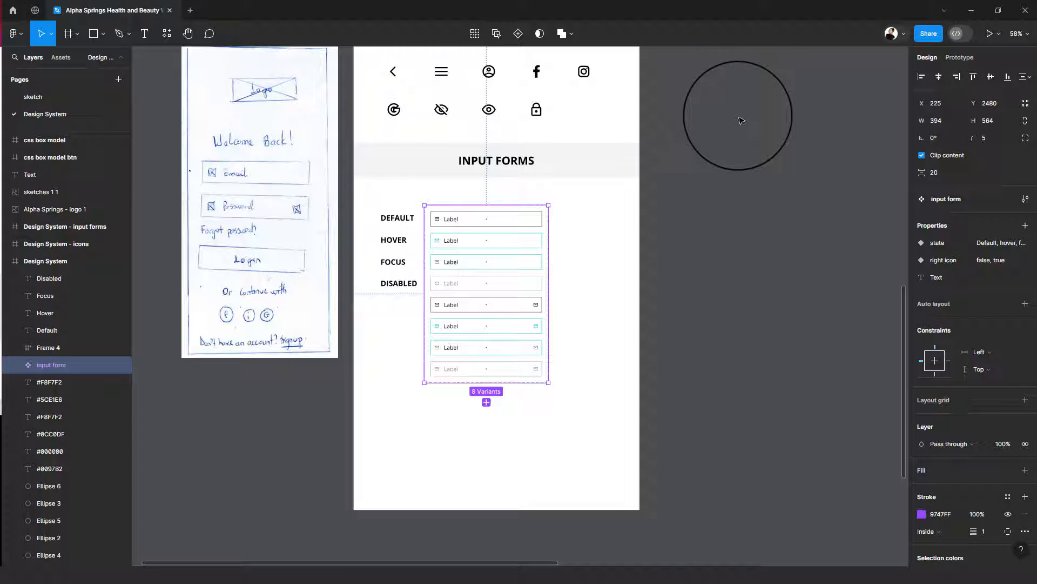
- Create a colour variable named light-grey in the Neutral-colour group of the local variables
{"action": "left_click", "coordinate": [738, 125]}
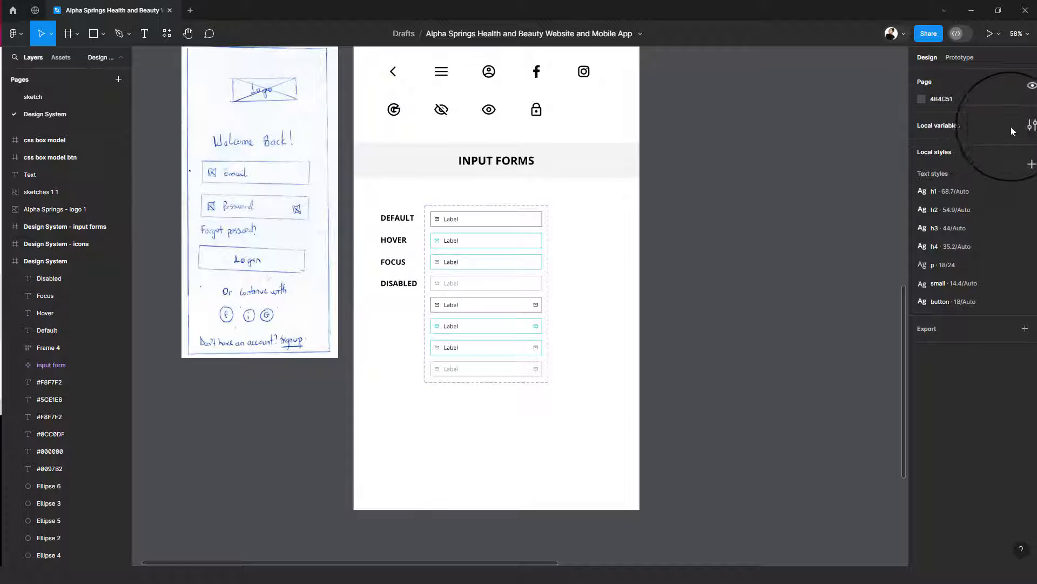
{"action": "left_click", "coordinate": [1025, 126]}
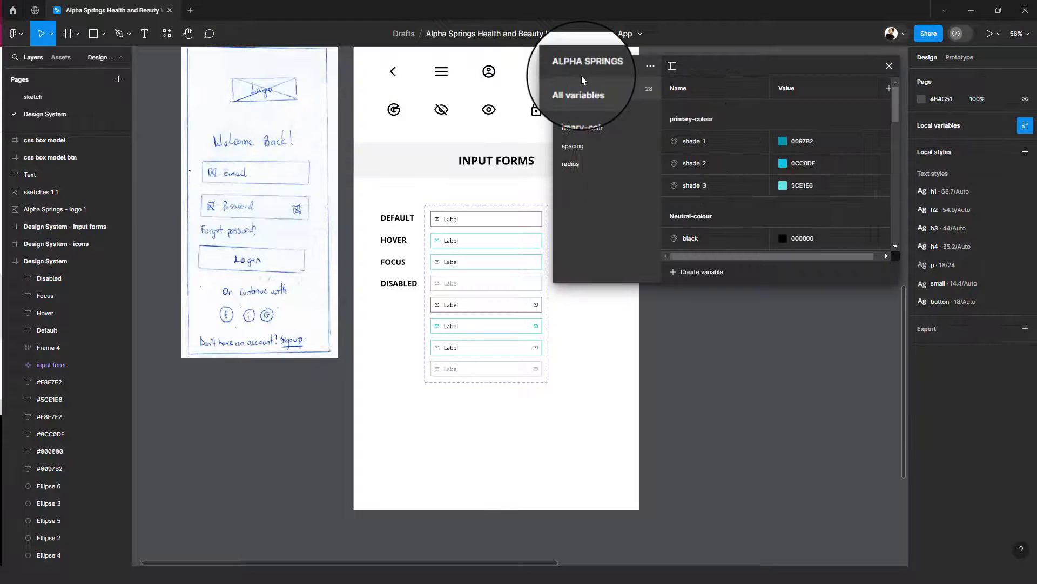
{"action": "left_click", "coordinate": [581, 129]}
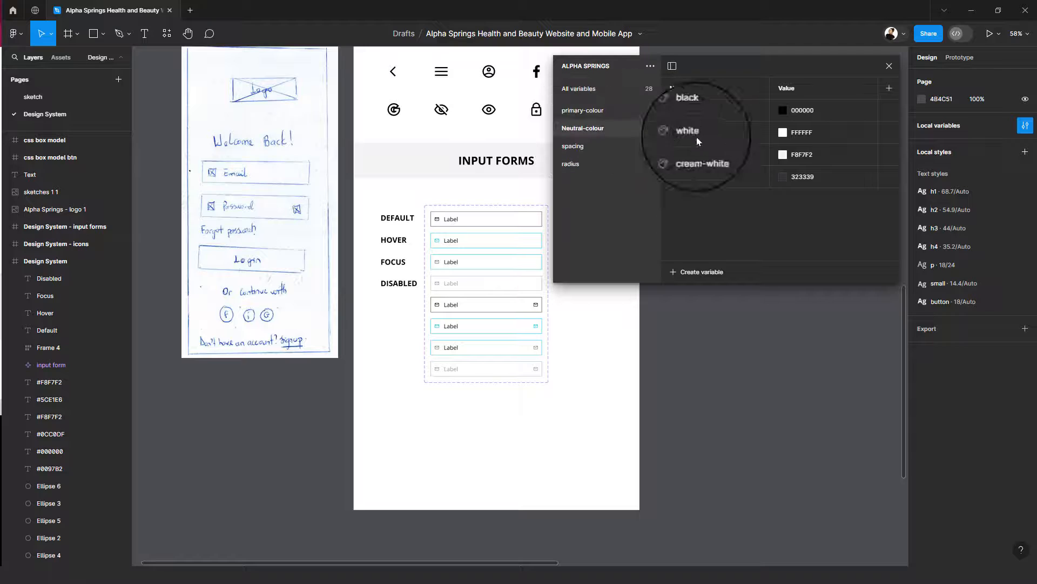
{"action": "left_click", "coordinate": [699, 274]}
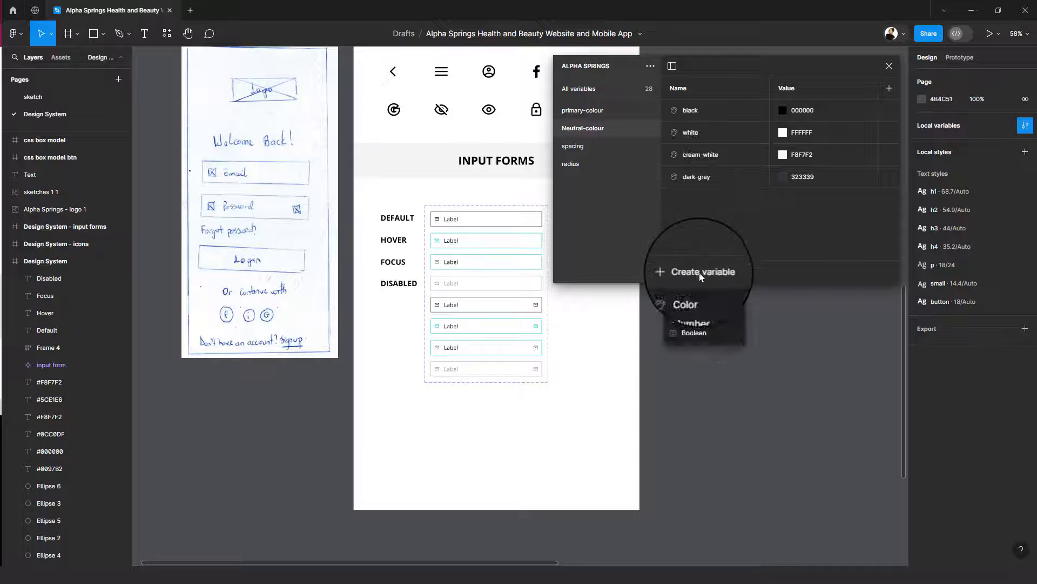
{"action": "left_click", "coordinate": [692, 298]}
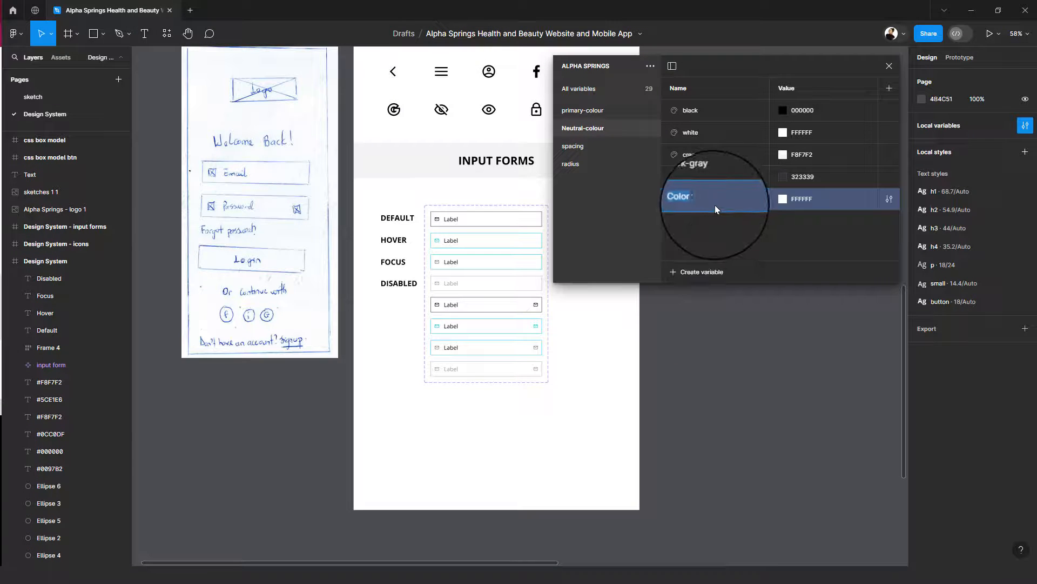
{"action": "type", "text": "ligh"}
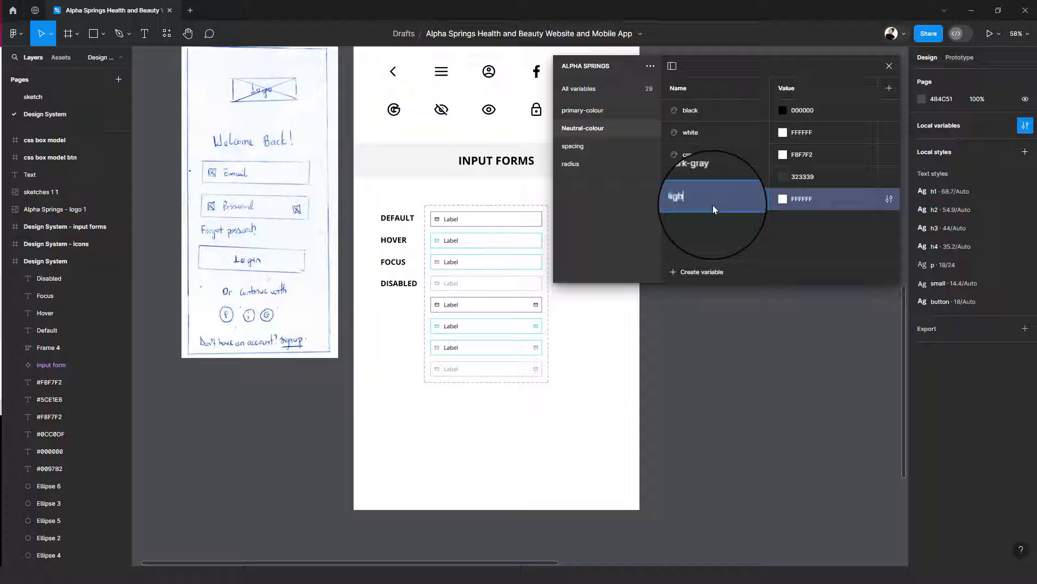
{"action": "type", "text": "t-grey"}
{"action": "key", "text": "Return"}
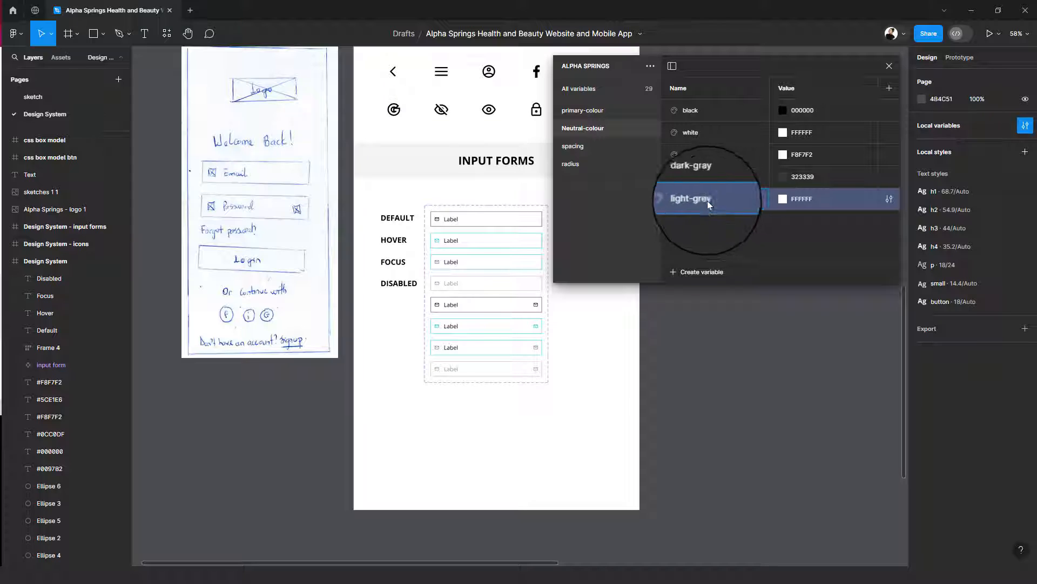
- Set the light-grey variable's colour to CECECE and close the local variables
{"action": "left_click", "coordinate": [784, 199]}
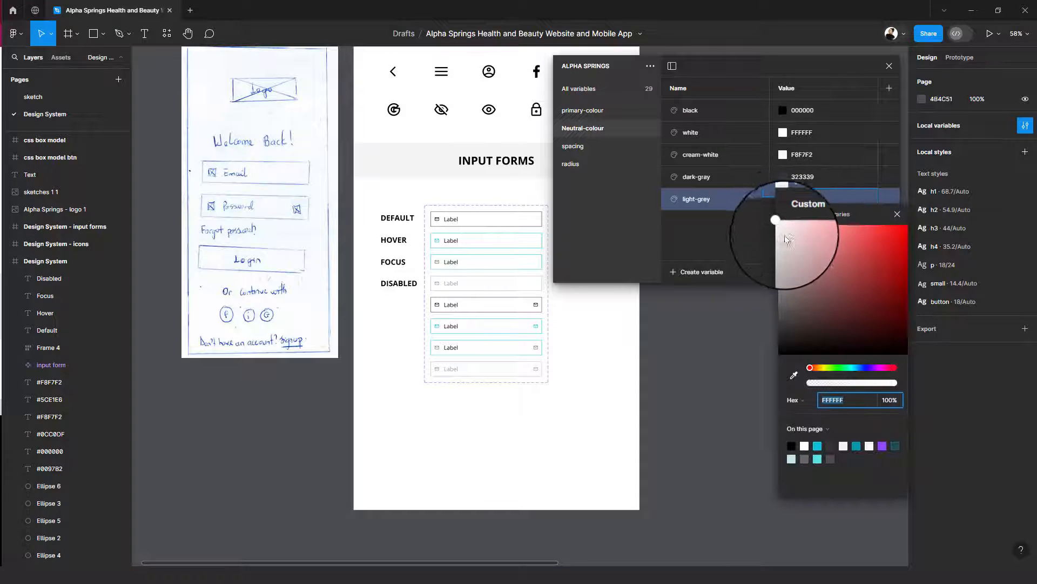
{"action": "mouse_move", "coordinate": [780, 238]}
{"action": "left_mouse_down"}
{"action": "mouse_move", "coordinate": [773, 255]}
{"action": "mouse_move", "coordinate": [760, 238]}
{"action": "left_mouse_up"}
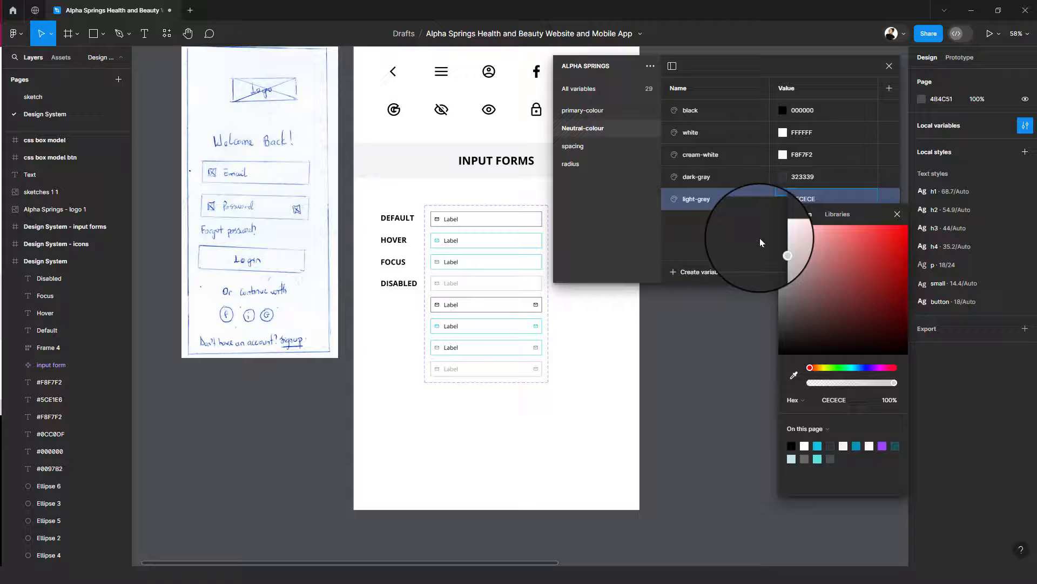
{"action": "left_click", "coordinate": [728, 232]}
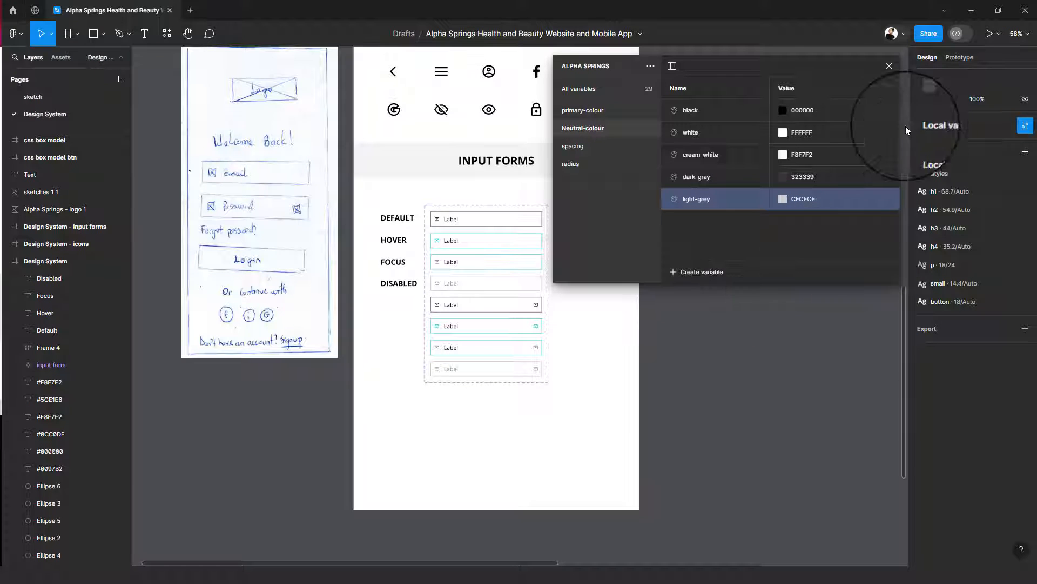
{"action": "left_click", "coordinate": [889, 67]}
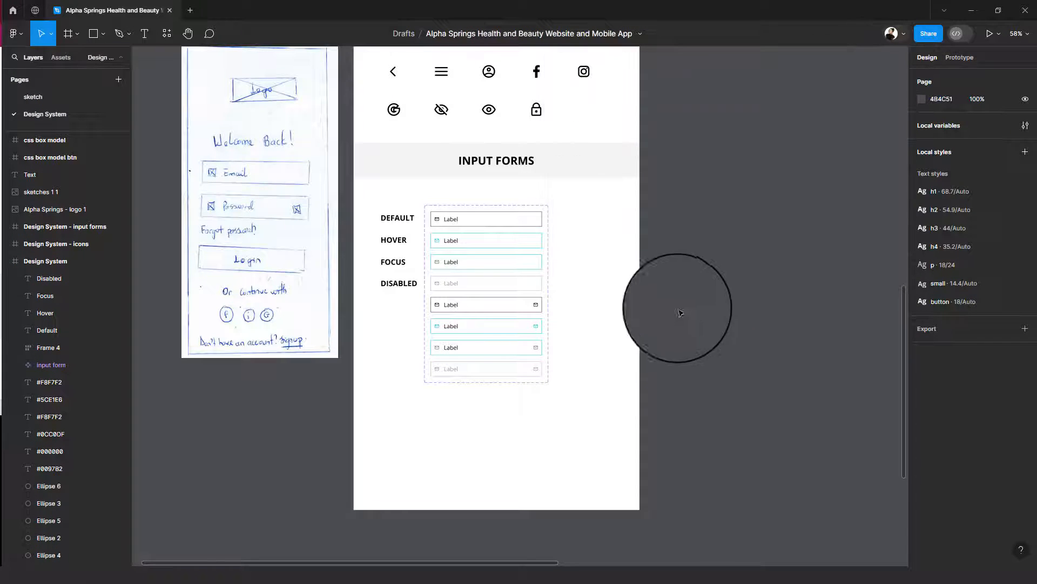
- Extend the Design System frame downward to a height of about 5715
{"action": "left_click", "coordinate": [564, 465]}
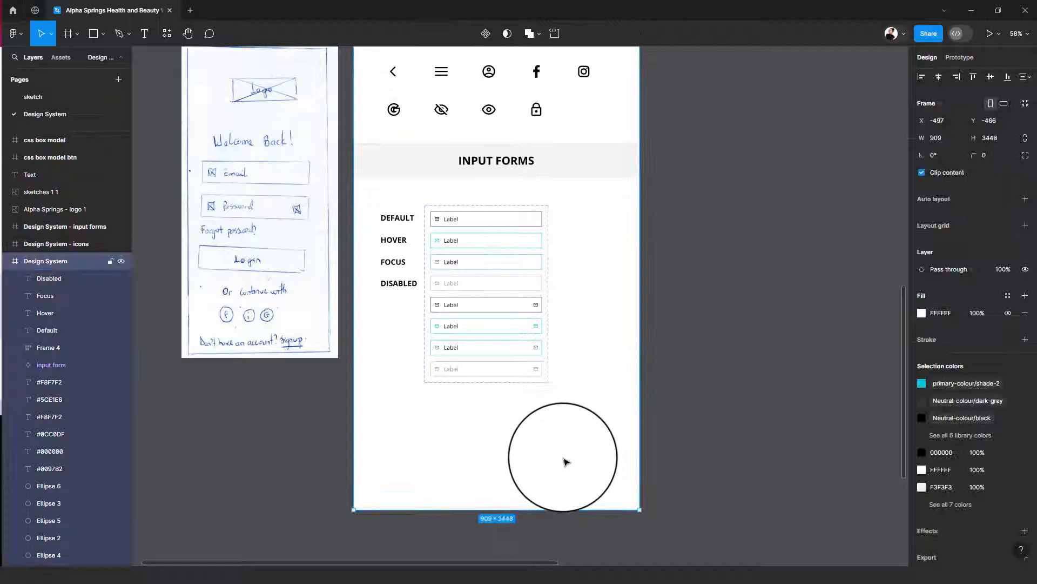
{"action": "scroll", "coordinate": [564, 462], "scroll_direction": "down", "scroll_amount": 10}
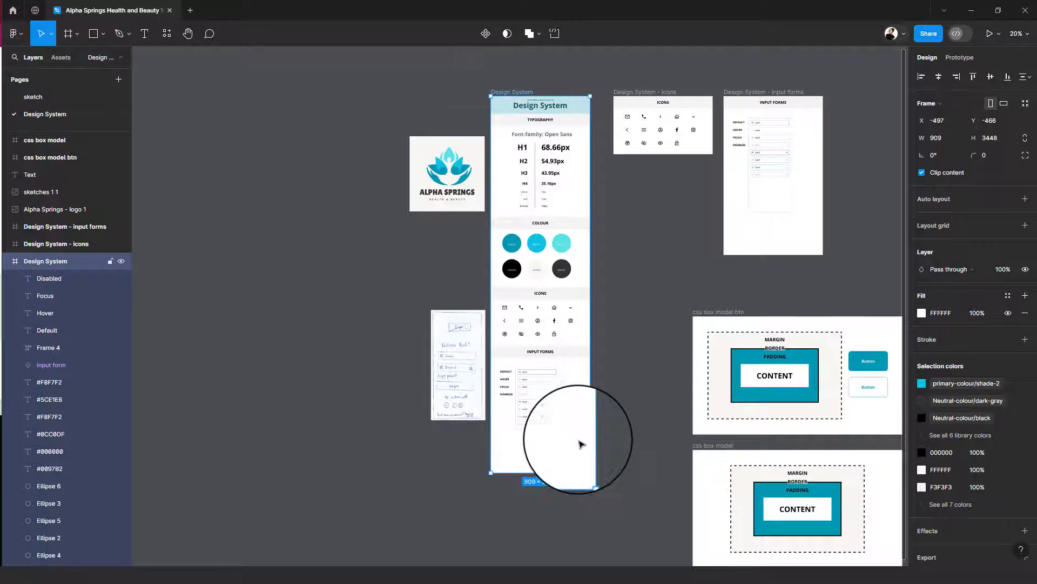
{"action": "left_click_drag", "start_coordinate": [572, 459], "coordinate": [570, 532]}
- Duplicate the Input Forms section heading and place the copy below the input form variants at about Y 3124
{"action": "scroll", "coordinate": [561, 324], "scroll_direction": "up", "scroll_amount": 5, "text": "ctrl"}
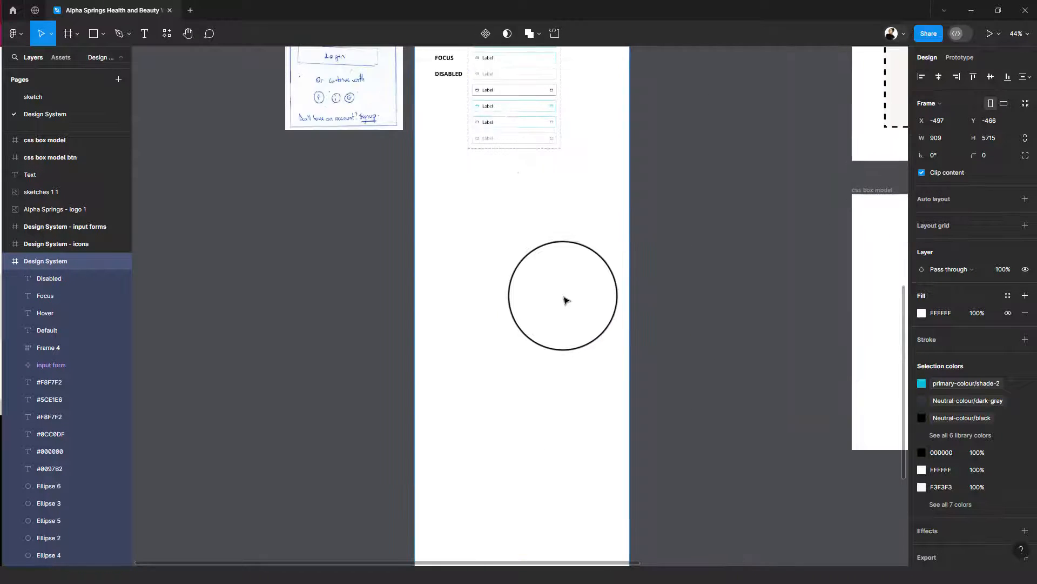
{"action": "left_click_drag", "start_coordinate": [566, 333], "coordinate": [622, 432]}
{"action": "scroll", "coordinate": [611, 402], "scroll_direction": "up", "scroll_amount": 5, "text": "ctrl"}
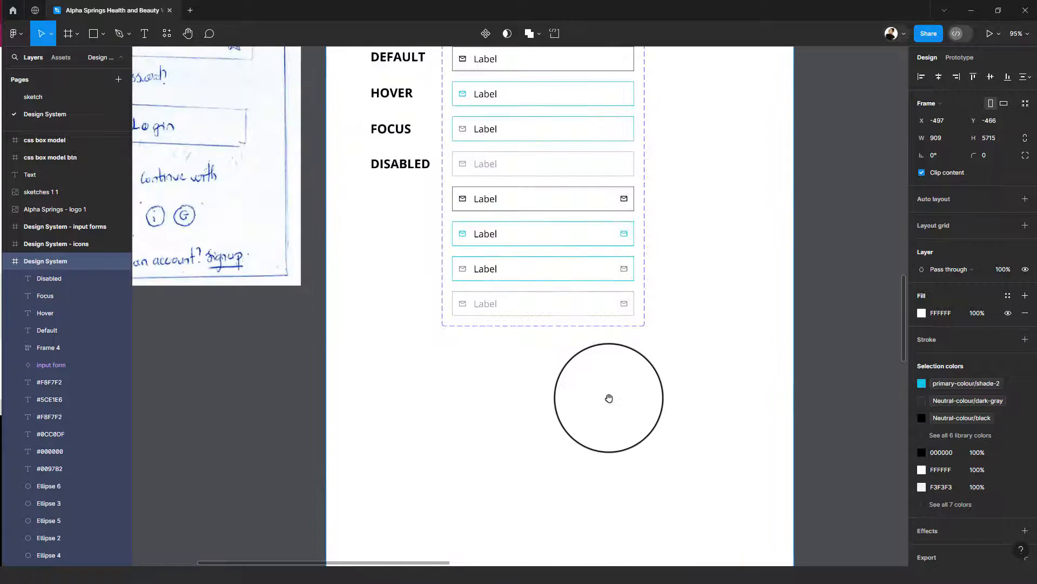
{"action": "scroll", "coordinate": [610, 402], "scroll_direction": "down", "scroll_amount": 1, "text": "ctrl"}
{"action": "scroll", "coordinate": [626, 308], "scroll_direction": "down", "scroll_amount": 2}
{"action": "scroll", "coordinate": [618, 465], "scroll_direction": "up", "scroll_amount": 3}
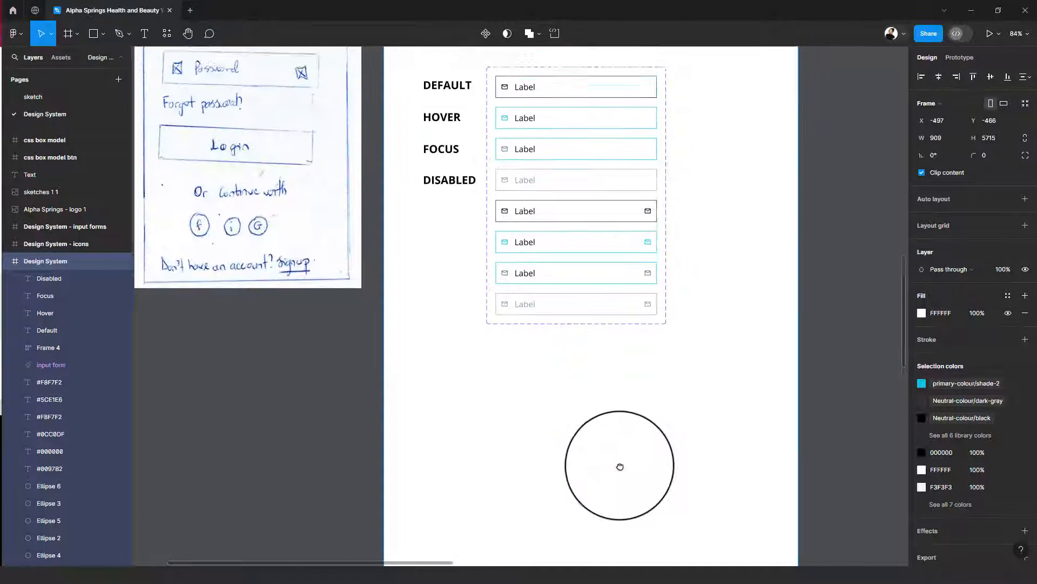
{"action": "left_click", "coordinate": [663, 76]}
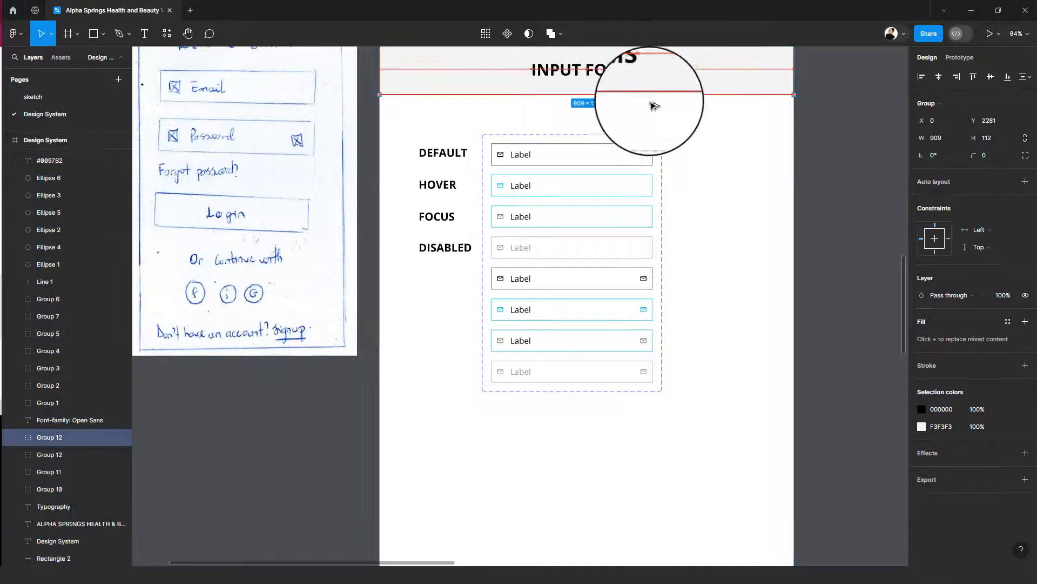
{"action": "left_click_drag", "start_coordinate": [653, 103], "coordinate": [625, 448], "text": "alt"}
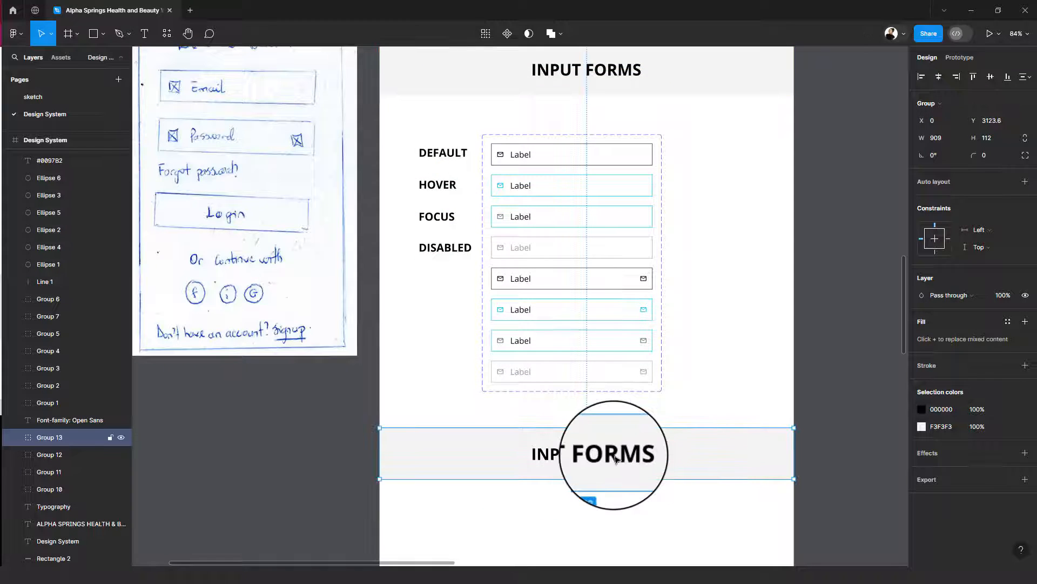
- Change the text of the copied section heading to "Buttons"
{"action": "double_click", "coordinate": [616, 454]}
{"action": "double_click", "coordinate": [613, 455]}
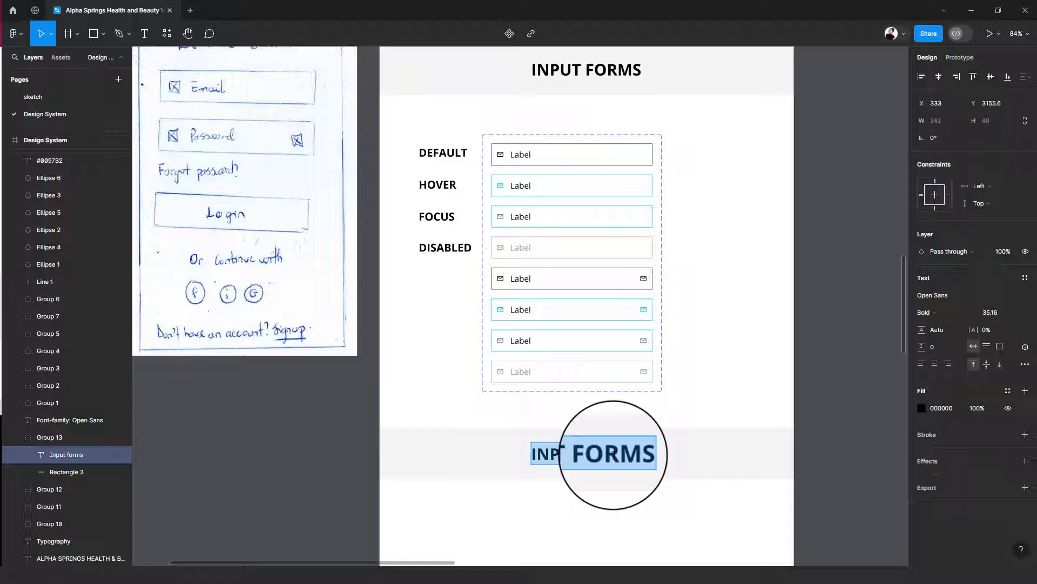
{"action": "type", "text": "BUTTONS"}
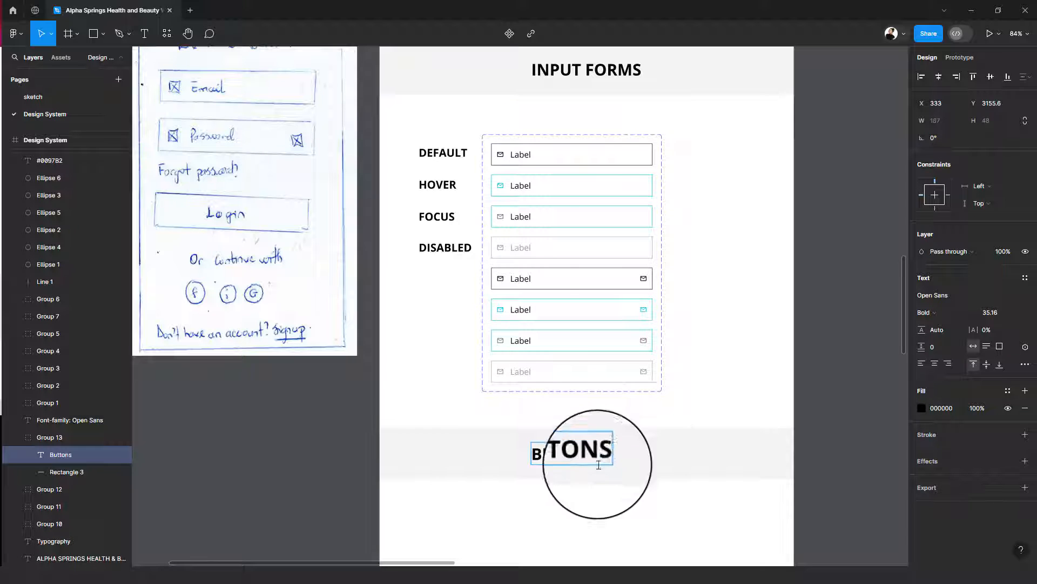
{"action": "key", "text": "Escape"}
- Add a "Normal" text label below the Buttons heading at about X 126, Y 3368, and apply the h4 text style
{"action": "scroll", "coordinate": [503, 432], "scroll_direction": "down", "scroll_amount": 5}
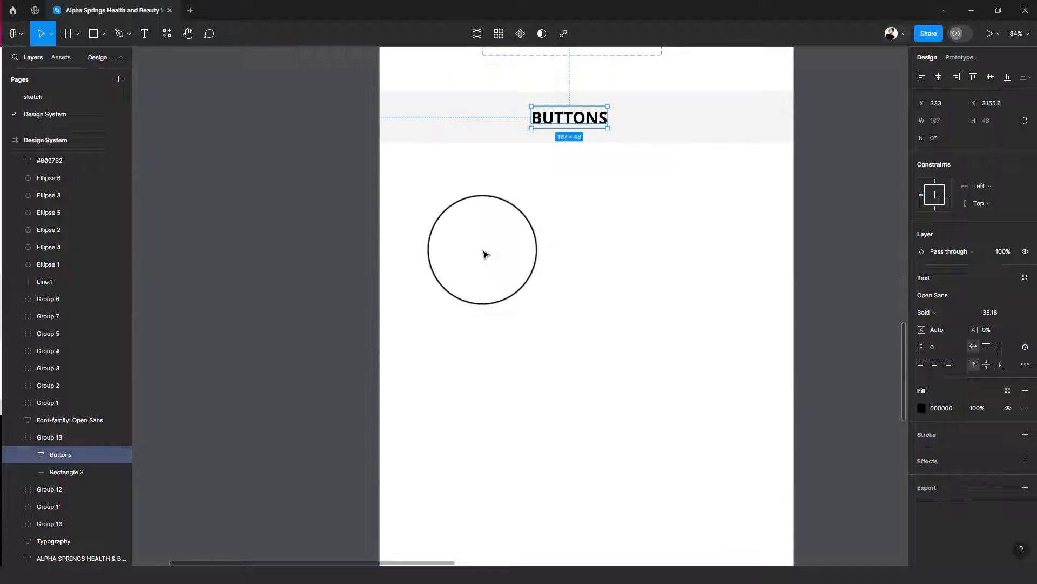
{"action": "left_click", "coordinate": [484, 199]}
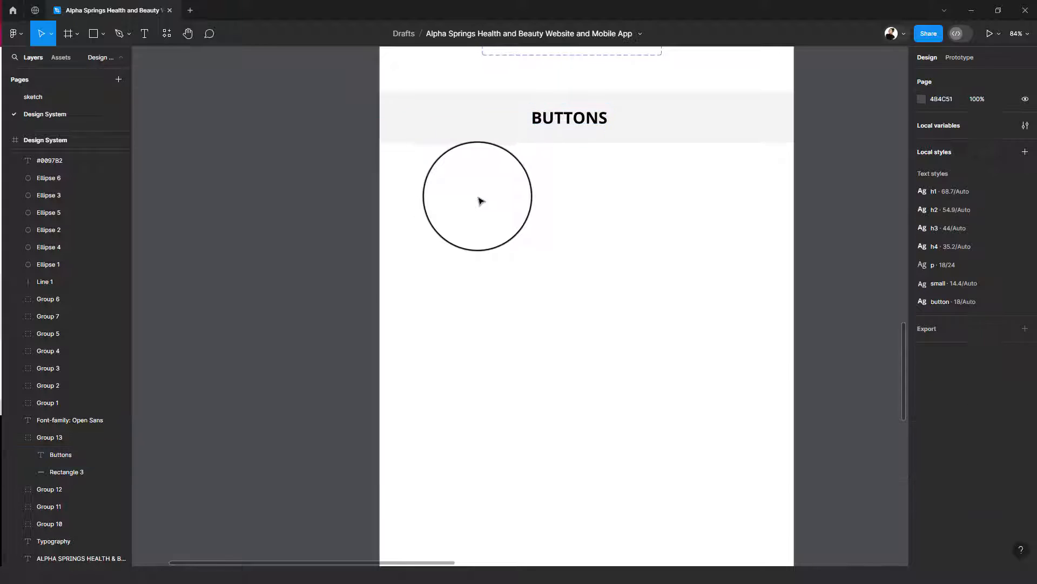
{"action": "left_click", "coordinate": [155, 36]}
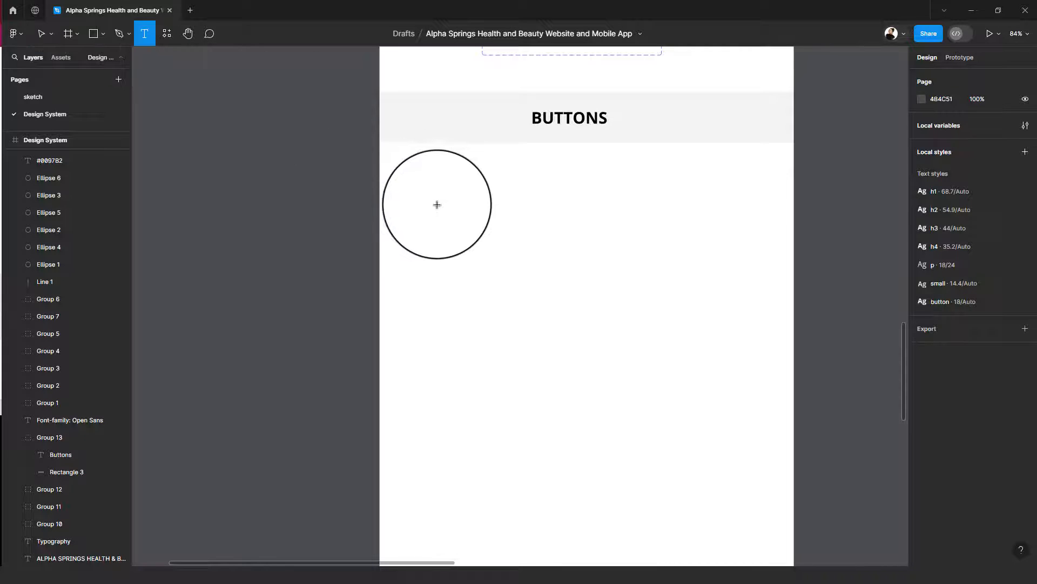
{"action": "left_click", "coordinate": [455, 205]}
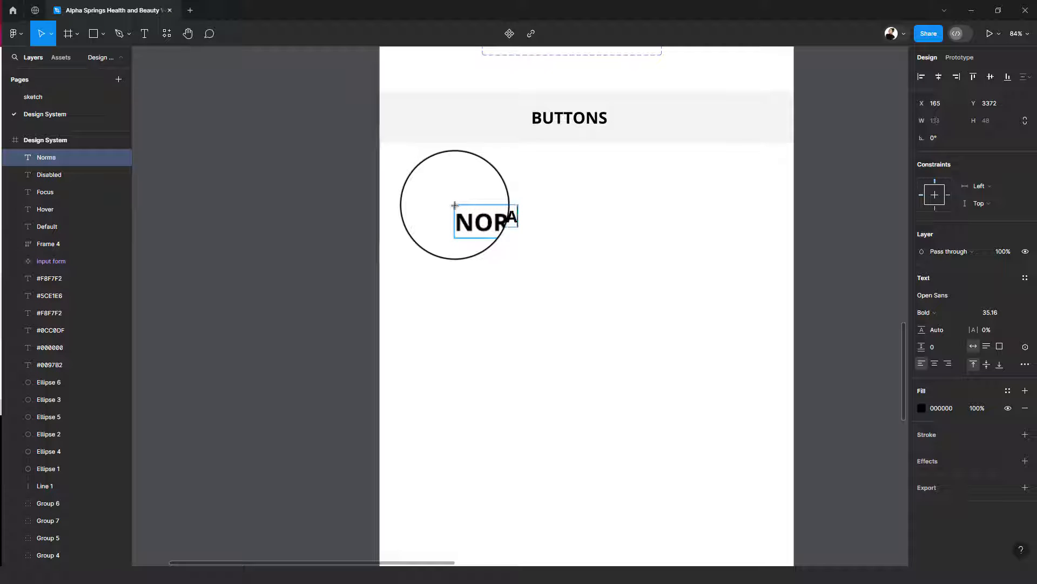
{"action": "key", "text": "Escape"}
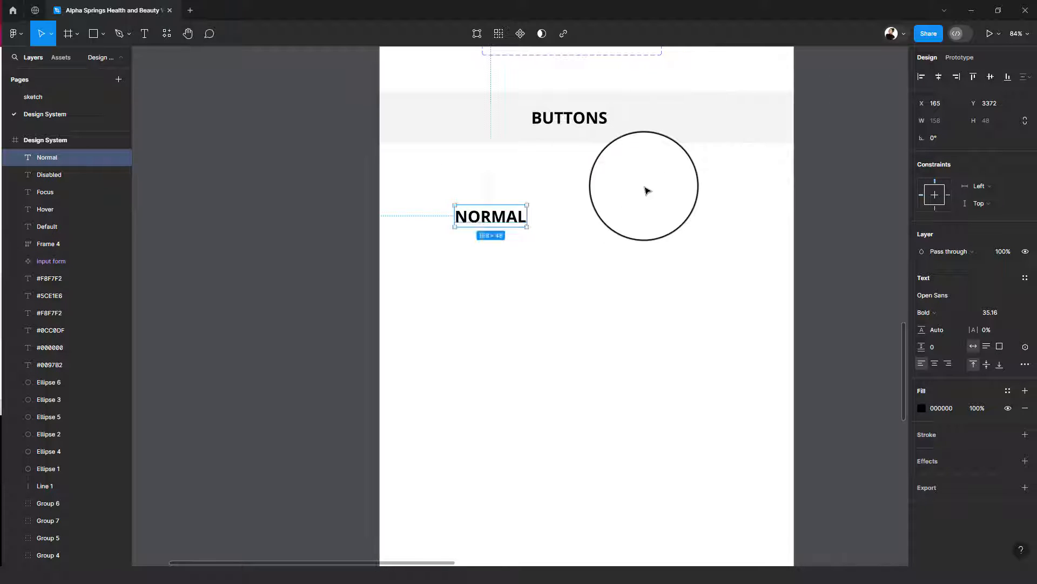
{"action": "left_click_drag", "start_coordinate": [504, 217], "coordinate": [486, 215]}
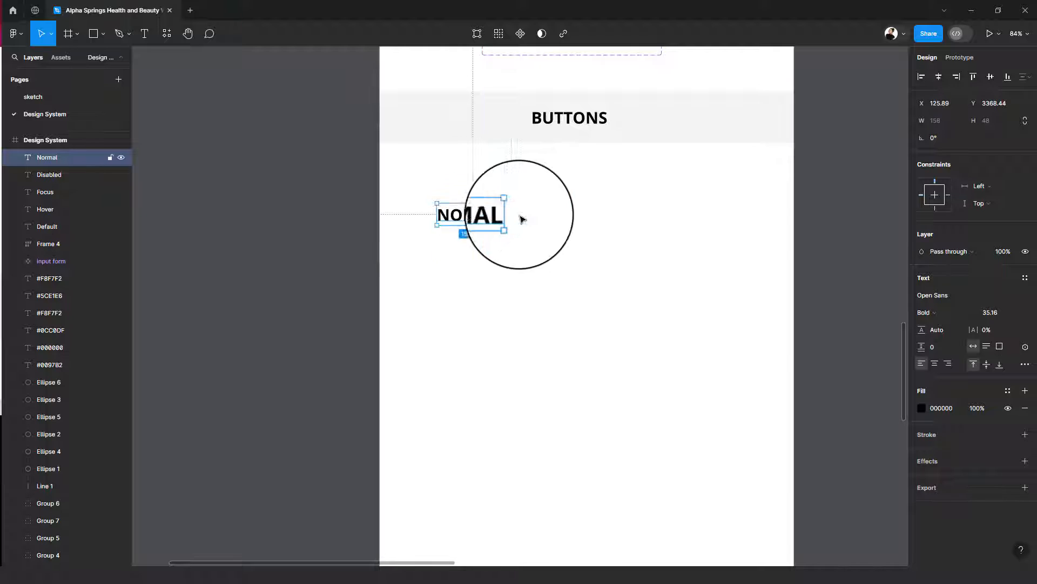
{"action": "left_click", "coordinate": [1025, 279]}
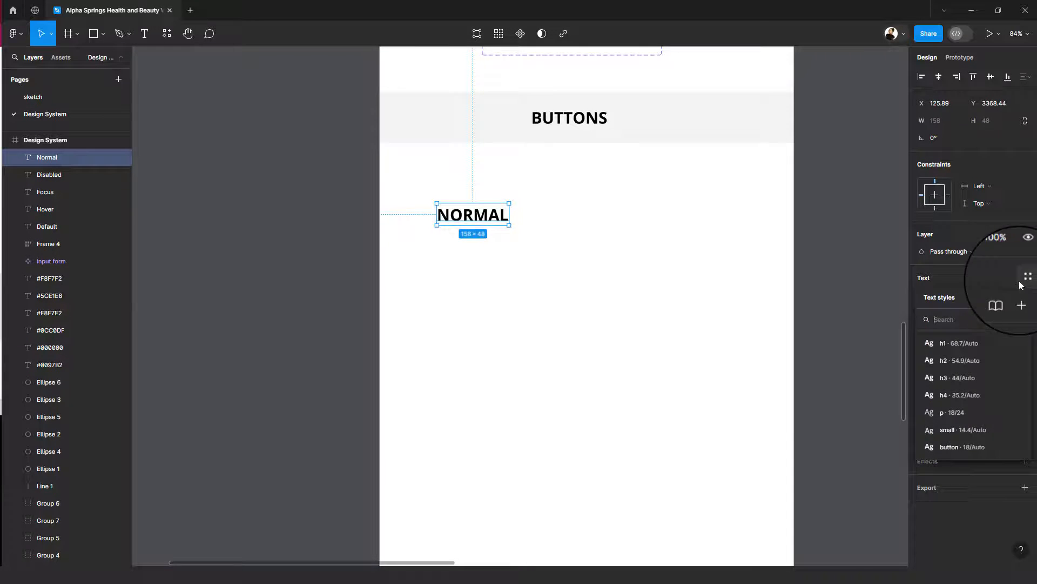
{"action": "left_click", "coordinate": [949, 398]}
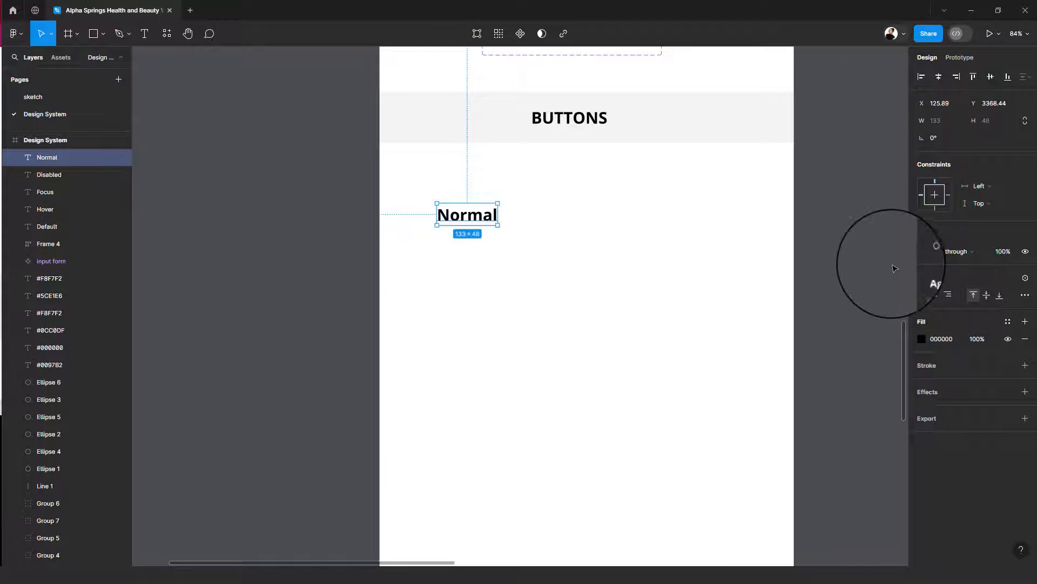
- Duplicate the Normal label to its right at about X 322 and change the copy's text to "Hover"
{"action": "left_click_drag", "start_coordinate": [469, 217], "coordinate": [572, 224]}
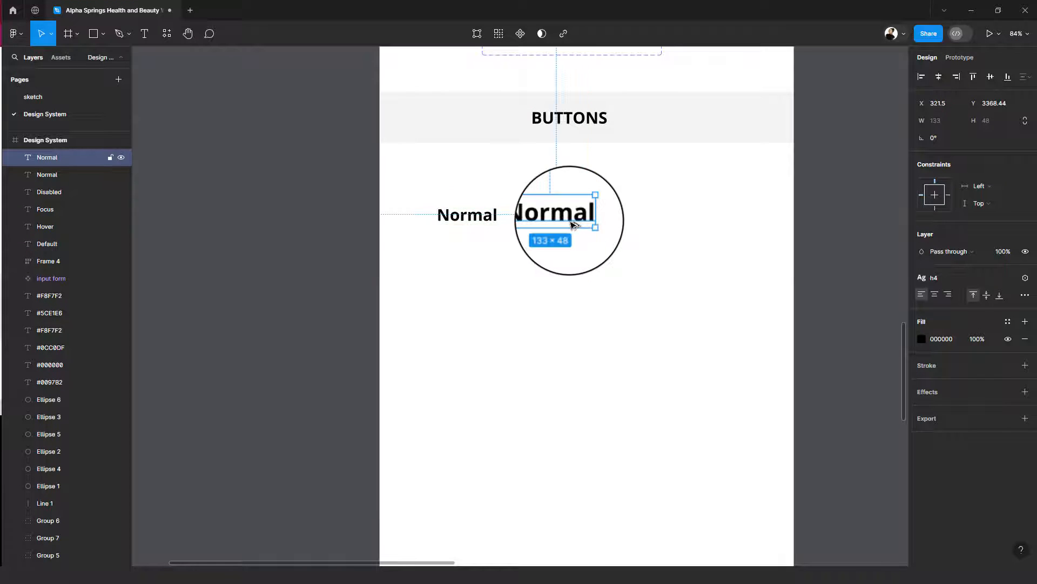
{"action": "double_click", "coordinate": [550, 222]}
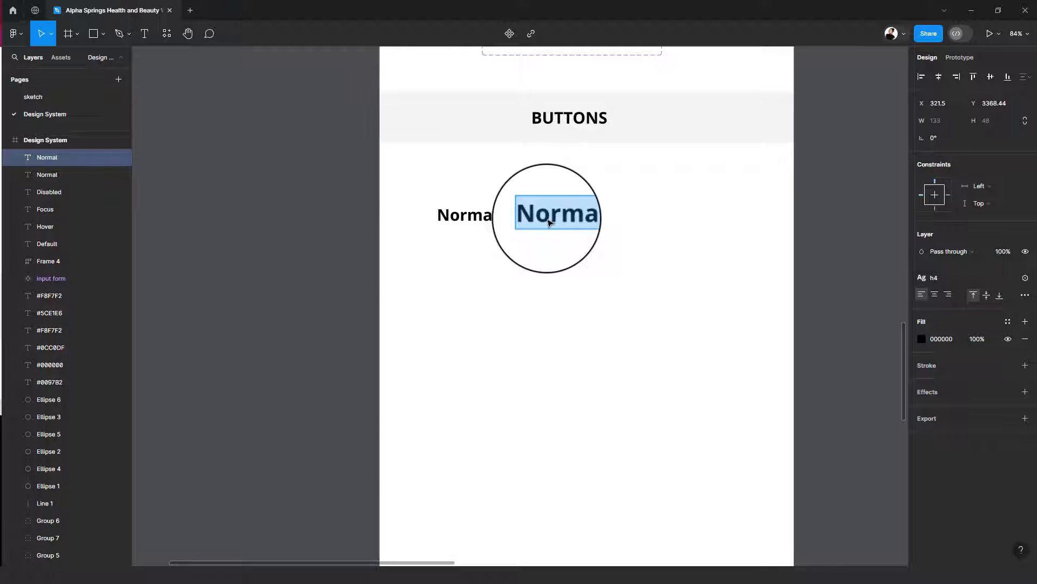
{"action": "type", "text": "Hover"}
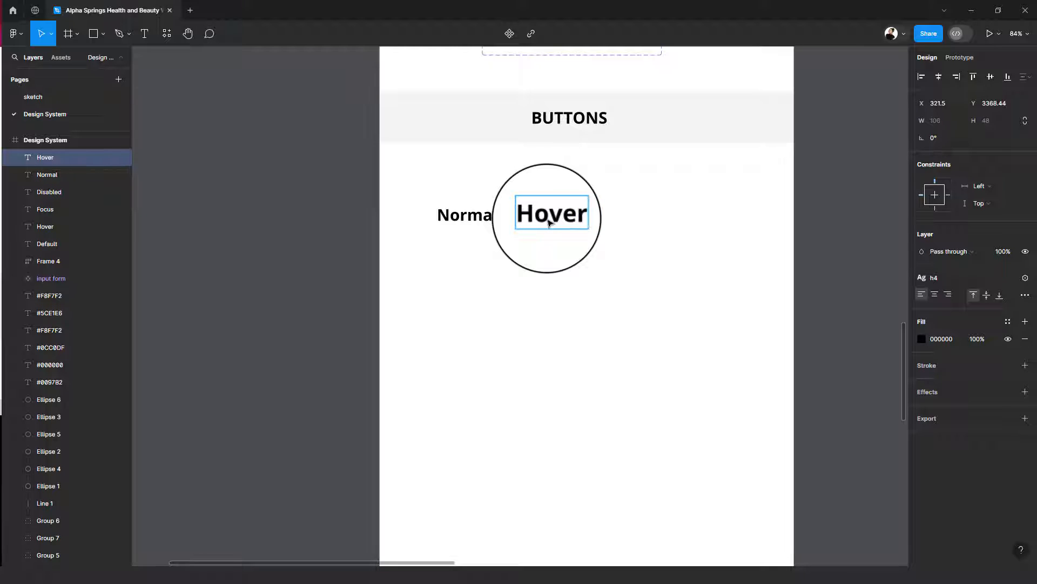
{"action": "key", "text": "Escape"}
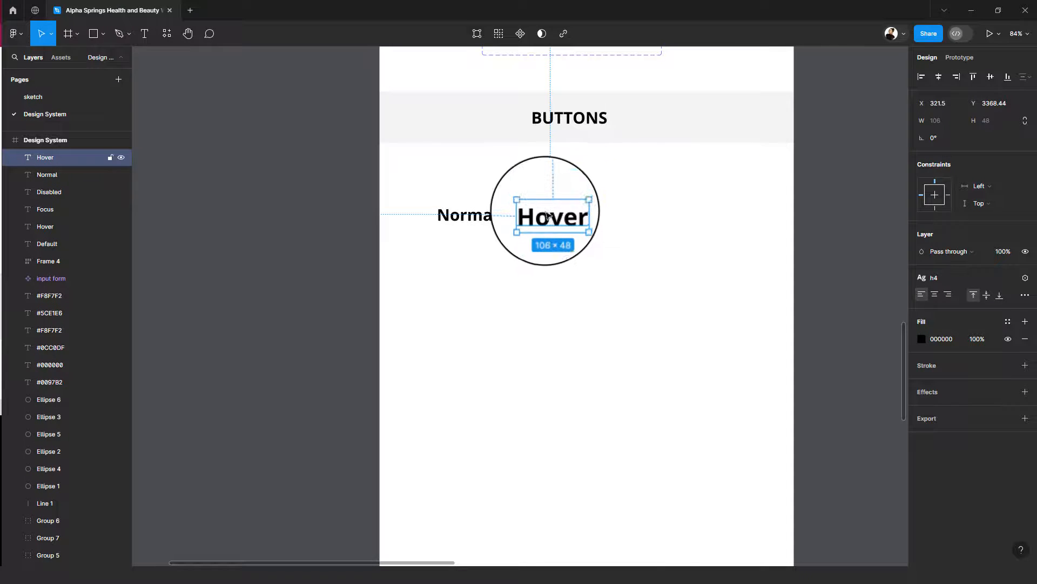
- Duplicate the new Hover label to its right at about X 506 and change the copy's text to "Active"
{"action": "left_click_drag", "start_coordinate": [549, 222], "coordinate": [634, 219]}
{"action": "double_click", "coordinate": [632, 216]}
{"action": "type", "text": "Active"}
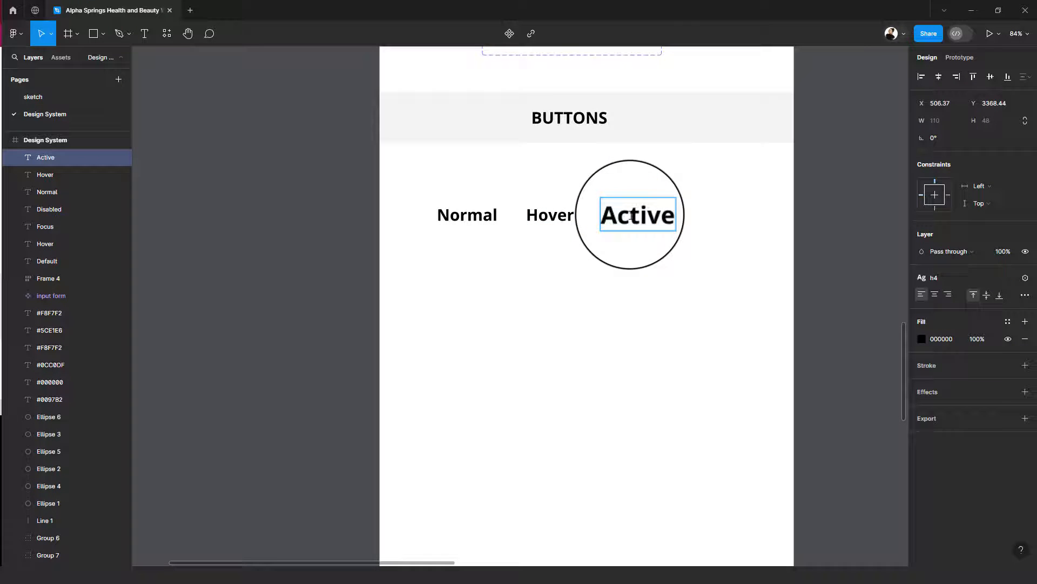
{"action": "key", "text": "Escape"}
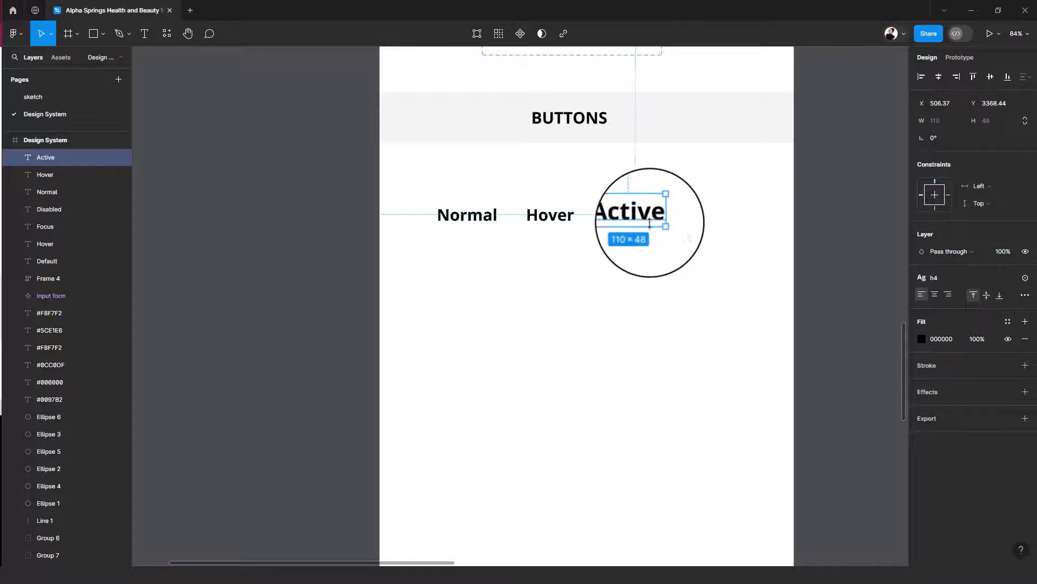
- Duplicate the Active label to its right at about X 695 and change the copy's text to "Disabled"
{"action": "left_click_drag", "start_coordinate": [649, 219], "coordinate": [735, 216]}
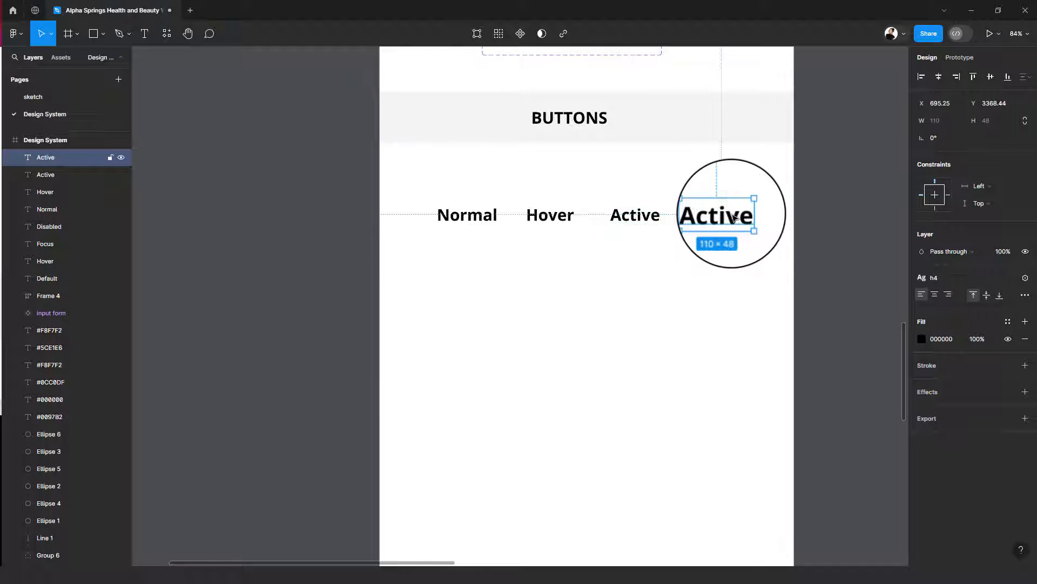
{"action": "double_click", "coordinate": [731, 211]}
{"action": "type", "text": "Disabled"}
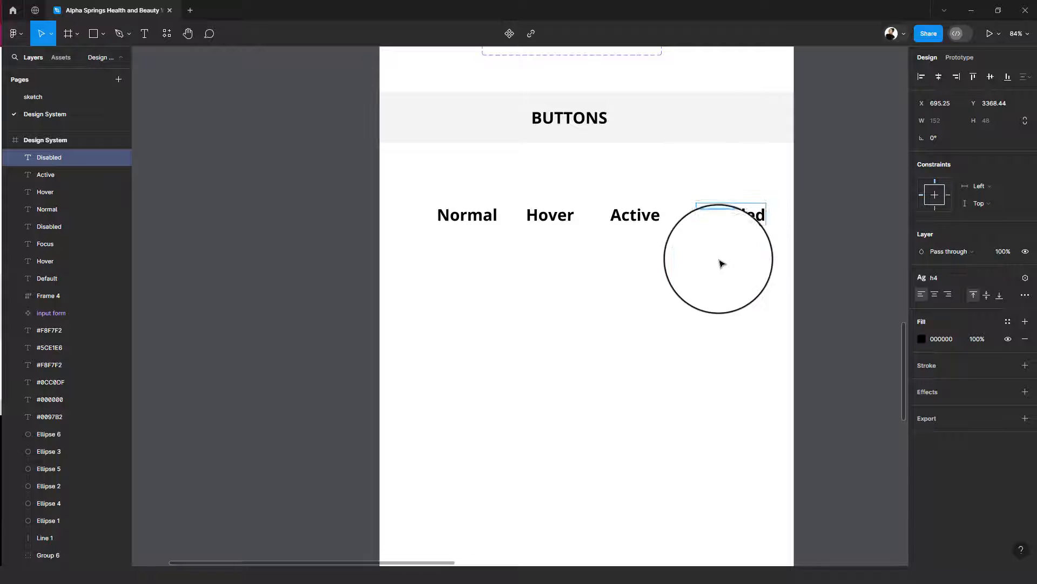
{"action": "key", "text": "Escape"}
- Detach the h4 text style from the four state labels and set their font size to 16
{"action": "left_click", "coordinate": [476, 200]}
{"action": "left_click_drag", "start_coordinate": [452, 195], "coordinate": [761, 253]}
{"action": "left_click", "coordinate": [941, 303]}
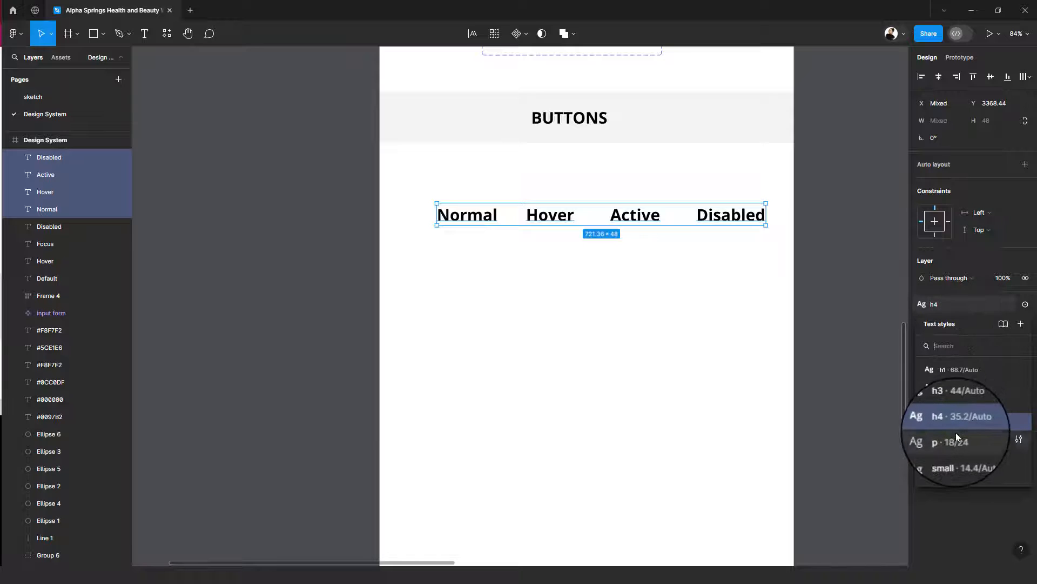
{"action": "left_click", "coordinate": [968, 307]}
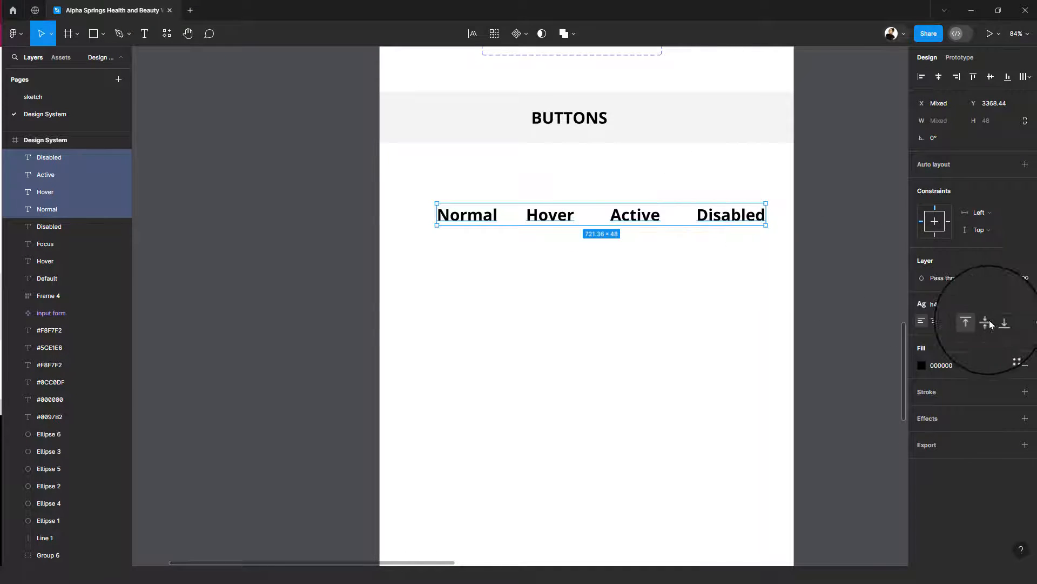
{"action": "left_click", "coordinate": [1006, 307]}
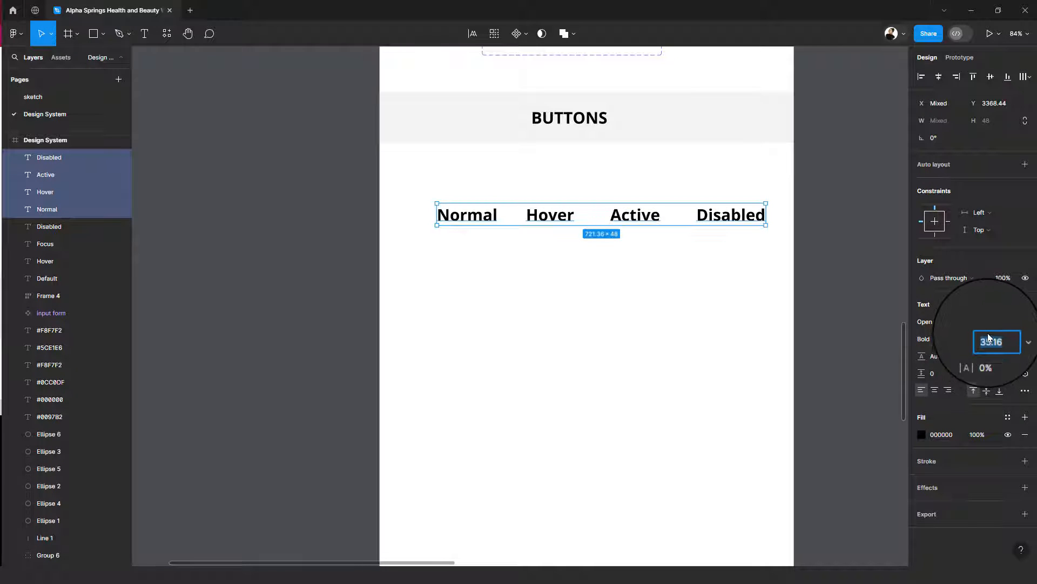
{"action": "key", "text": "Return"}
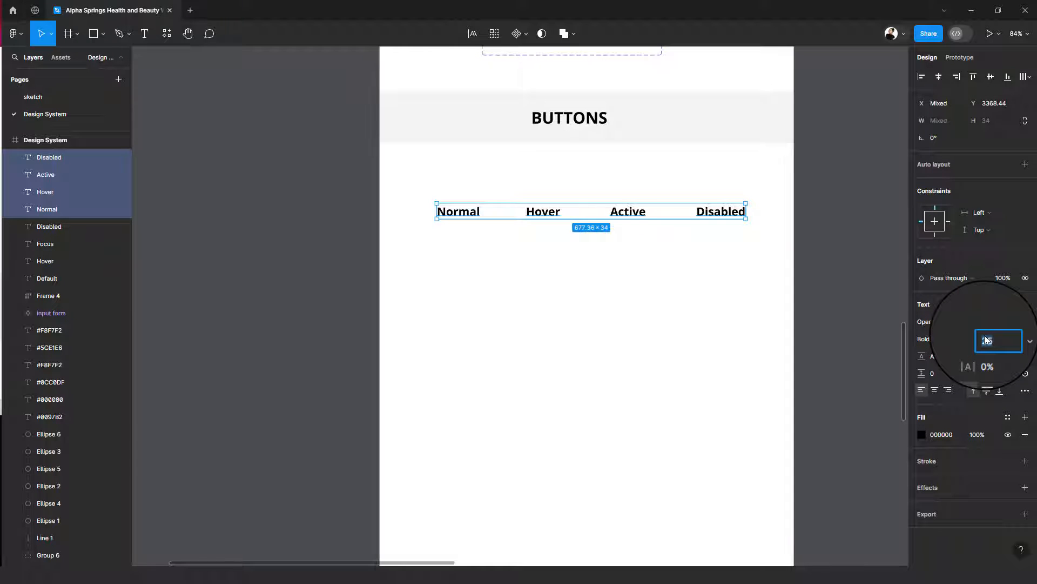
{"action": "type", "text": "16"}
{"action": "key", "text": "Return"}
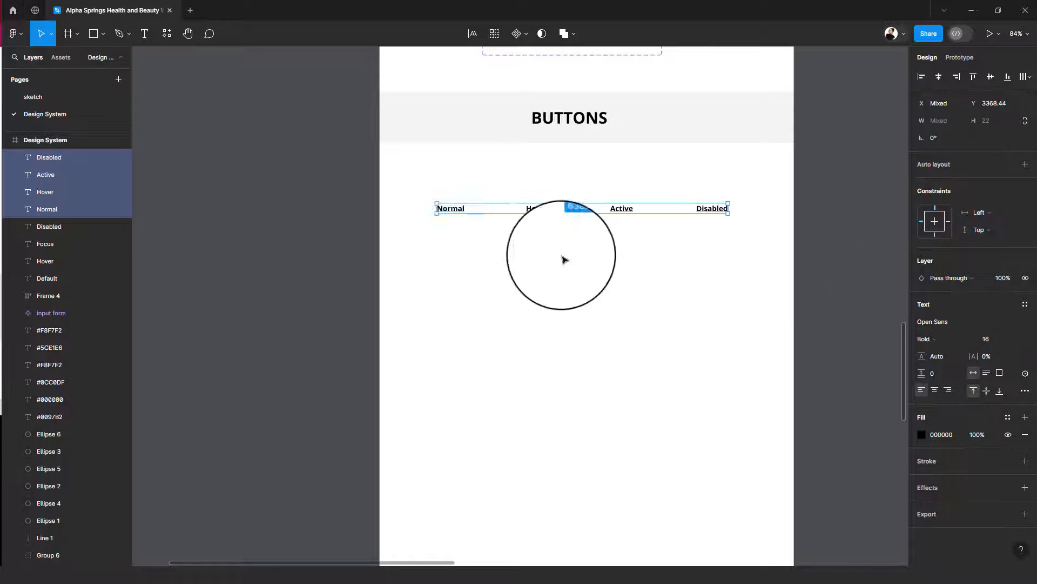
- Shift the row of four state labels slightly right, placing it at about Y 3367
{"action": "left_click_drag", "start_coordinate": [448, 215], "coordinate": [442, 240]}
{"action": "left_click_drag", "start_coordinate": [458, 213], "coordinate": [471, 213]}
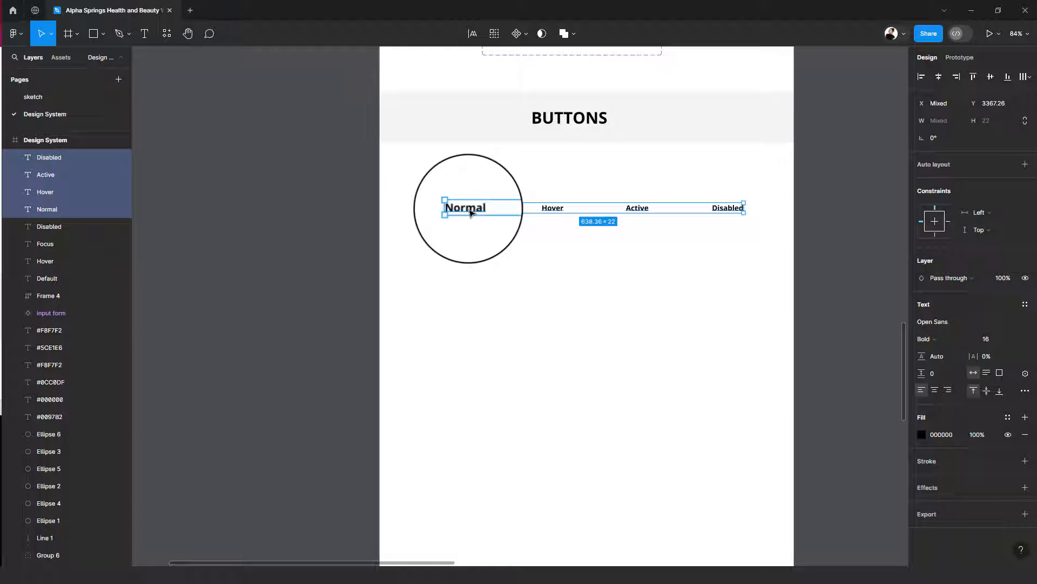
{"action": "left_click_drag", "start_coordinate": [471, 212], "coordinate": [476, 223]}
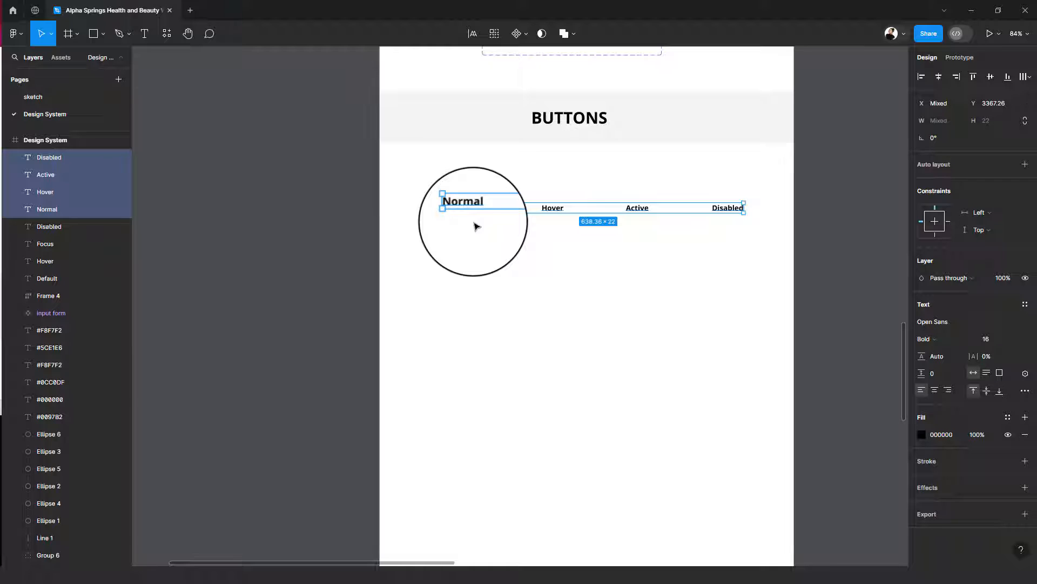
{"action": "left_click", "coordinate": [469, 249]}
- Duplicate the Normal label below and to its left at about X 42, Y 3462, and change the copy's text to "Primary"
{"action": "left_click_drag", "start_coordinate": [466, 207], "coordinate": [419, 249]}
{"action": "double_click", "coordinate": [418, 249]}
{"action": "type", "text": "P"}
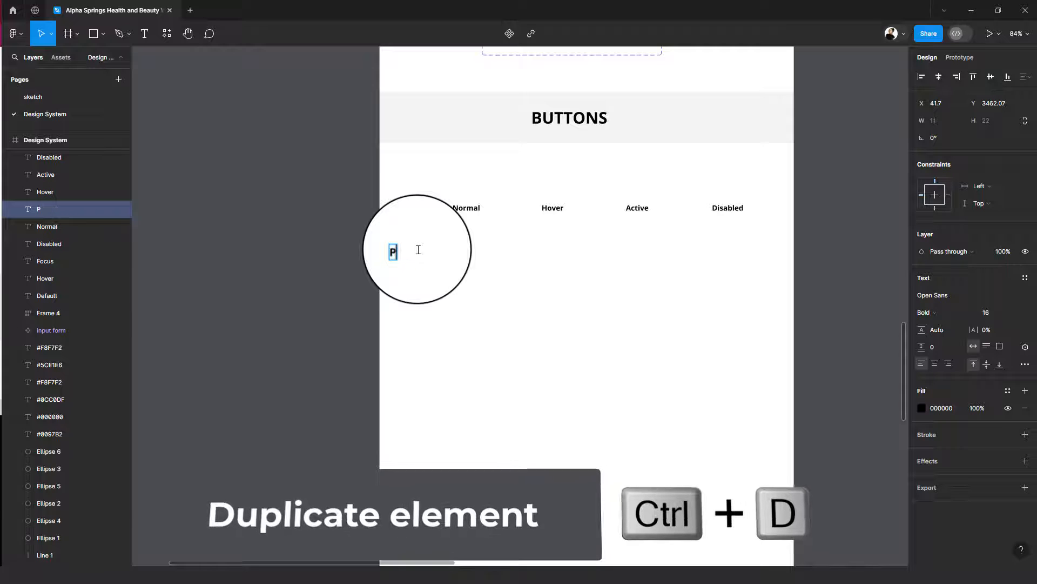
{"action": "type", "text": "rima"}
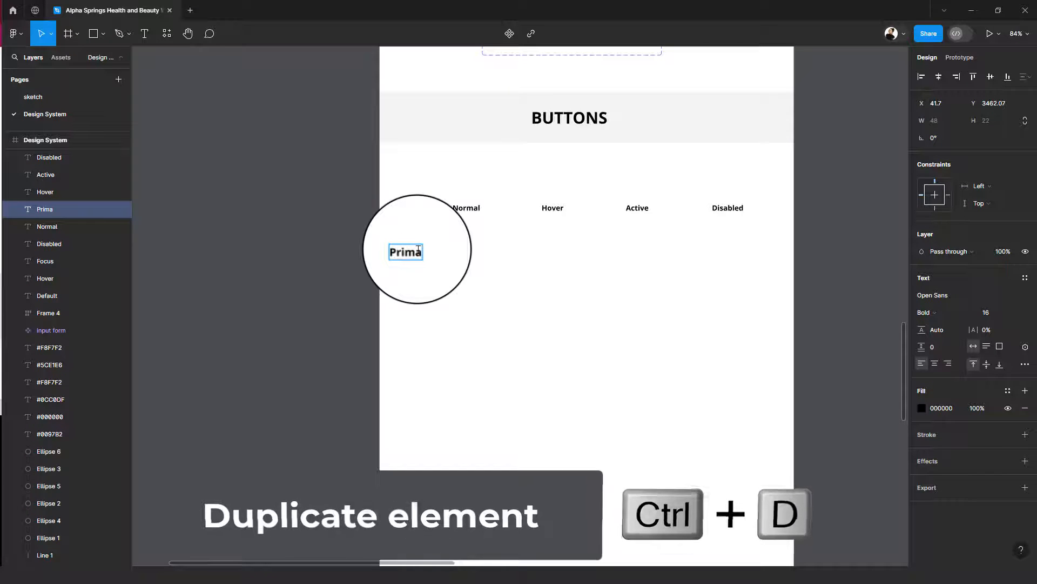
{"action": "type", "text": "ry"}
{"action": "key", "text": "Escape"}
- Duplicate the Primary label straight below at about Y 3598 and change the copy's text to "Secondary"
{"action": "left_click_drag", "start_coordinate": [414, 255], "coordinate": [418, 316]}
{"action": "double_click", "coordinate": [417, 316]}
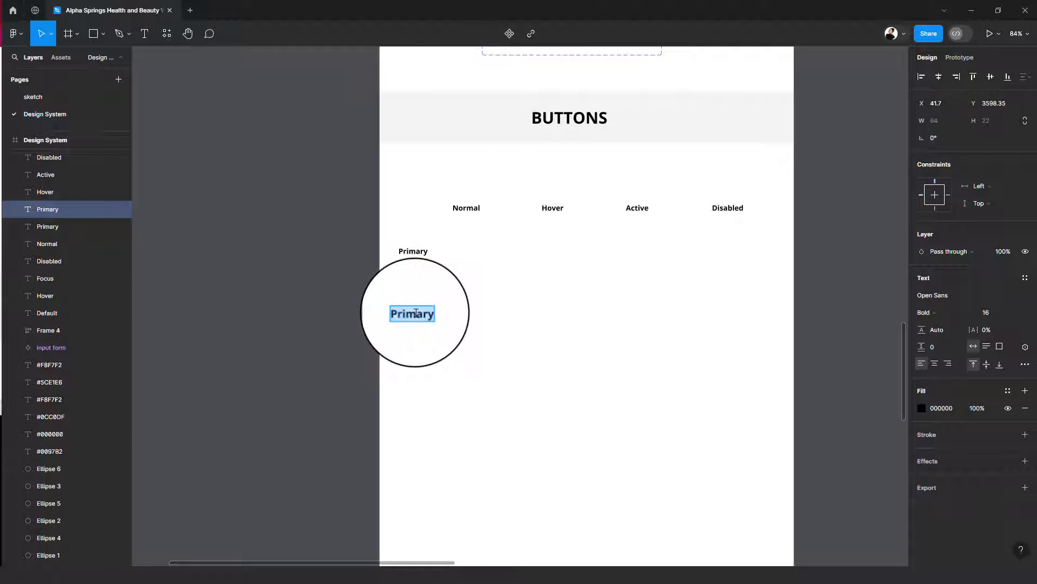
{"action": "type", "text": "Secondary"}
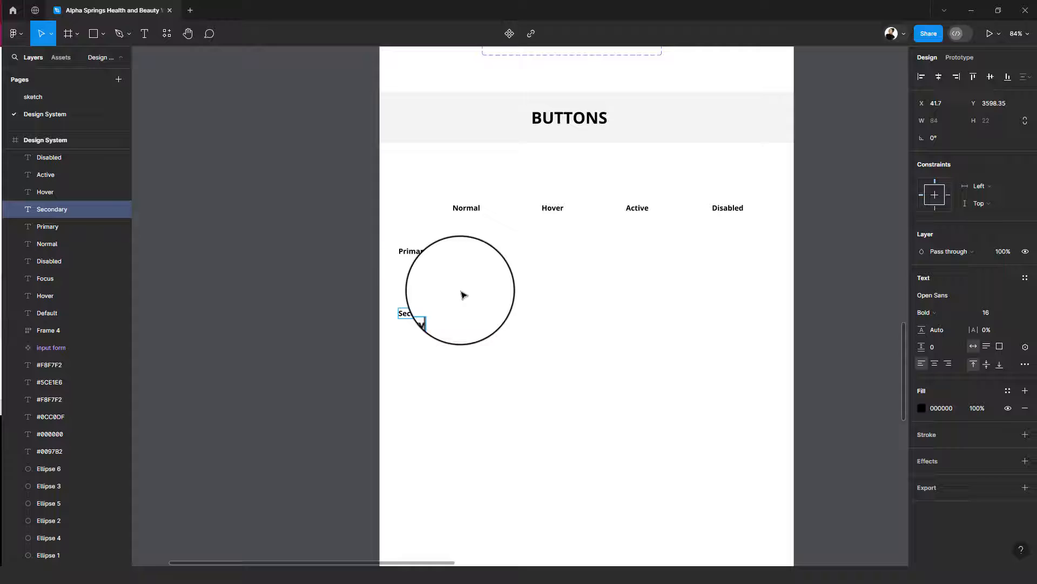
{"action": "left_click", "coordinate": [461, 291]}
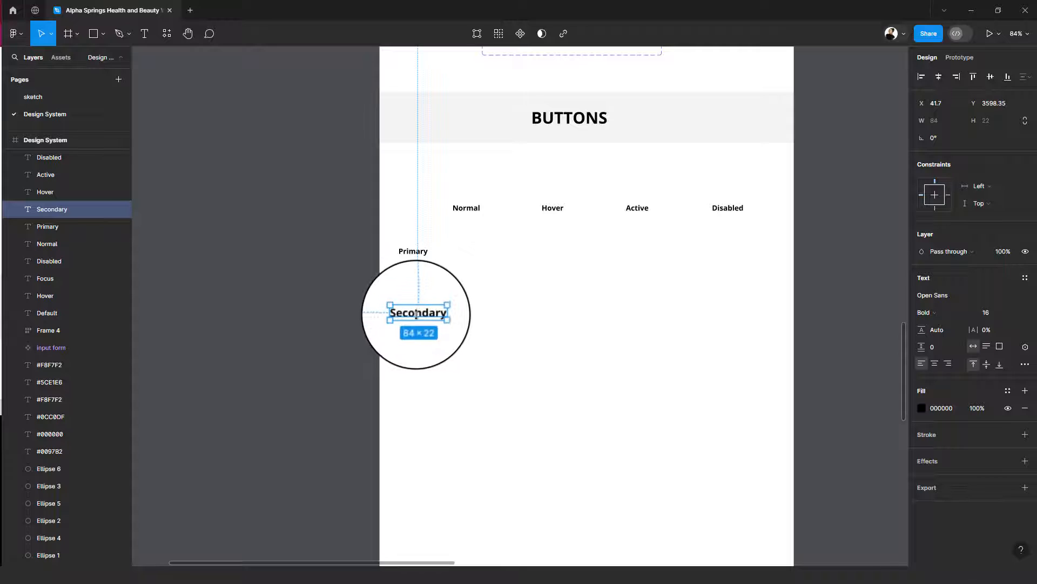
- Duplicate the Secondary label straight below at about Y 3709 and change the copy's text to "Icon Right"
{"action": "left_click_drag", "start_coordinate": [417, 314], "coordinate": [416, 367]}
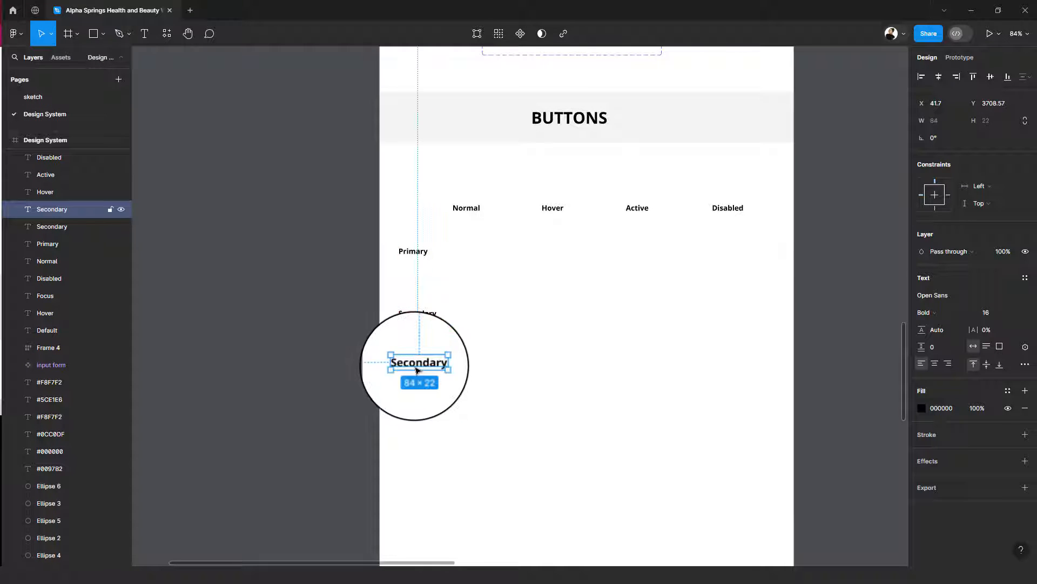
{"action": "double_click", "coordinate": [415, 367]}
{"action": "type", "text": "I"}
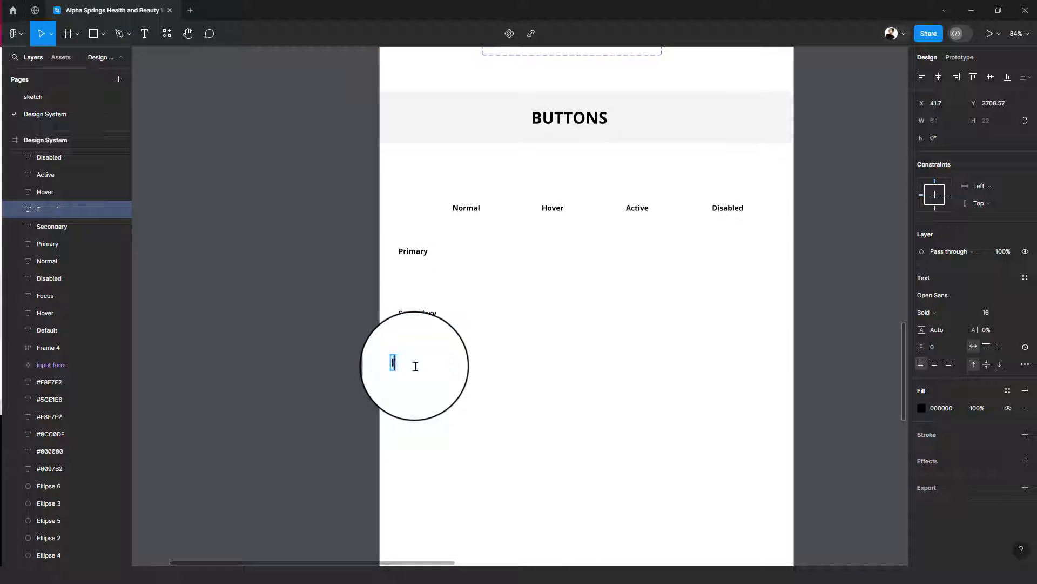
{"action": "type", "text": "con Right"}
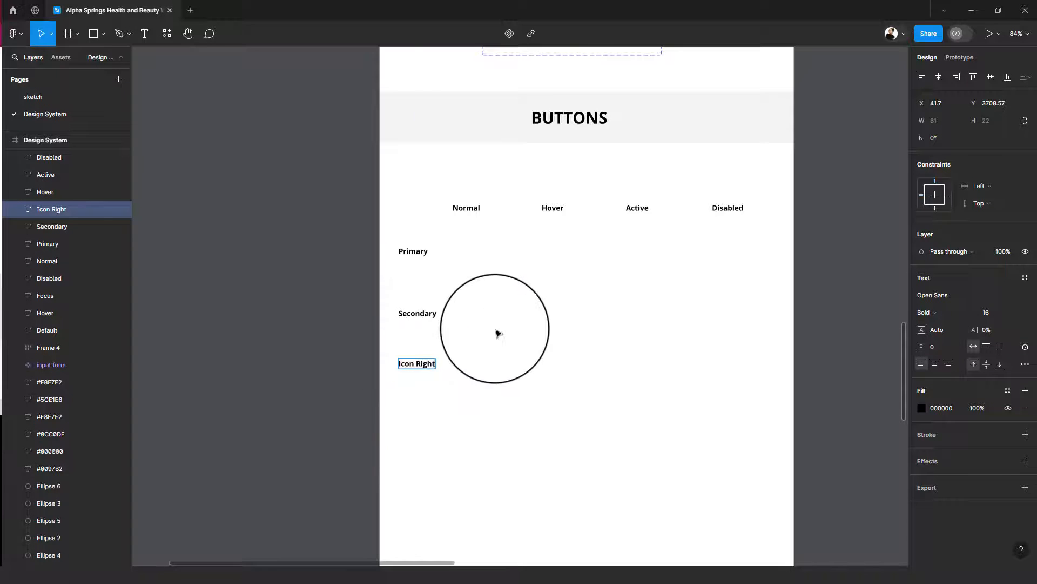
{"action": "key", "text": "Escape"}
- Duplicate the Primary label to its right at about X 191, Y 3462, and shift the Normal label right above the copy
{"action": "left_click_drag", "start_coordinate": [453, 253], "coordinate": [362, 239]}
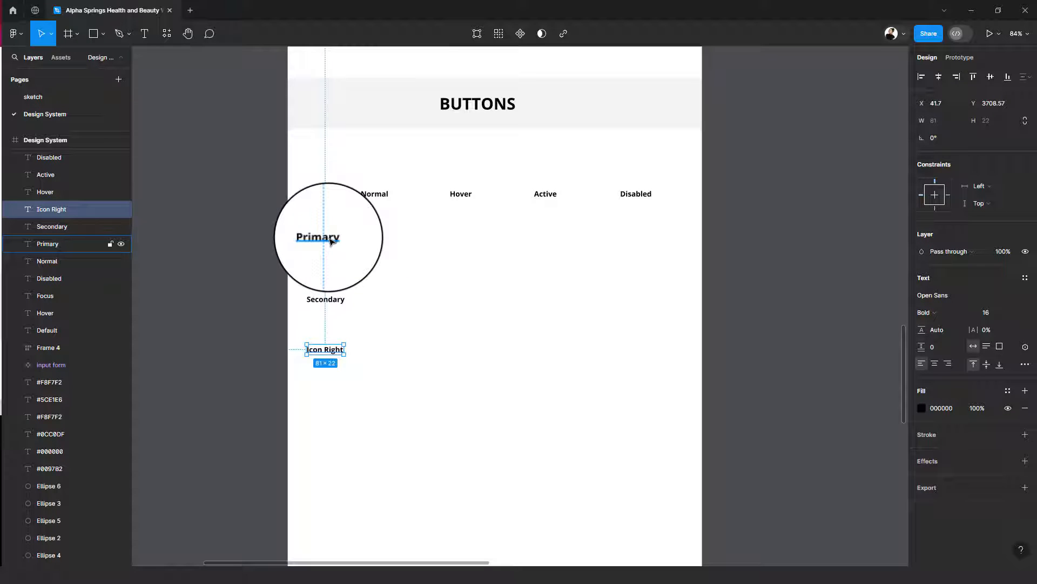
{"action": "left_click_drag", "start_coordinate": [318, 238], "coordinate": [385, 238]}
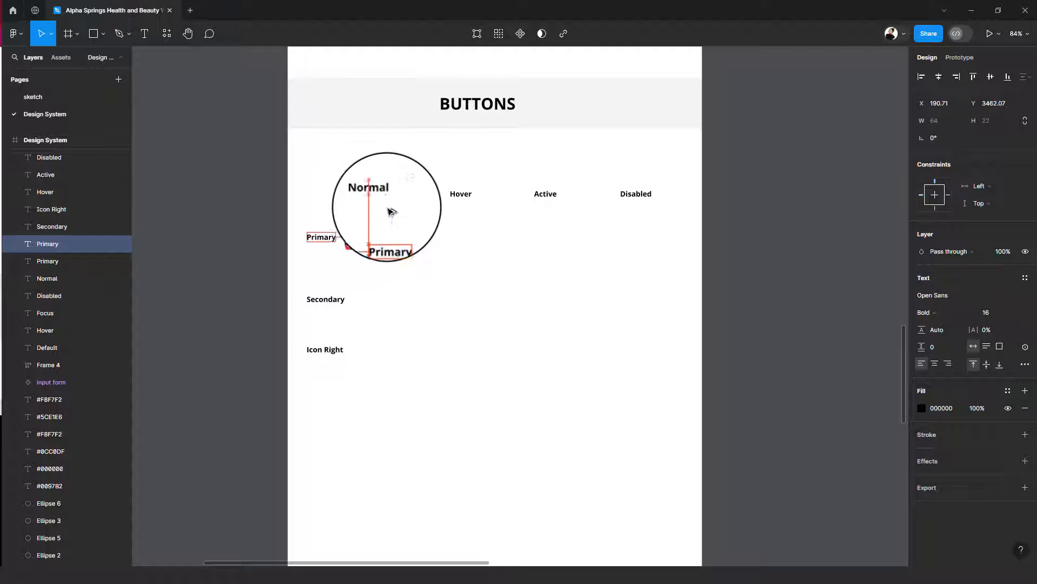
{"action": "left_click_drag", "start_coordinate": [381, 195], "coordinate": [399, 195]}
- Distribute the horizontal spacing evenly between the Normal, Hover, Active and Disabled labels
{"action": "left_click", "coordinate": [401, 195]}
{"action": "left_click", "coordinate": [464, 195], "text": "shift"}
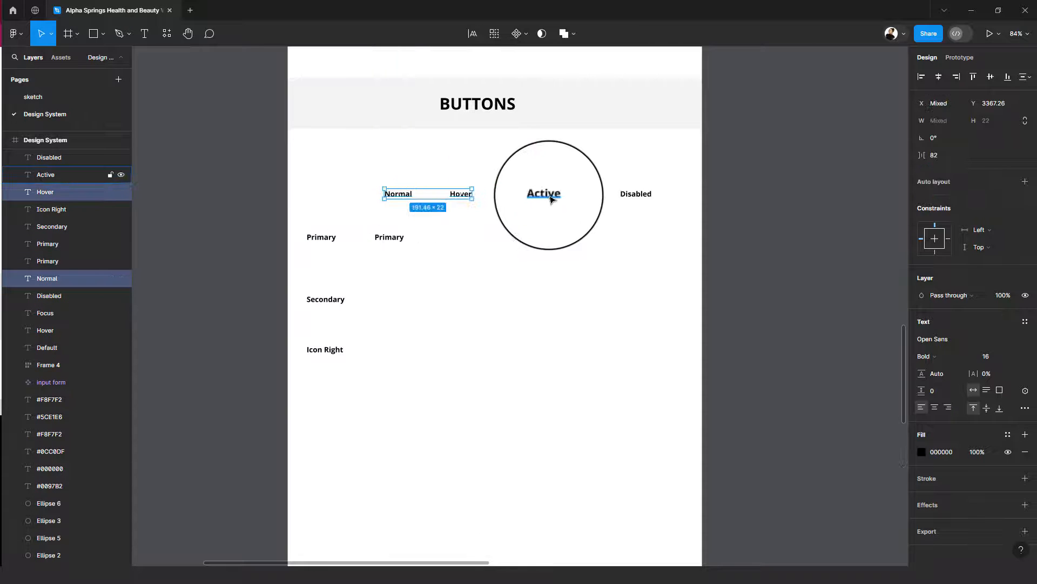
{"action": "left_click", "coordinate": [551, 197], "text": "shift"}
{"action": "left_click", "coordinate": [636, 195], "text": "shift"}
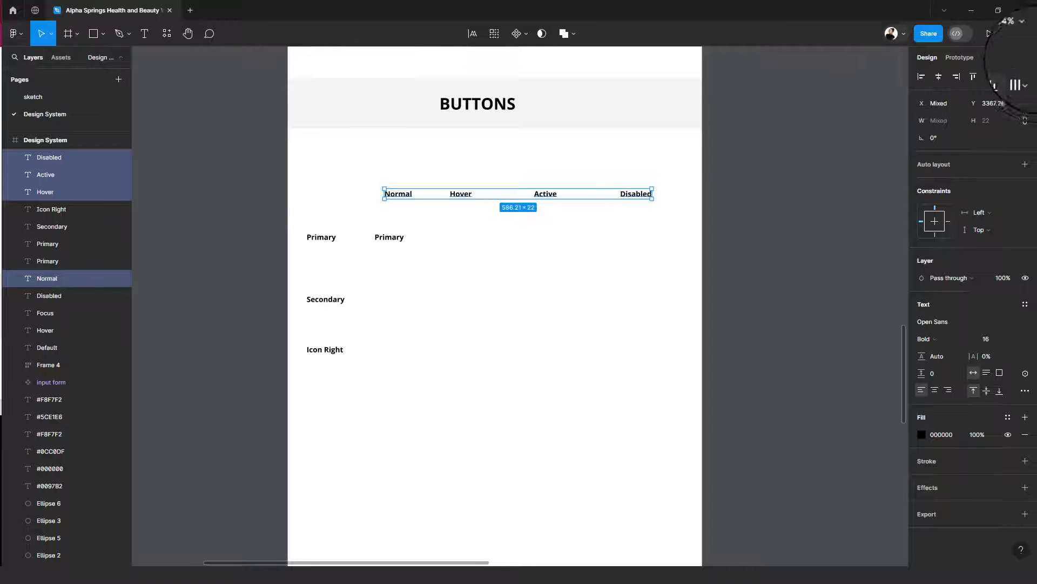
{"action": "left_click", "coordinate": [1029, 79]}
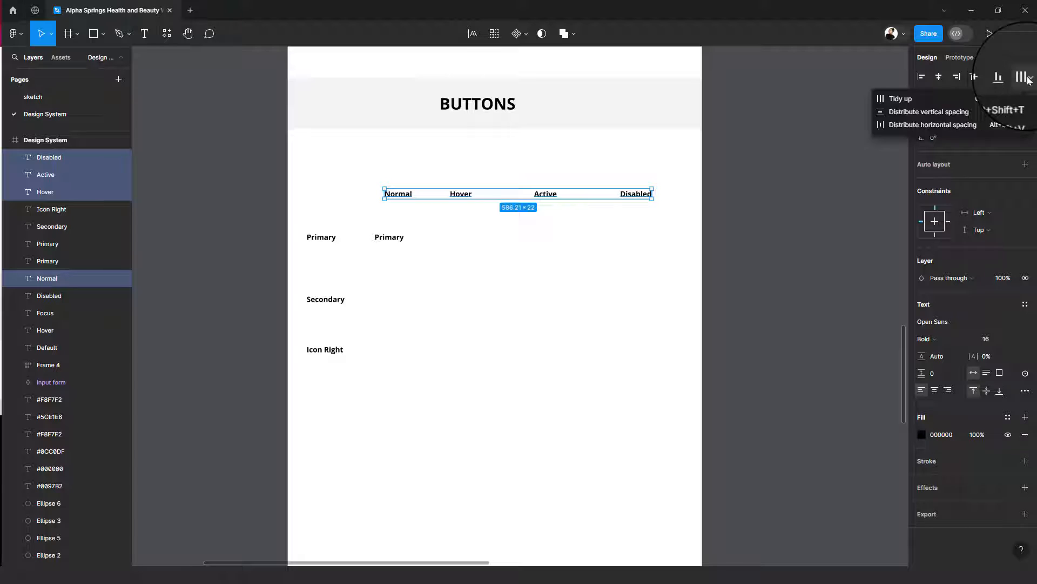
{"action": "left_click", "coordinate": [944, 125]}
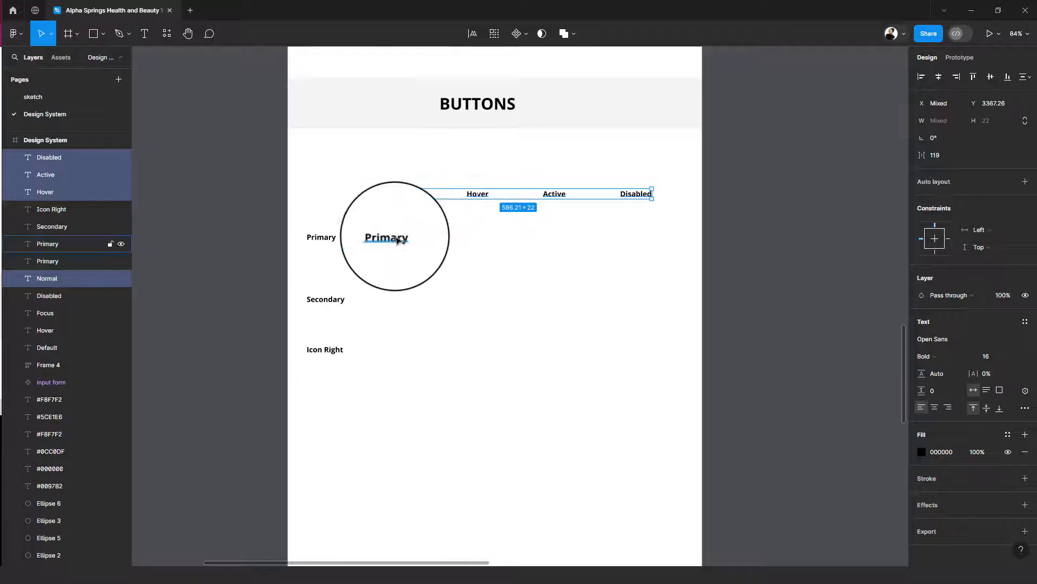
- Move the copied Primary label under Normal to about X 209, Y 3457, and change its text to "Button"
{"action": "left_click_drag", "start_coordinate": [381, 238], "coordinate": [403, 237]}
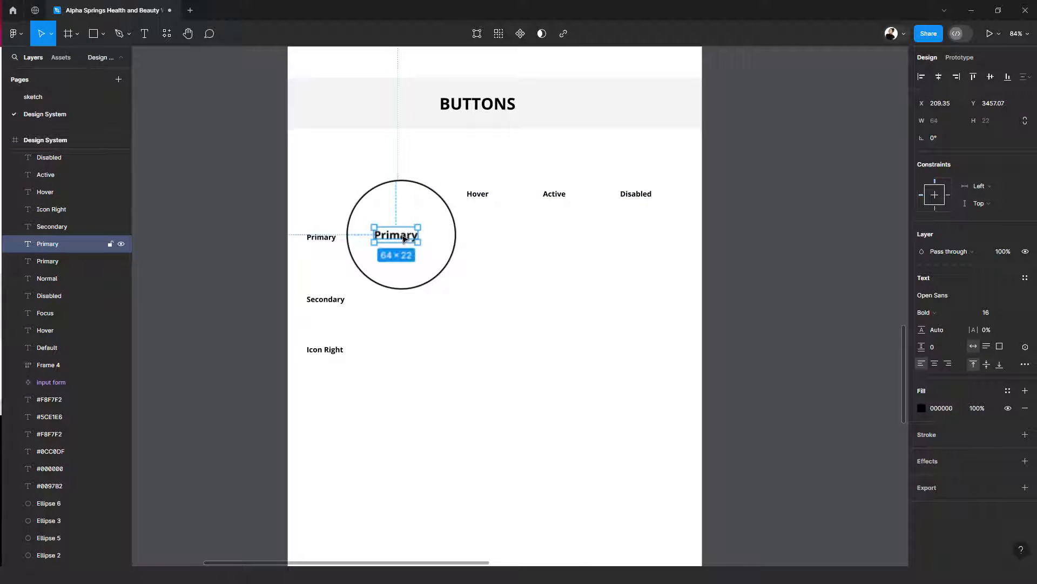
{"action": "double_click", "coordinate": [403, 236]}
{"action": "type", "text": "Button"}
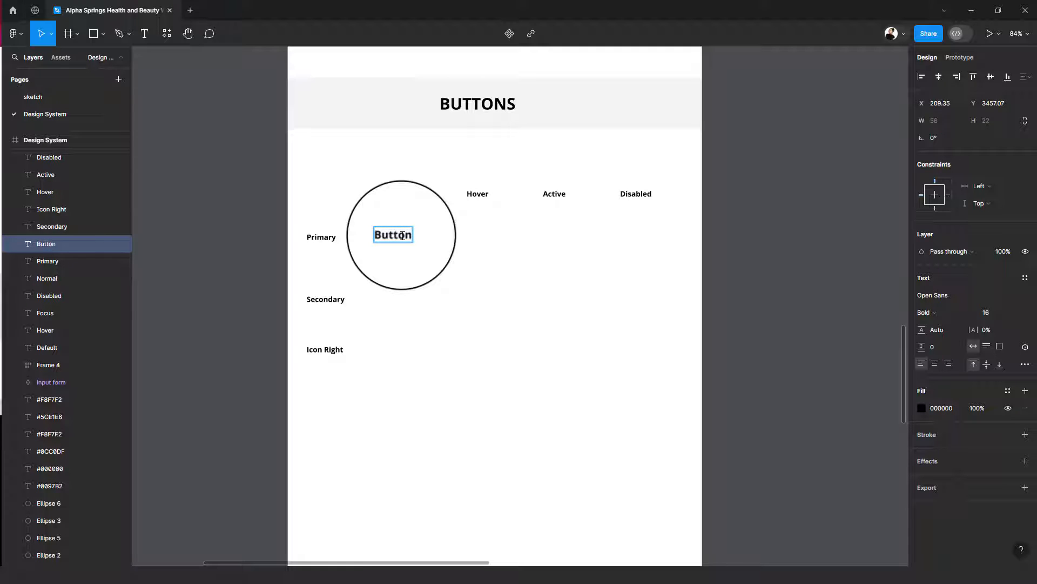
{"action": "key", "text": "Escape"}
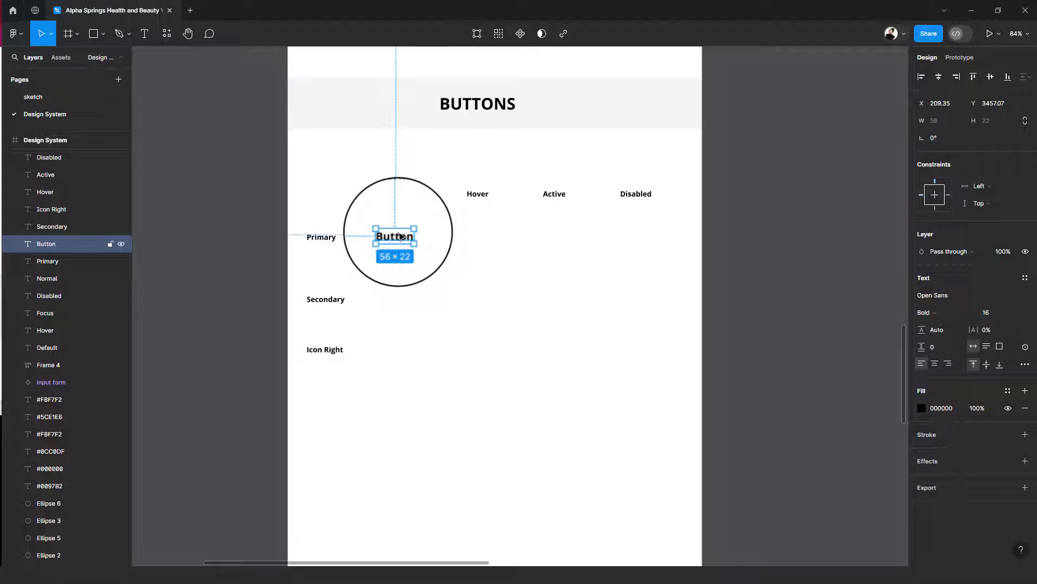
- Wrap the Button text in an auto layout frame and apply the button text style to the text
{"action": "key", "text": "shift+a"}
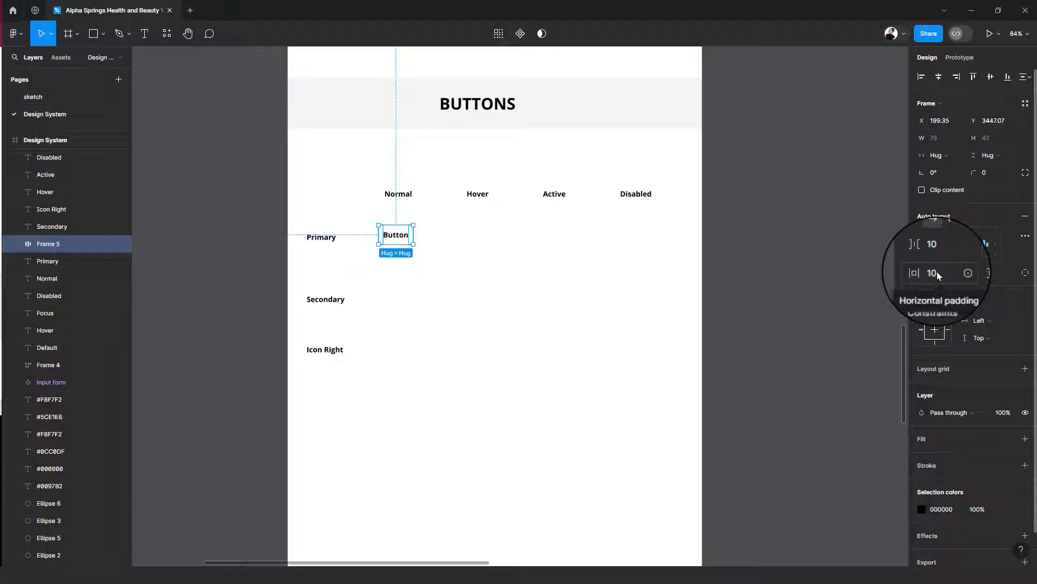
{"action": "left_click", "coordinate": [390, 238]}
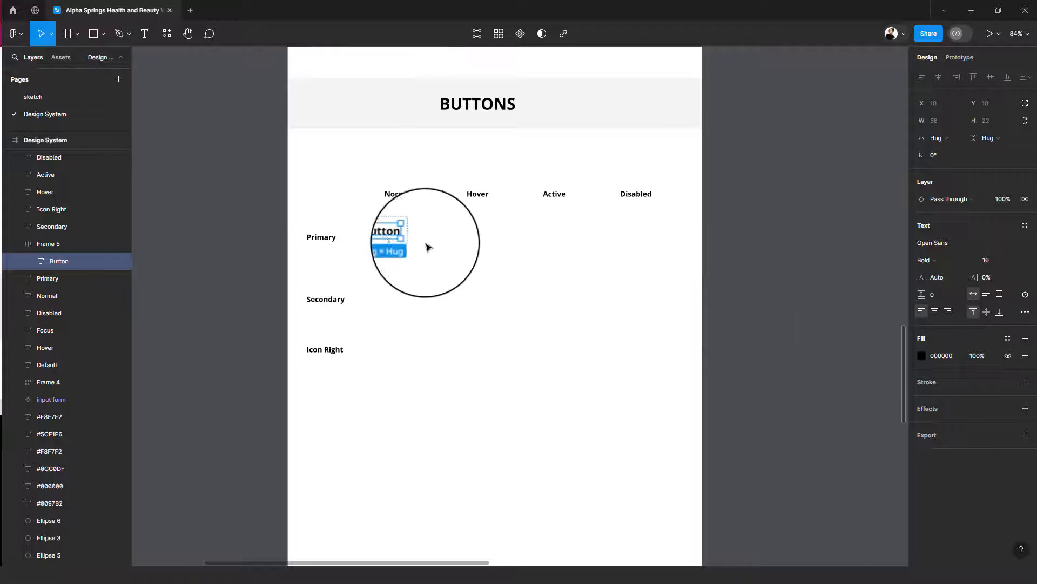
{"action": "left_click", "coordinate": [1026, 227]}
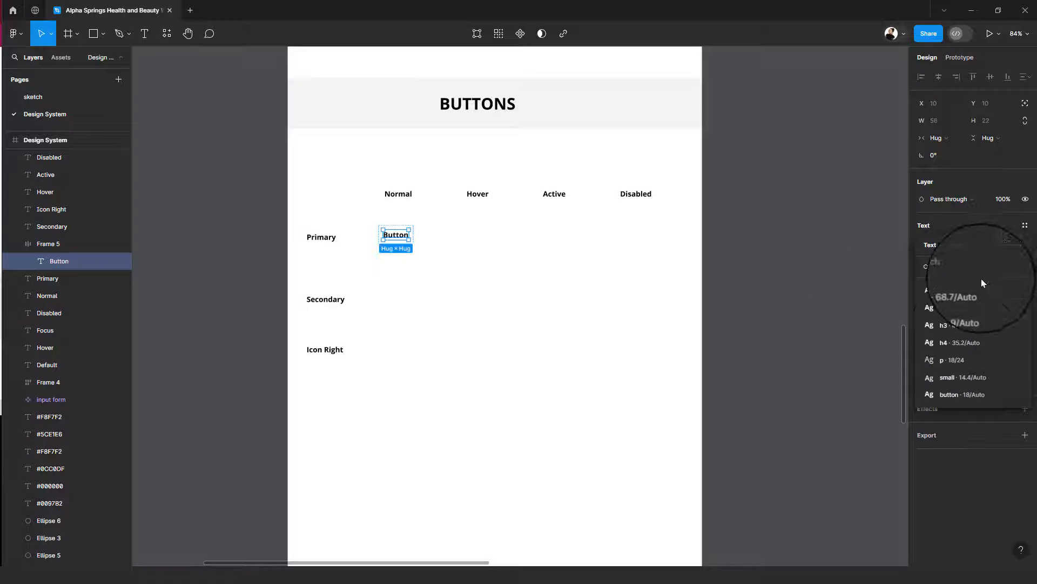
{"action": "left_click", "coordinate": [975, 394]}
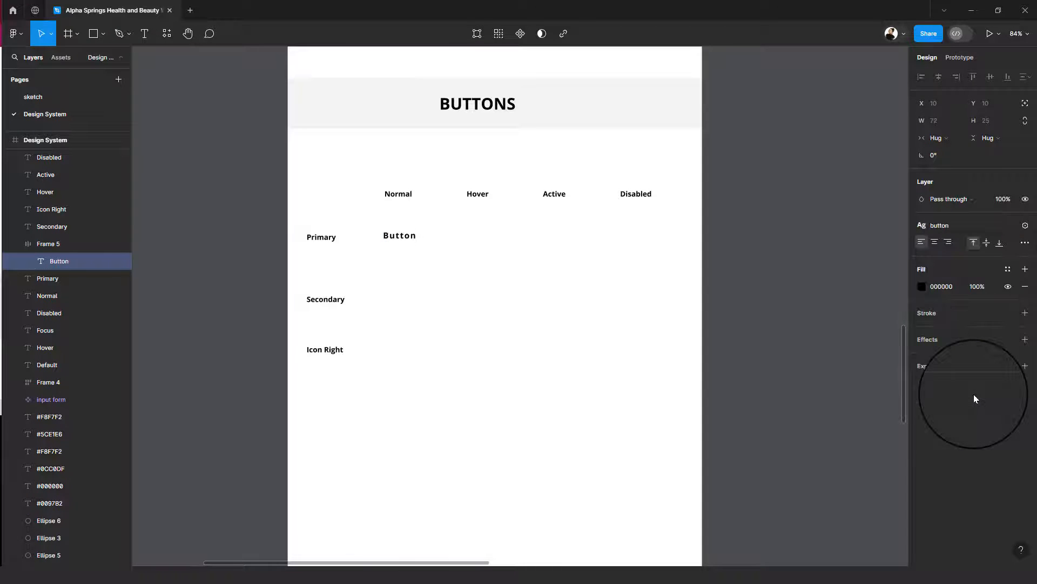
{"action": "left_click", "coordinate": [438, 250]}
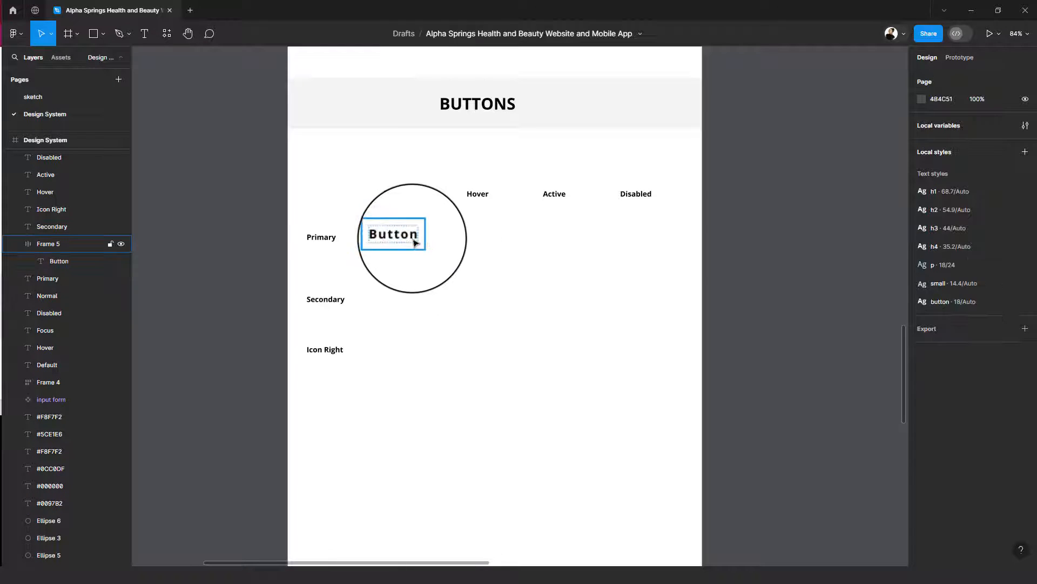
- Set the Button frame's vertical padding to the spacing variable 4 (12) and its horizontal padding to the spacing variable 6 (20)
{"action": "left_click", "coordinate": [417, 239]}
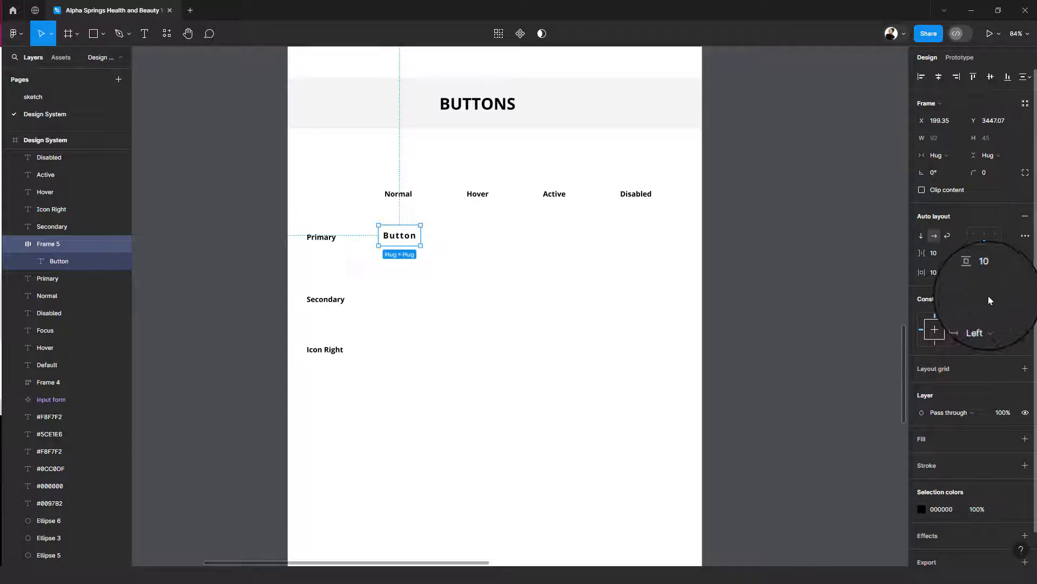
{"action": "left_click", "coordinate": [1010, 274]}
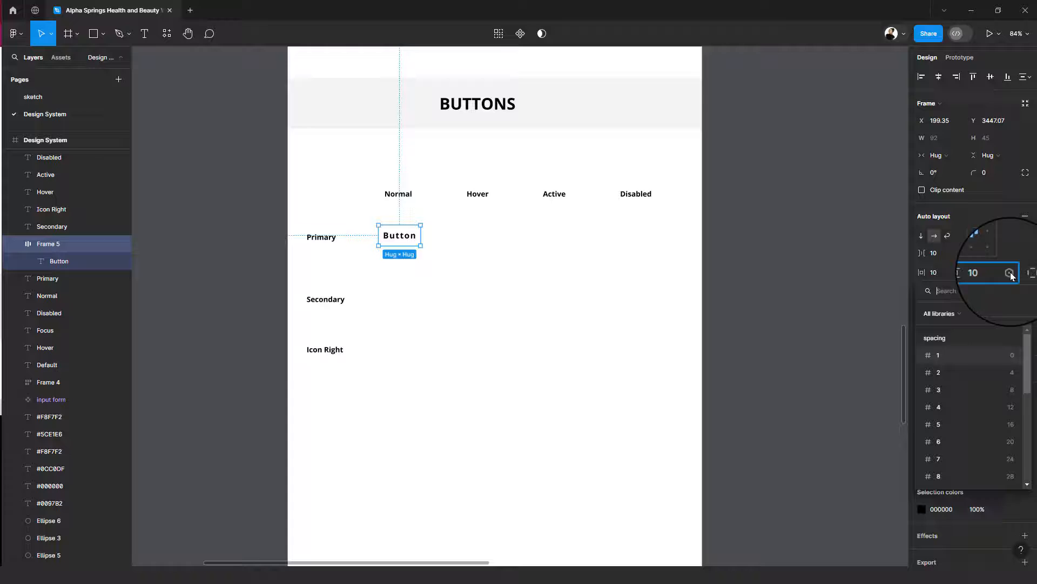
{"action": "left_click", "coordinate": [1010, 405]}
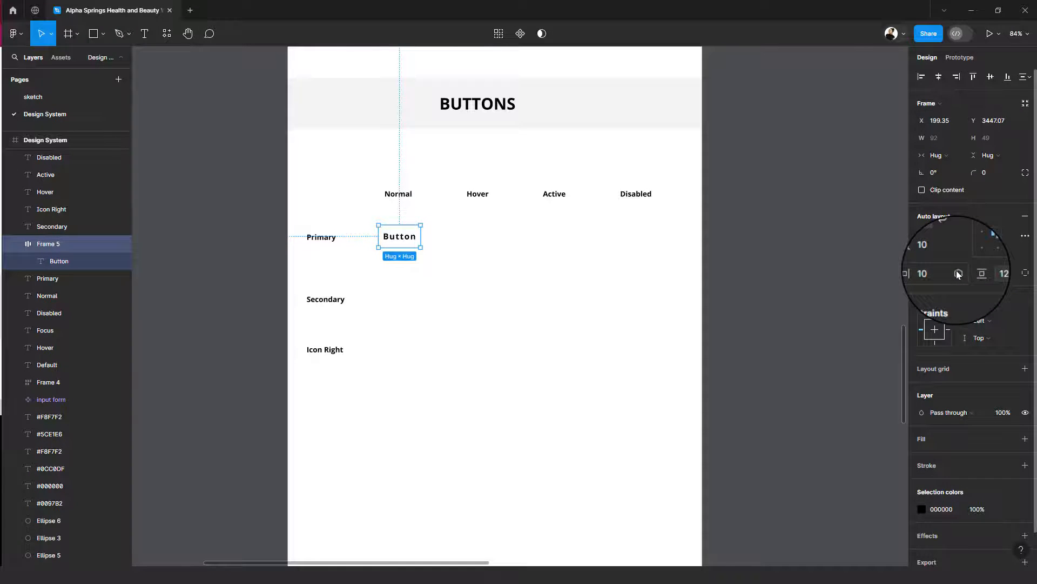
{"action": "left_click", "coordinate": [958, 273]}
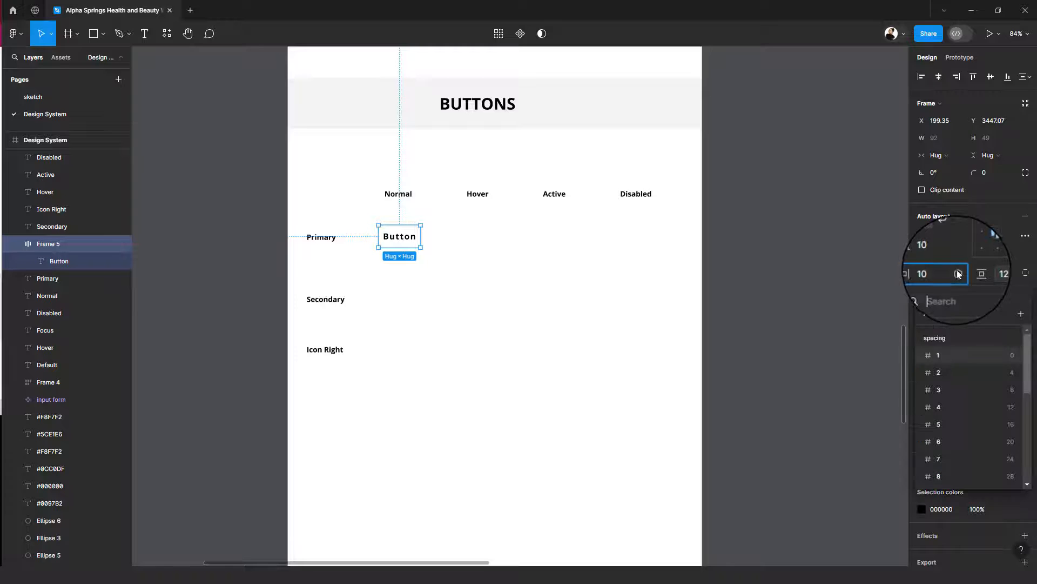
{"action": "left_click", "coordinate": [1008, 445]}
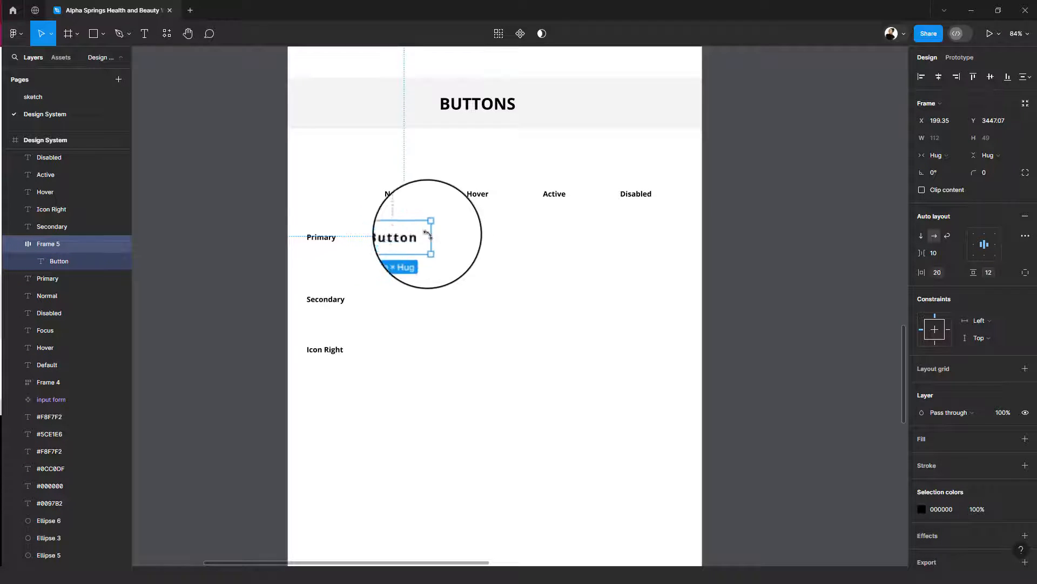
- Edit the button text style so its line height uses the spacing variable 7 (24)
{"action": "left_click", "coordinate": [411, 240]}
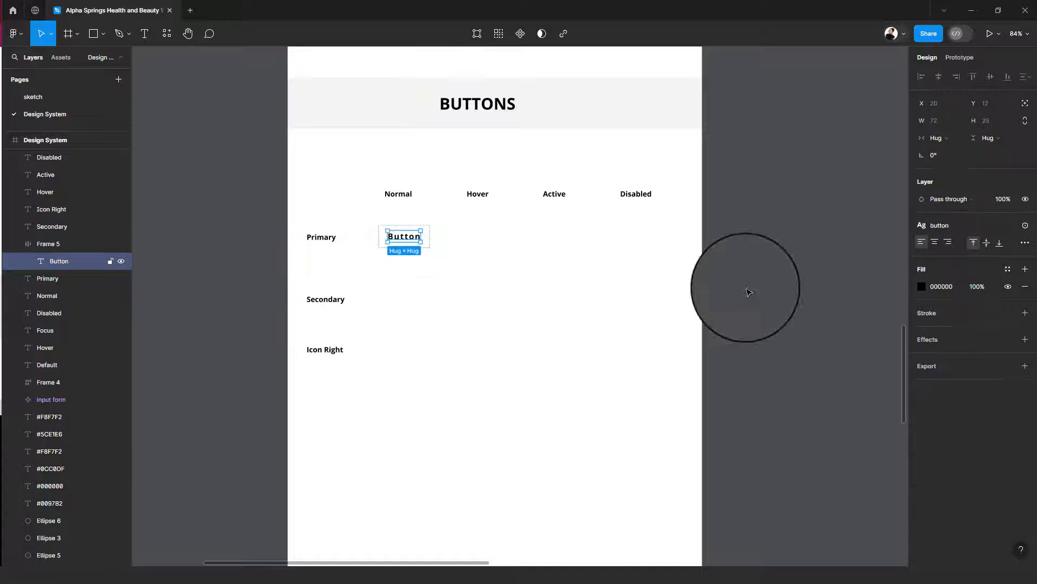
{"action": "left_click", "coordinate": [946, 230]}
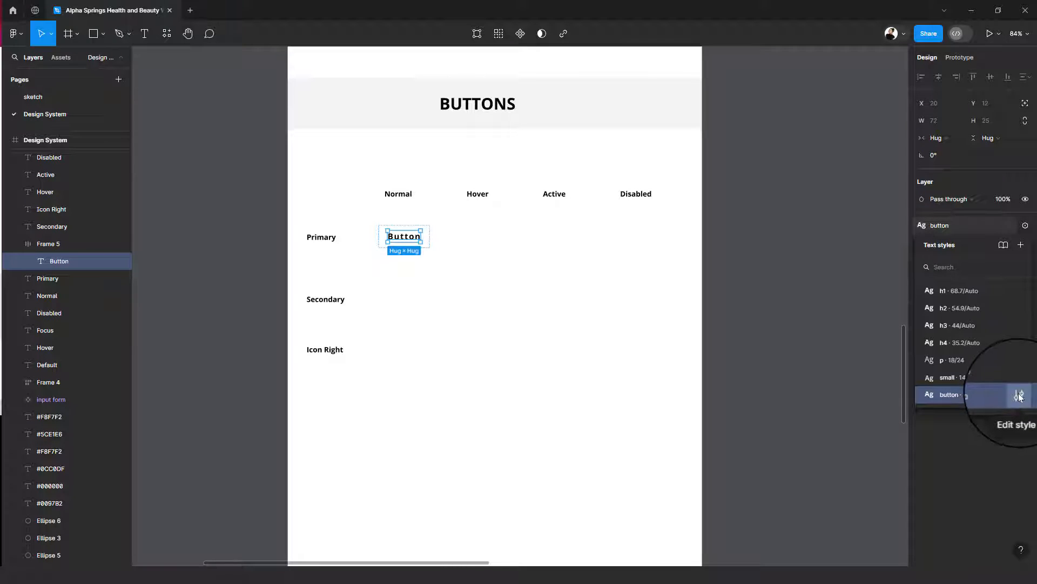
{"action": "left_click", "coordinate": [1020, 397]}
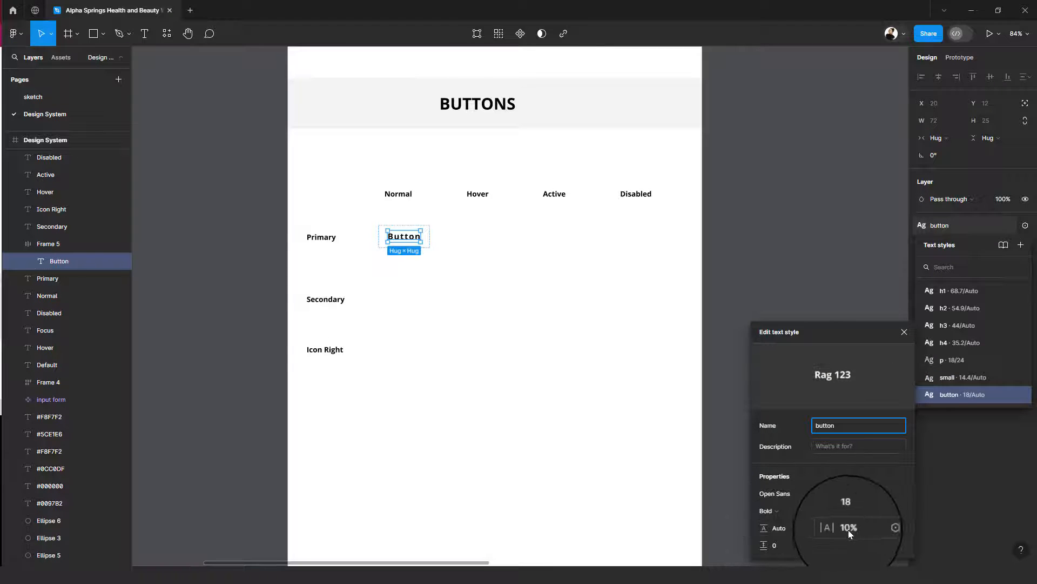
{"action": "left_click", "coordinate": [782, 529]}
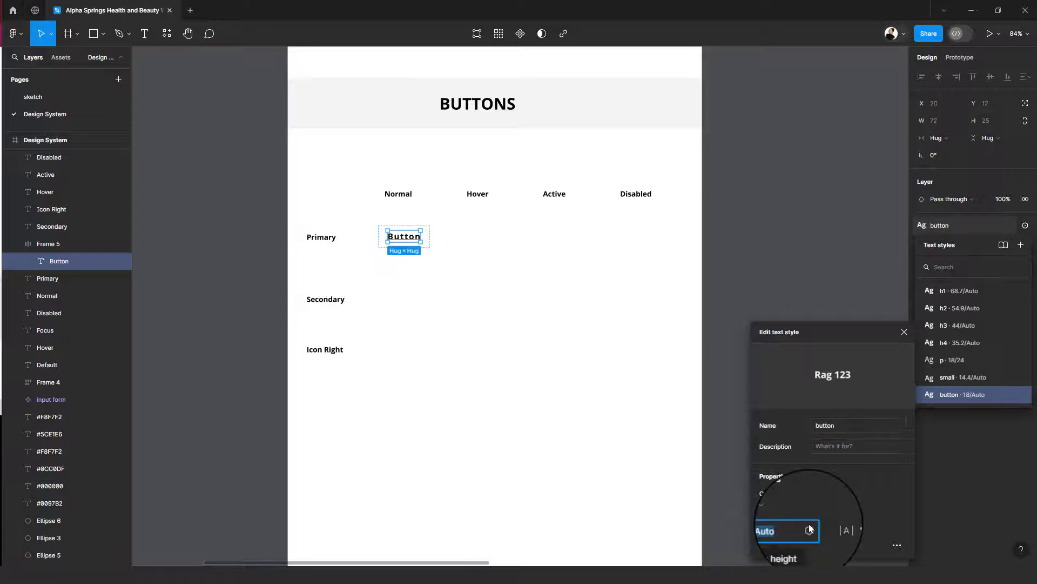
{"action": "left_click", "coordinate": [810, 529]}
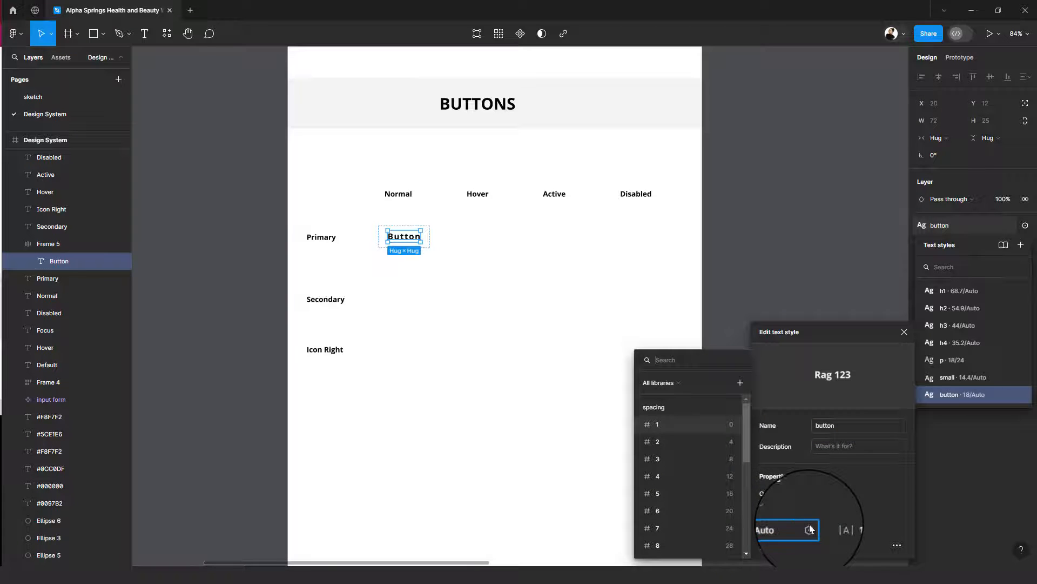
{"action": "left_click", "coordinate": [718, 528]}
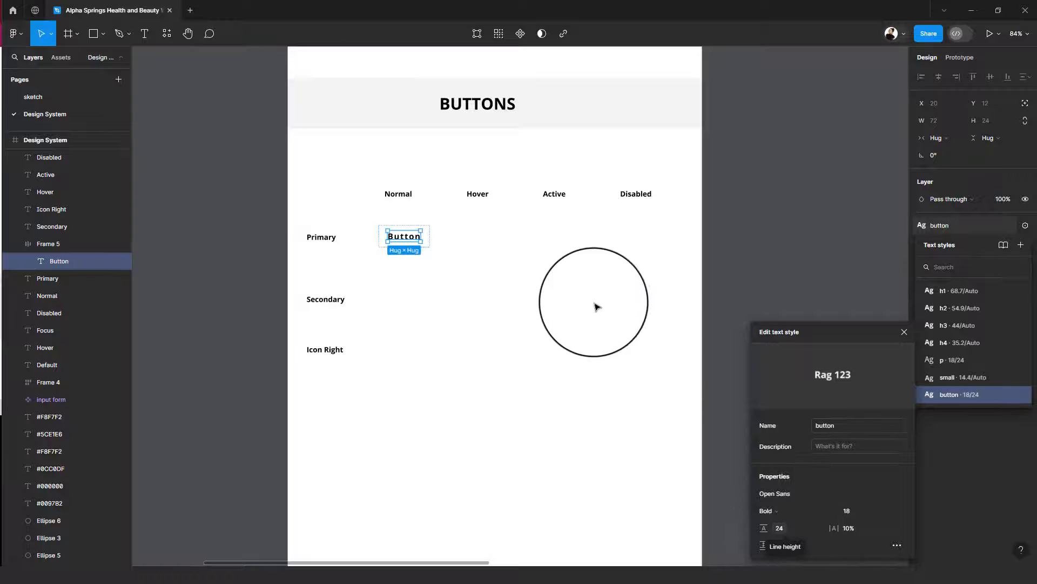
{"action": "left_click", "coordinate": [478, 240]}
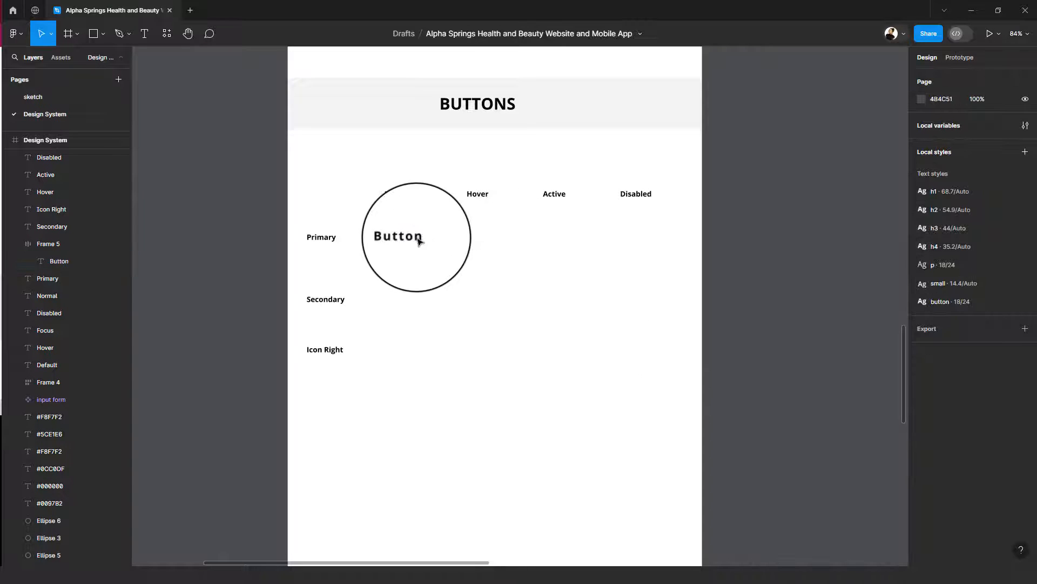
- Try the spacing variable 5 (16) as the Button frame's vertical padding, and return it to variable 4 (12)
{"action": "left_click", "coordinate": [431, 242]}
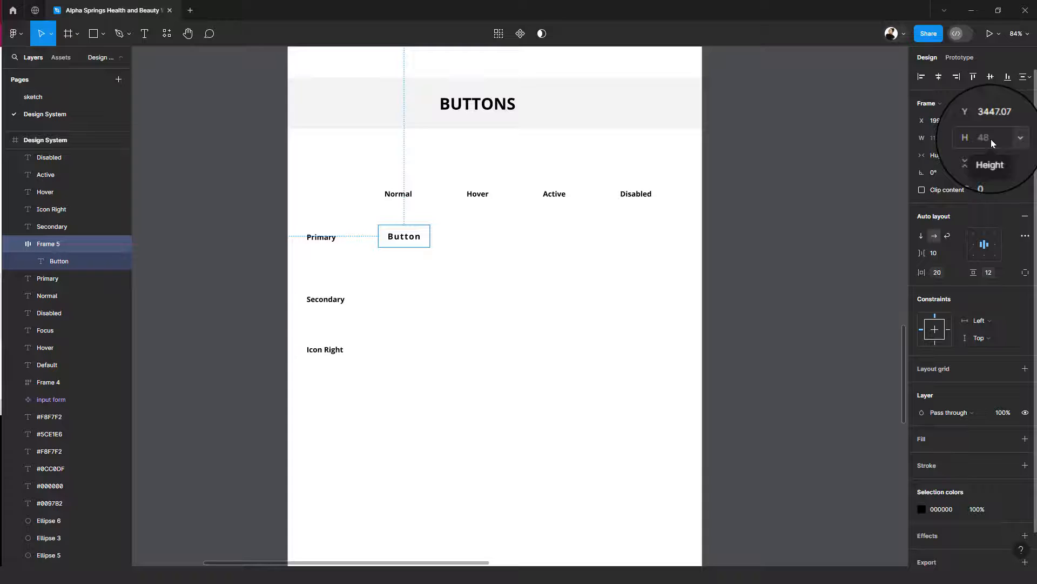
{"action": "left_click", "coordinate": [988, 272]}
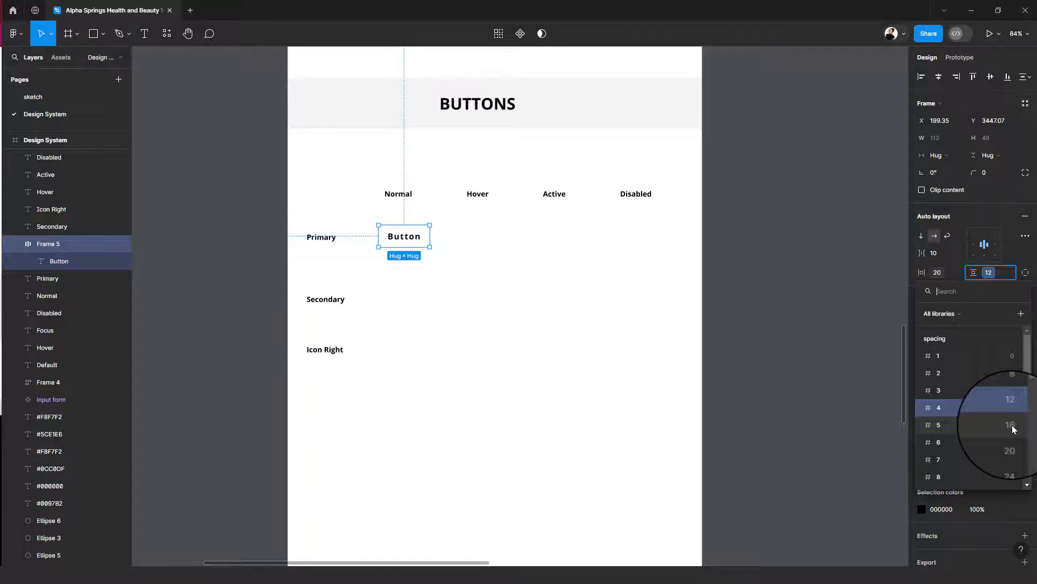
{"action": "left_click", "coordinate": [993, 425]}
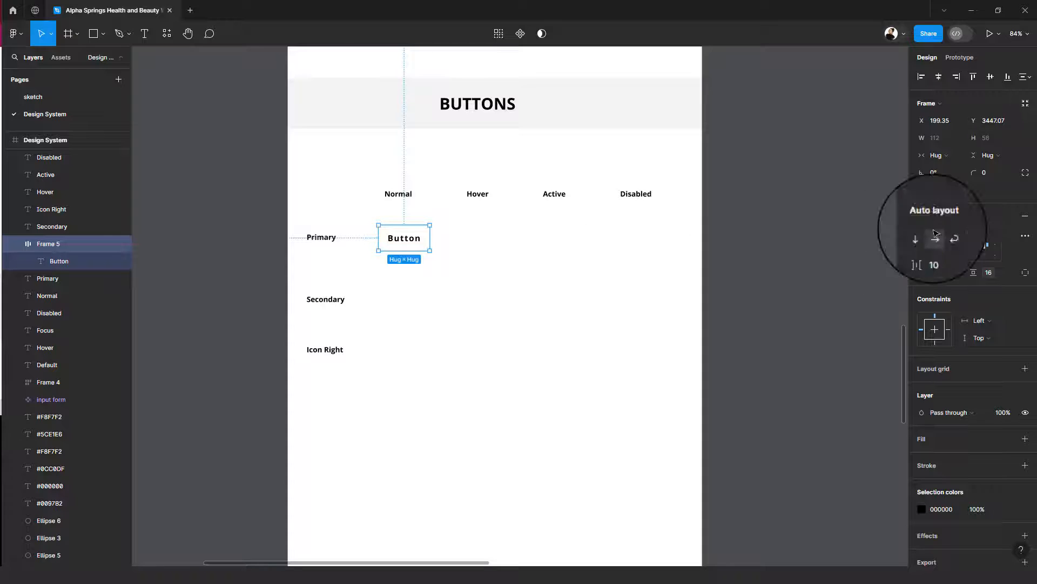
{"action": "left_click", "coordinate": [989, 275]}
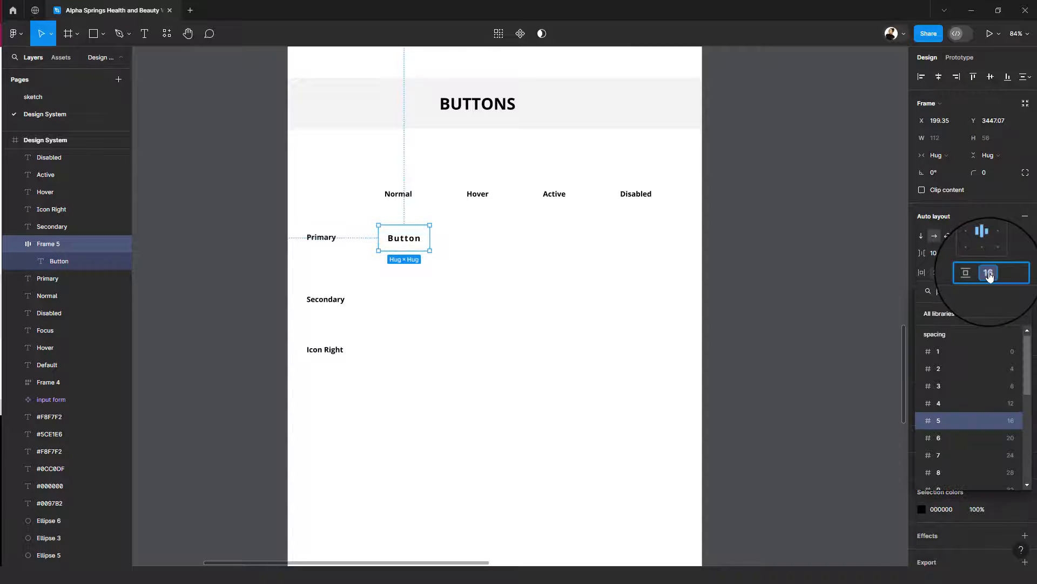
{"action": "left_click", "coordinate": [978, 403]}
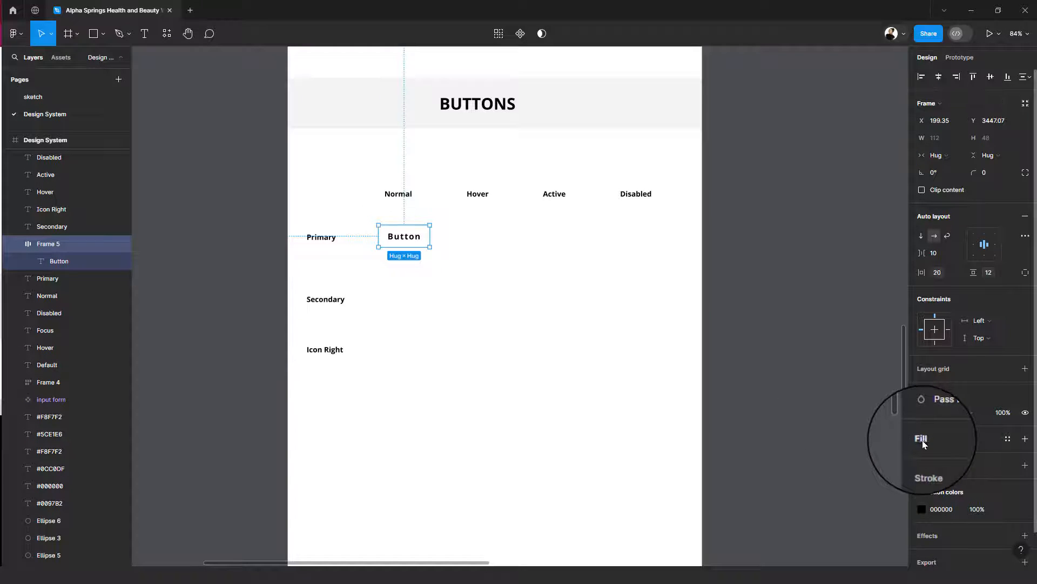
- Fill the Button frame with primary-colour/shade-2 and colour its text with Neutral-colour/white
{"action": "left_click", "coordinate": [1009, 440]}
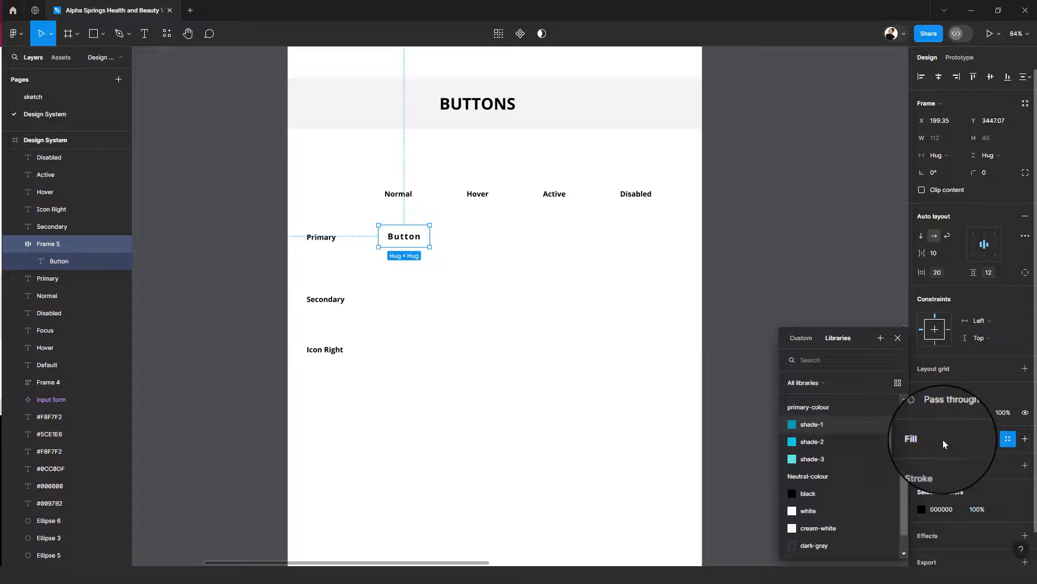
{"action": "left_click", "coordinate": [810, 441]}
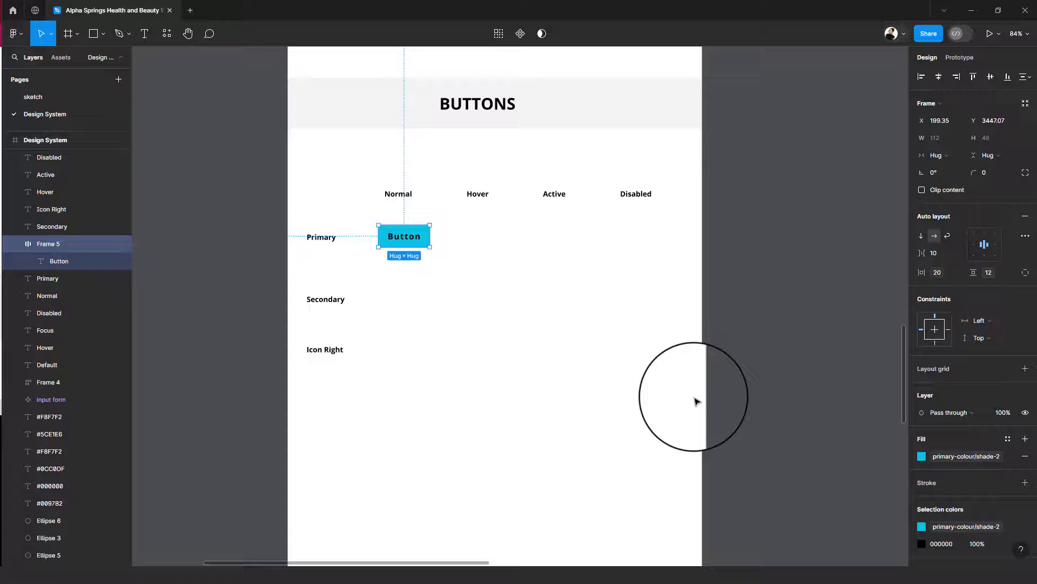
{"action": "double_click", "coordinate": [402, 242]}
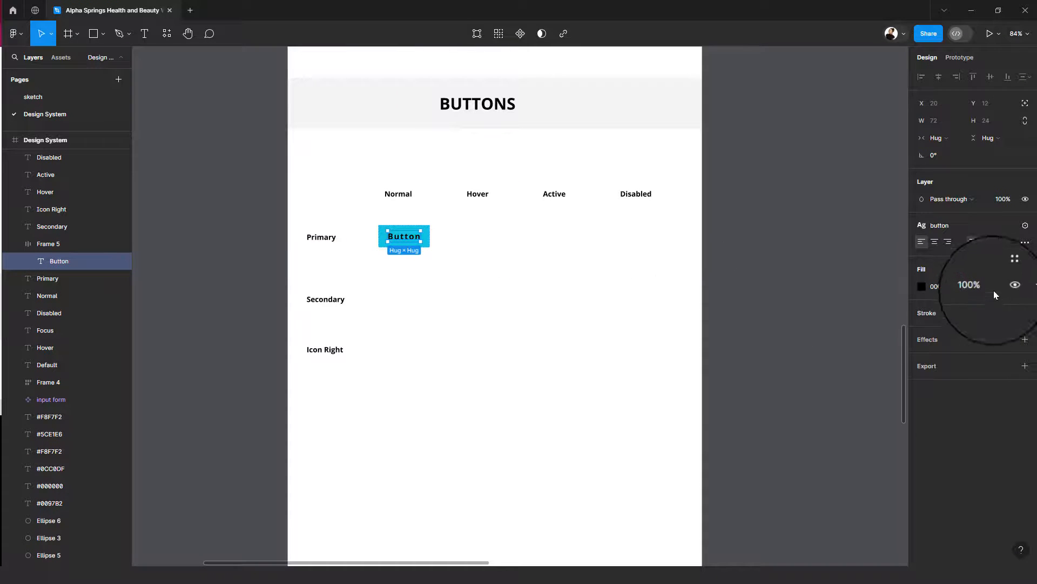
{"action": "left_click", "coordinate": [1006, 271]}
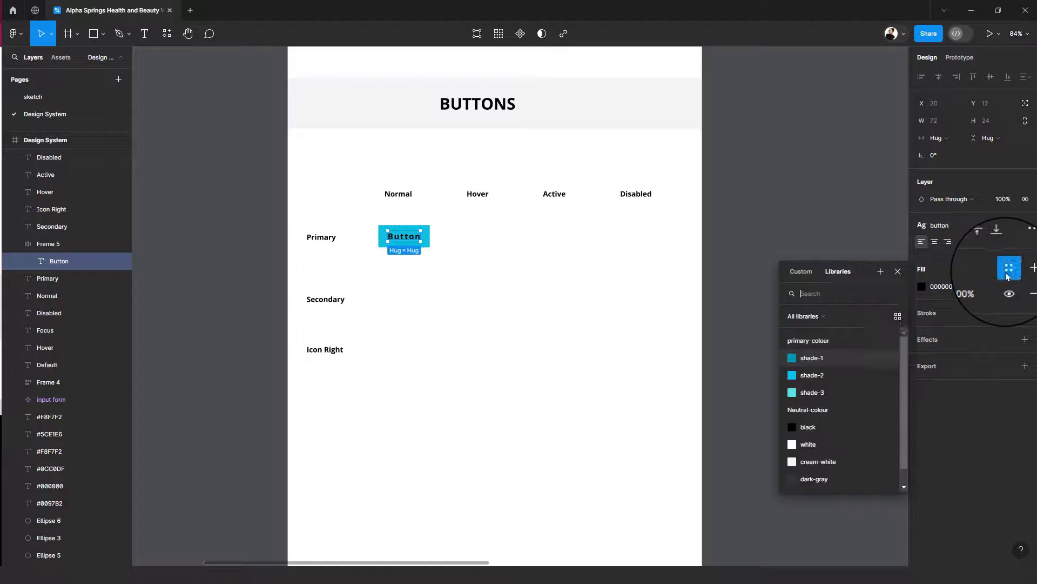
{"action": "left_click", "coordinate": [819, 444]}
{"action": "left_click", "coordinate": [523, 324]}
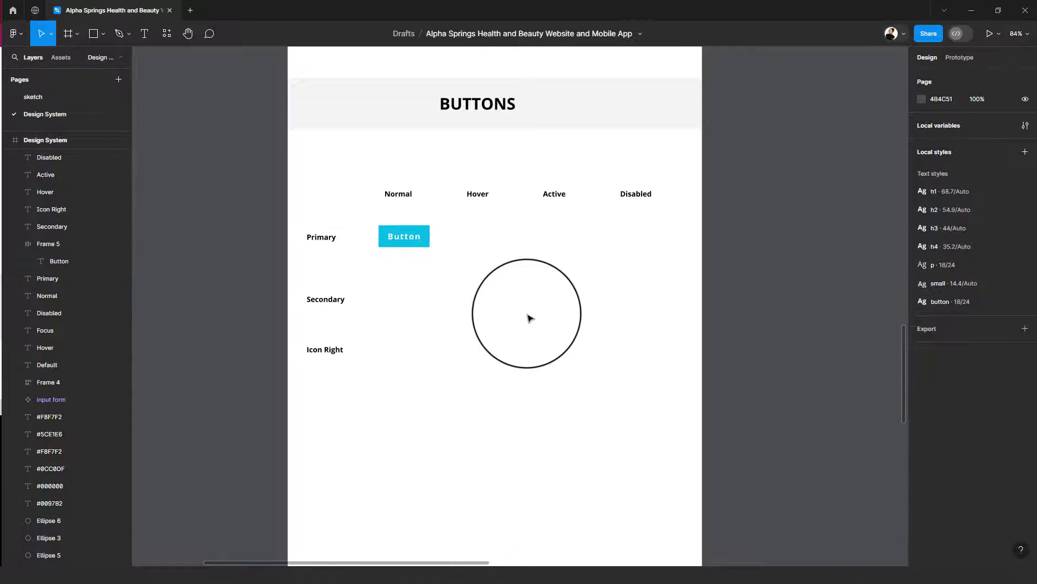
- Round the Button frame's corners with the radius variable of value 8
{"action": "left_click", "coordinate": [419, 239]}
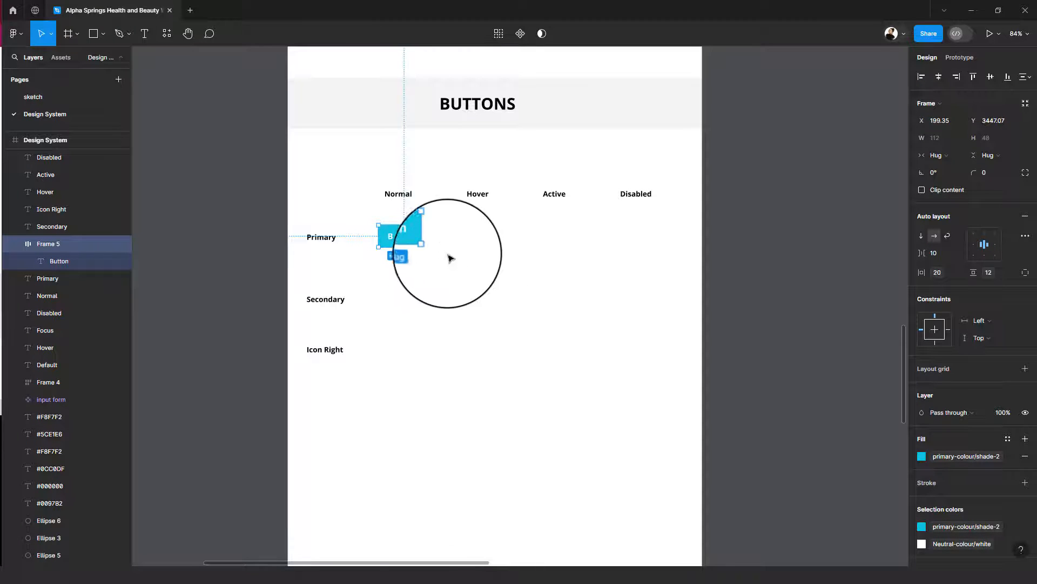
{"action": "scroll", "coordinate": [421, 244], "scroll_direction": "up", "scroll_amount": 3}
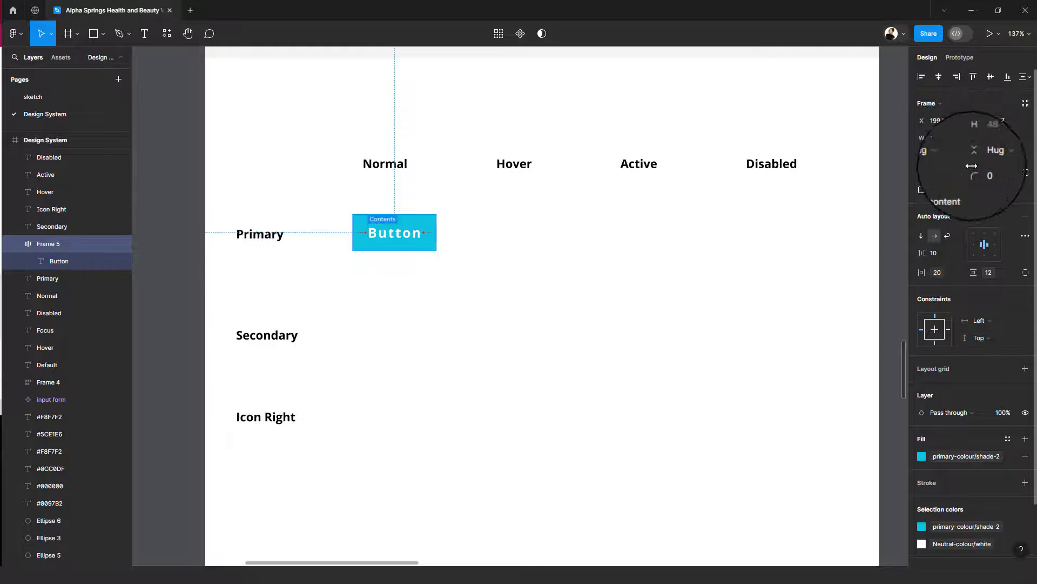
{"action": "left_click", "coordinate": [1009, 173]}
{"action": "scroll", "coordinate": [995, 295], "scroll_direction": "down", "scroll_amount": 8}
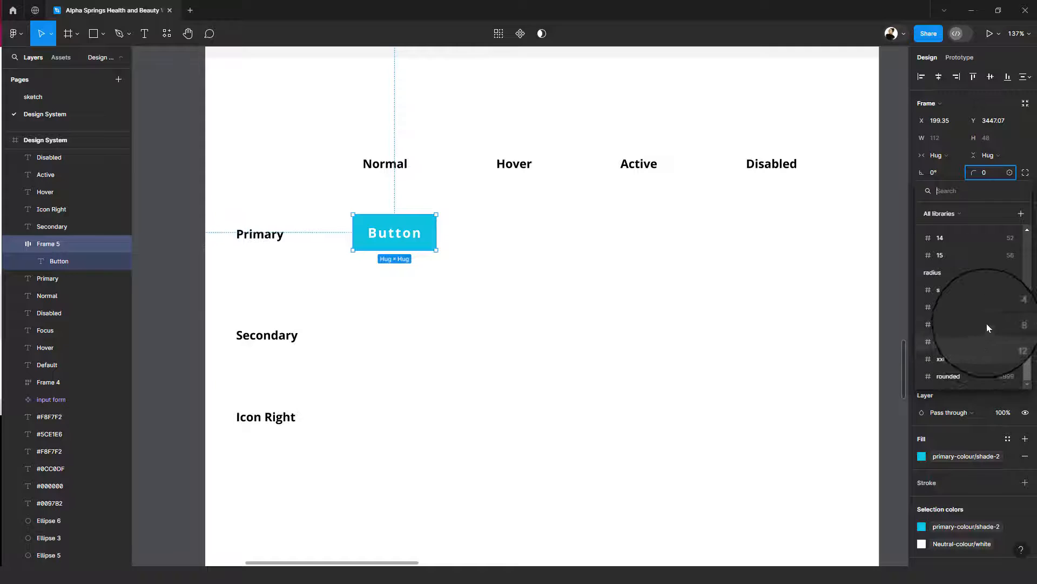
{"action": "left_click", "coordinate": [955, 325]}
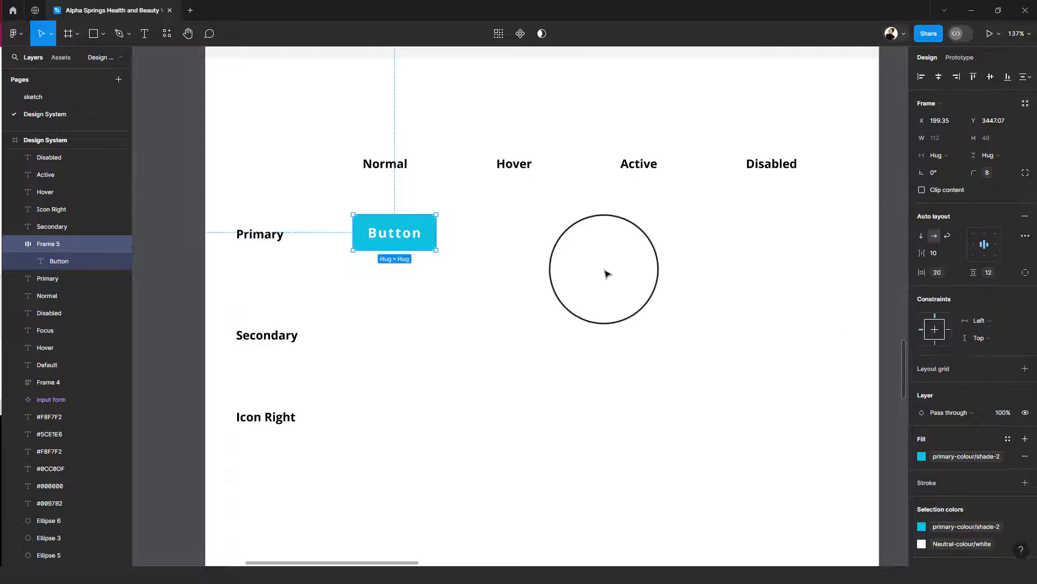
{"action": "left_click", "coordinate": [608, 268]}
- Duplicate the primary button along its row under Hover at about X 367, under Active and under Disabled
{"action": "left_click", "coordinate": [429, 222]}
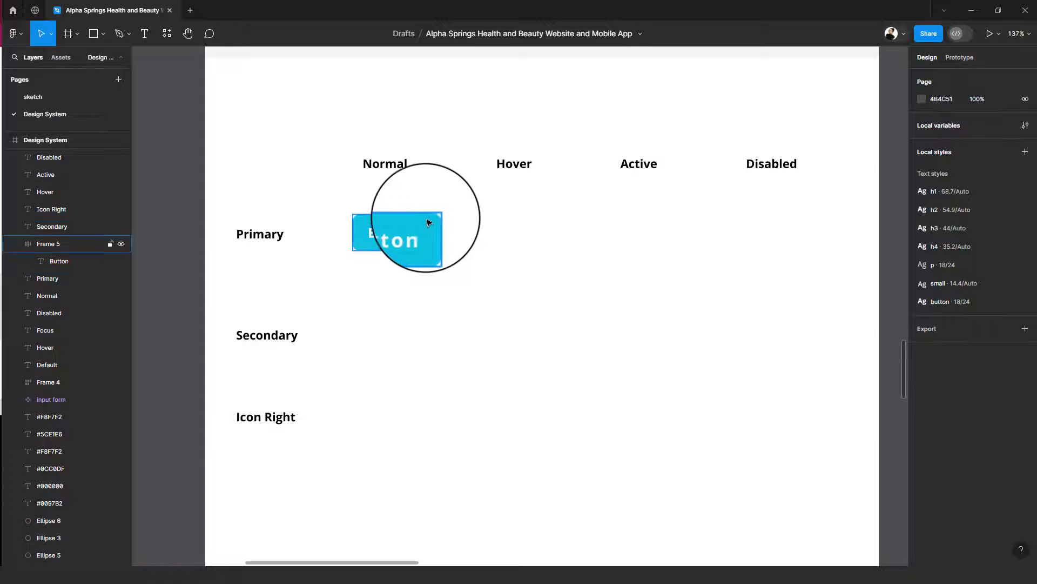
{"action": "scroll", "coordinate": [532, 230], "scroll_direction": "down", "scroll_amount": 3}
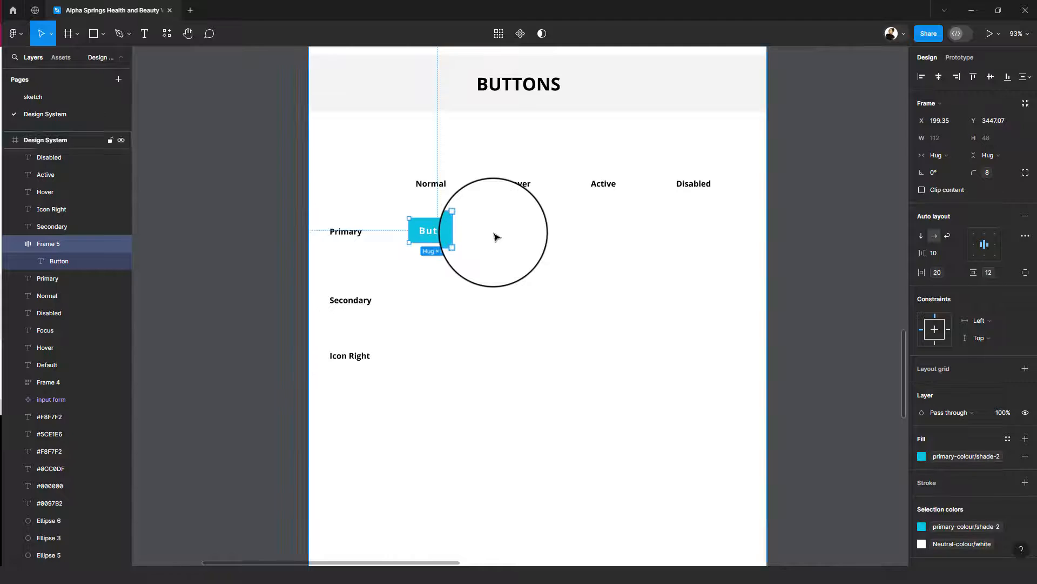
{"action": "scroll", "coordinate": [499, 235], "scroll_direction": "up", "scroll_amount": 2}
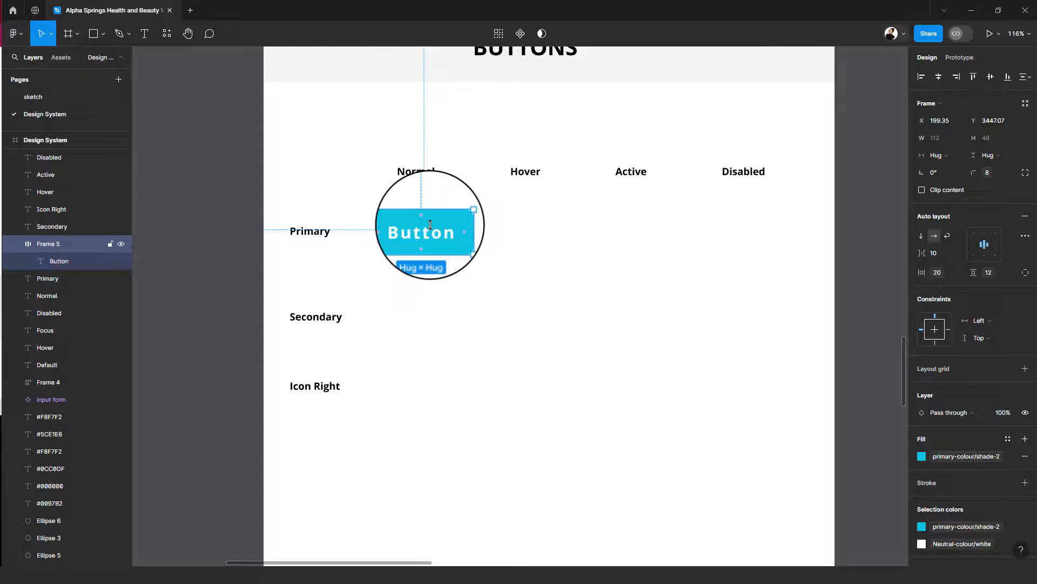
{"action": "left_click_drag", "start_coordinate": [432, 233], "coordinate": [529, 230]}
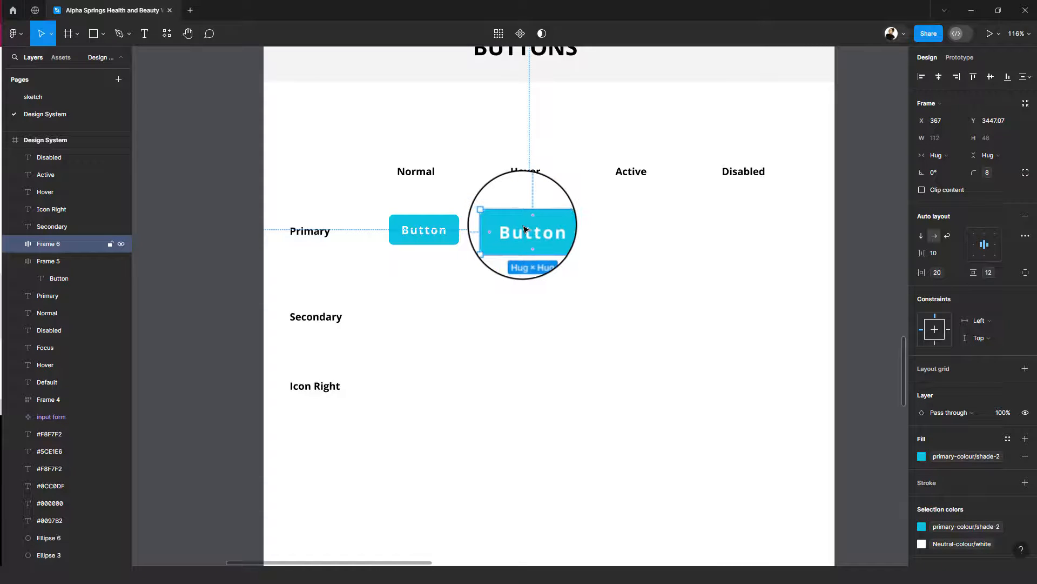
{"action": "left_click_drag", "start_coordinate": [529, 230], "coordinate": [755, 234]}
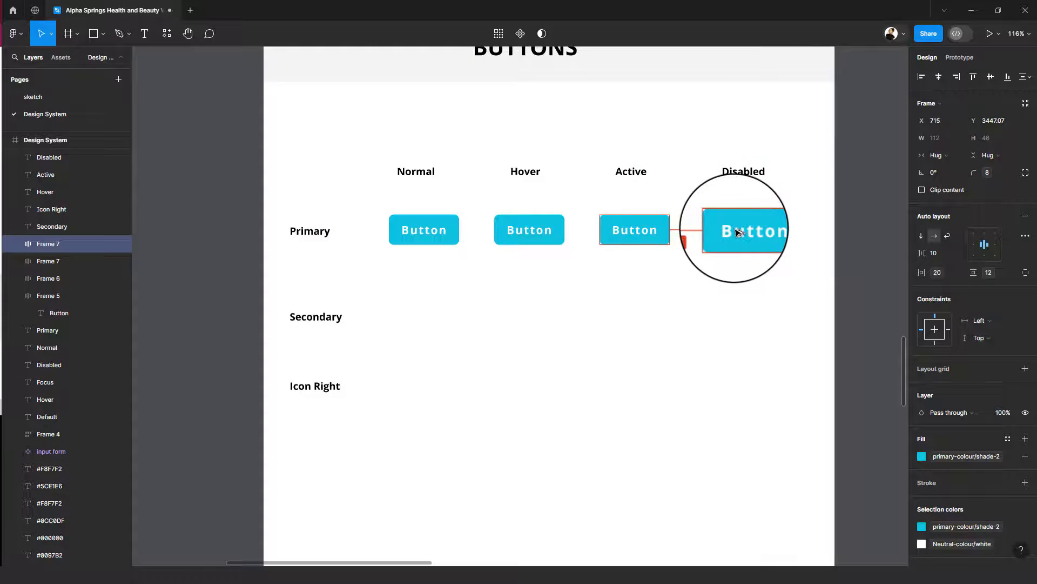
- Change the fill of the primary button under Hover to primary-colour/shade-1
{"action": "left_click", "coordinate": [533, 225]}
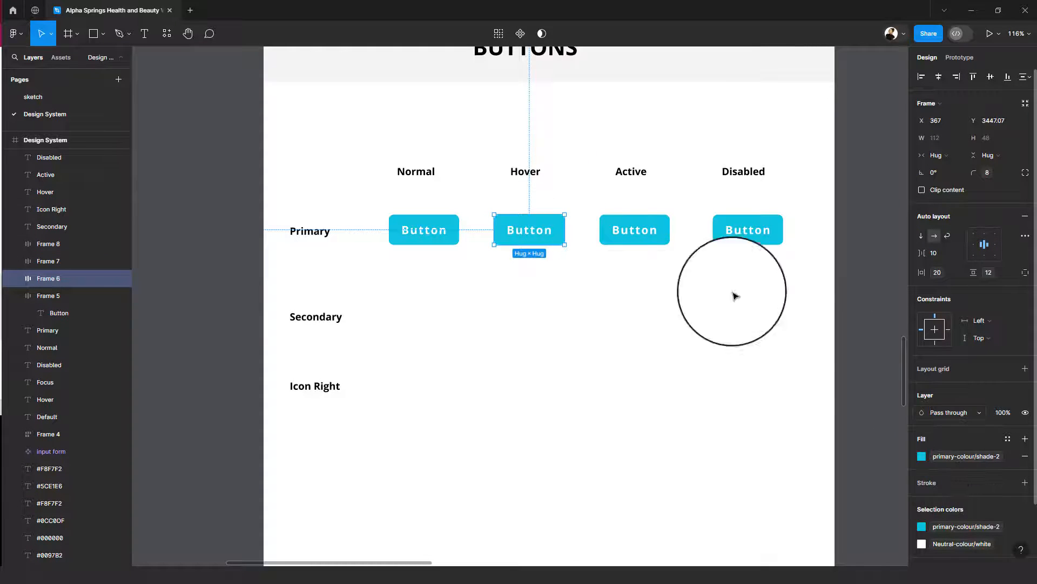
{"action": "left_click", "coordinate": [950, 454]}
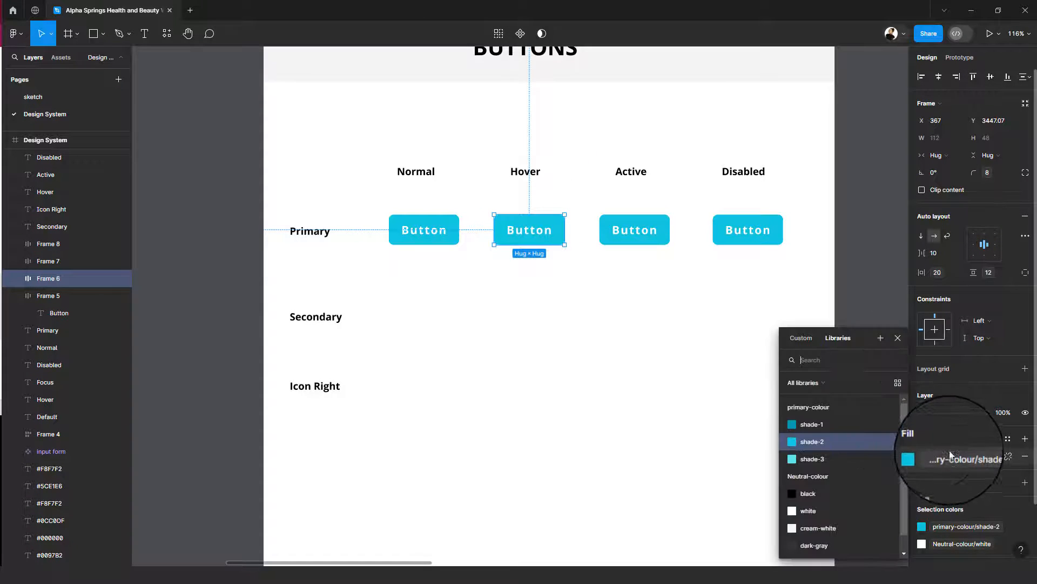
{"action": "left_click", "coordinate": [815, 426]}
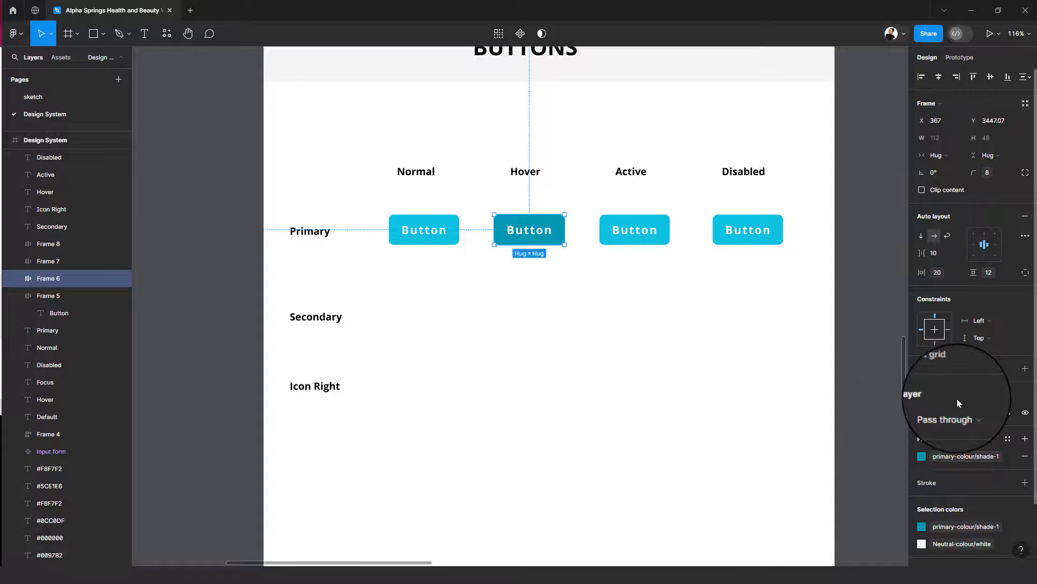
{"action": "scroll", "coordinate": [957, 398], "scroll_direction": "down", "scroll_amount": 1}
{"action": "scroll", "coordinate": [957, 398], "scroll_direction": "down", "scroll_amount": 1}
{"action": "left_click", "coordinate": [792, 399]}
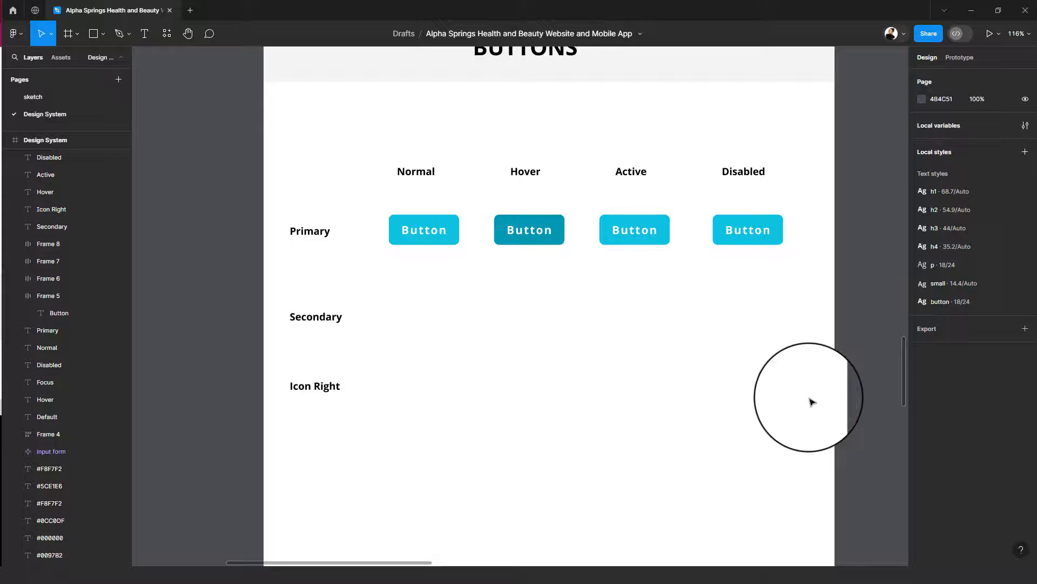
- Add a drop shadow effect to the primary button under Hover
{"action": "left_click", "coordinate": [536, 230]}
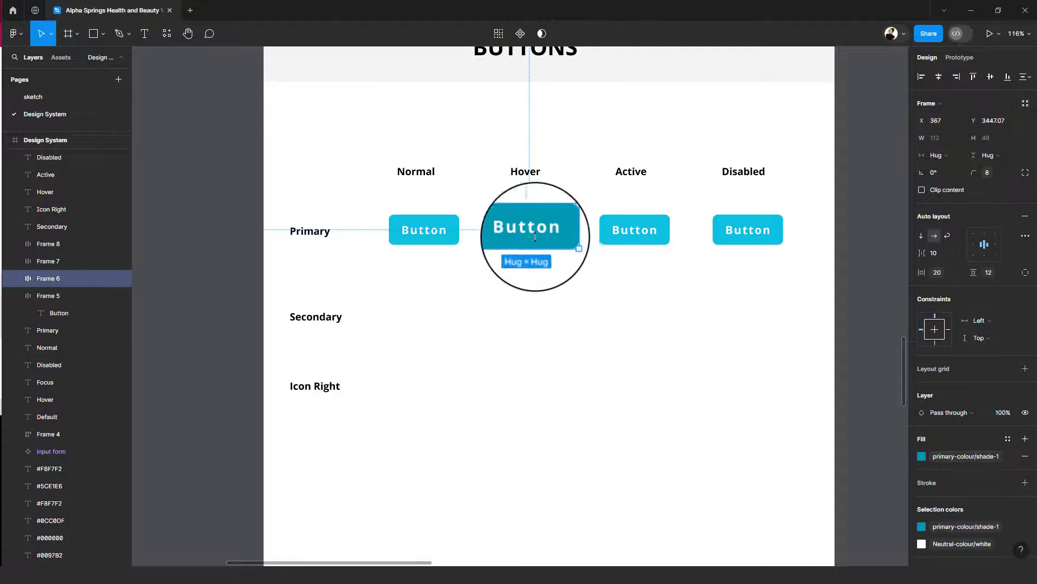
{"action": "scroll", "coordinate": [978, 471], "scroll_direction": "down", "scroll_amount": 1}
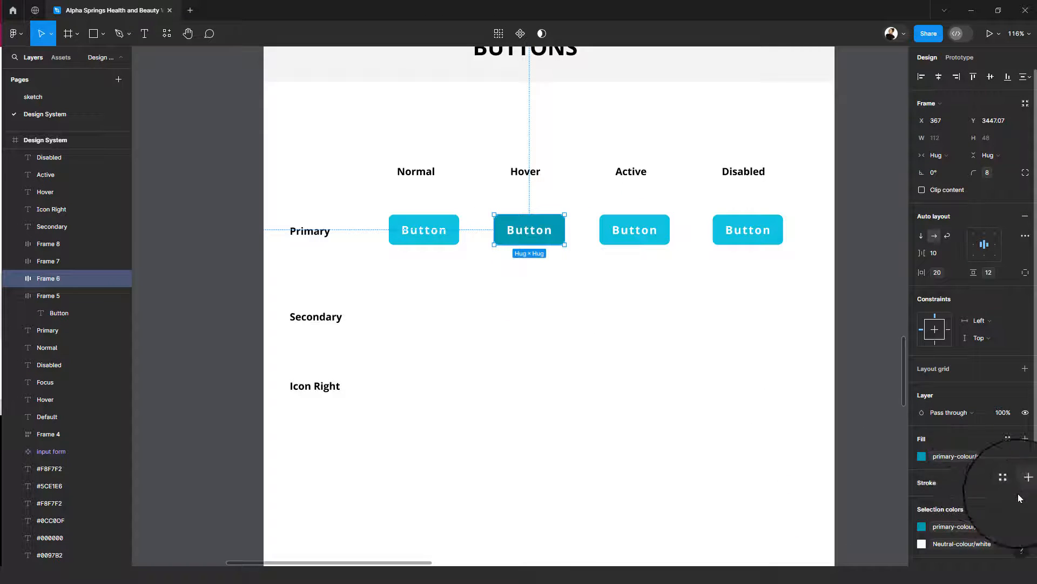
{"action": "scroll", "coordinate": [970, 492], "scroll_direction": "down", "scroll_amount": 2}
{"action": "scroll", "coordinate": [948, 215], "scroll_direction": "up", "scroll_amount": 3}
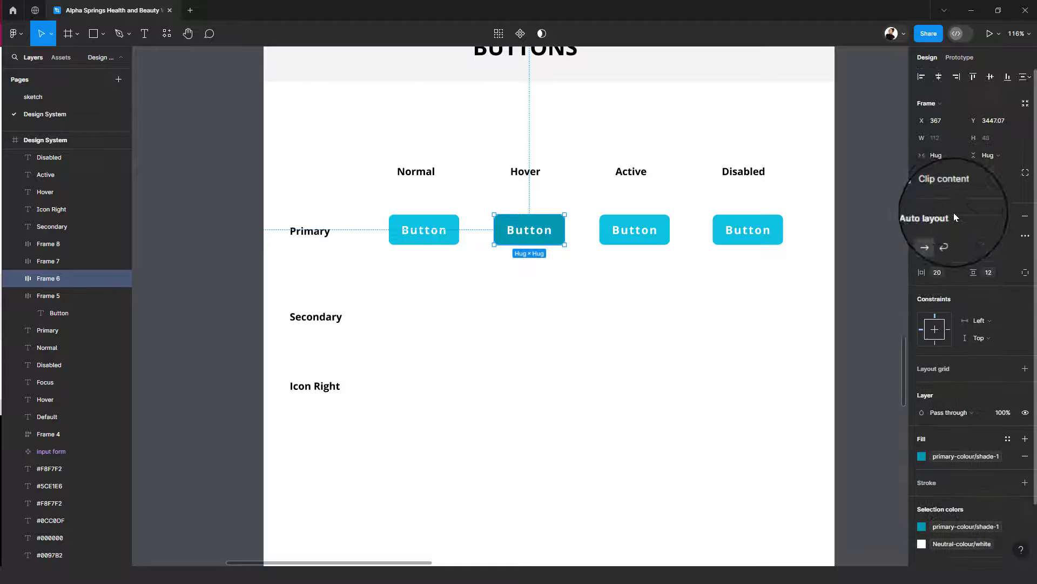
{"action": "scroll", "coordinate": [978, 358], "scroll_direction": "down", "scroll_amount": 1}
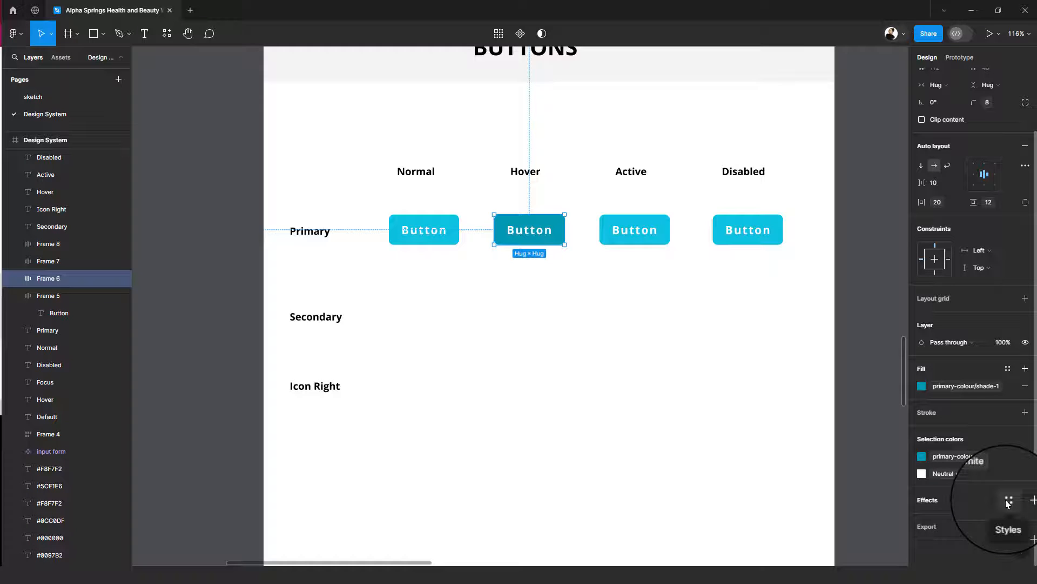
{"action": "left_click", "coordinate": [1006, 500]}
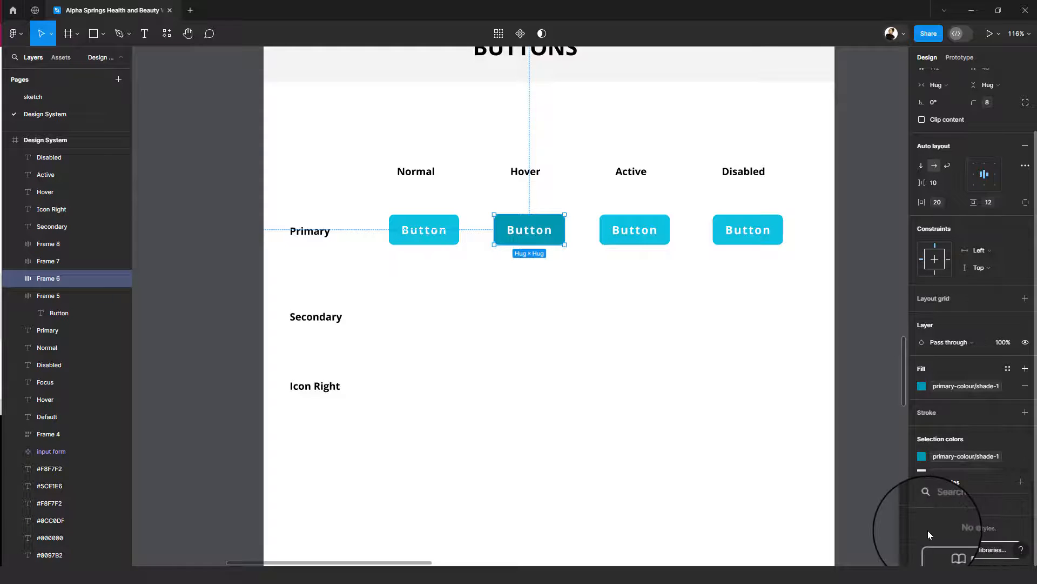
{"action": "left_click", "coordinate": [1020, 445]}
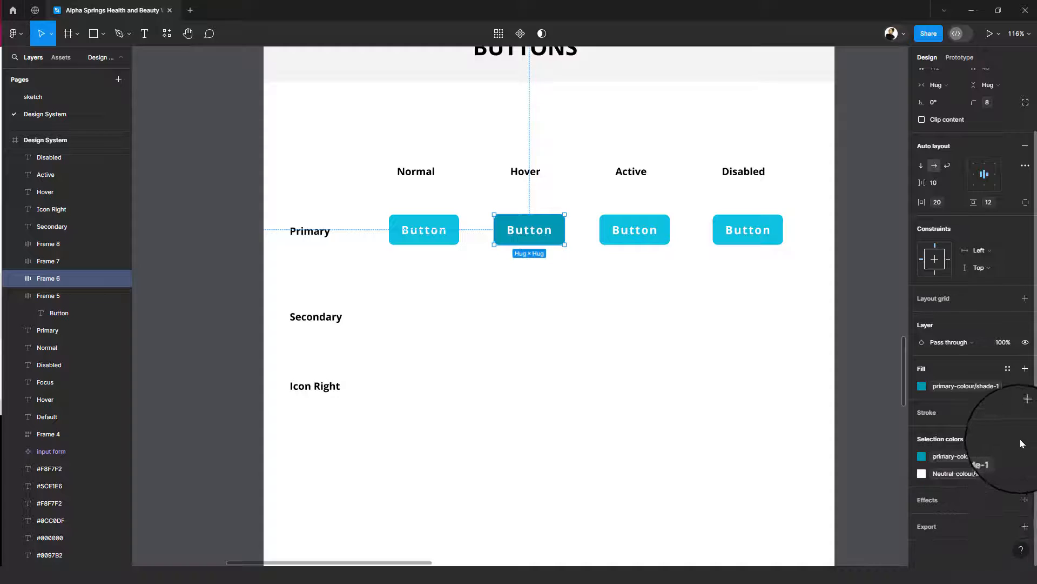
{"action": "left_click", "coordinate": [1024, 502]}
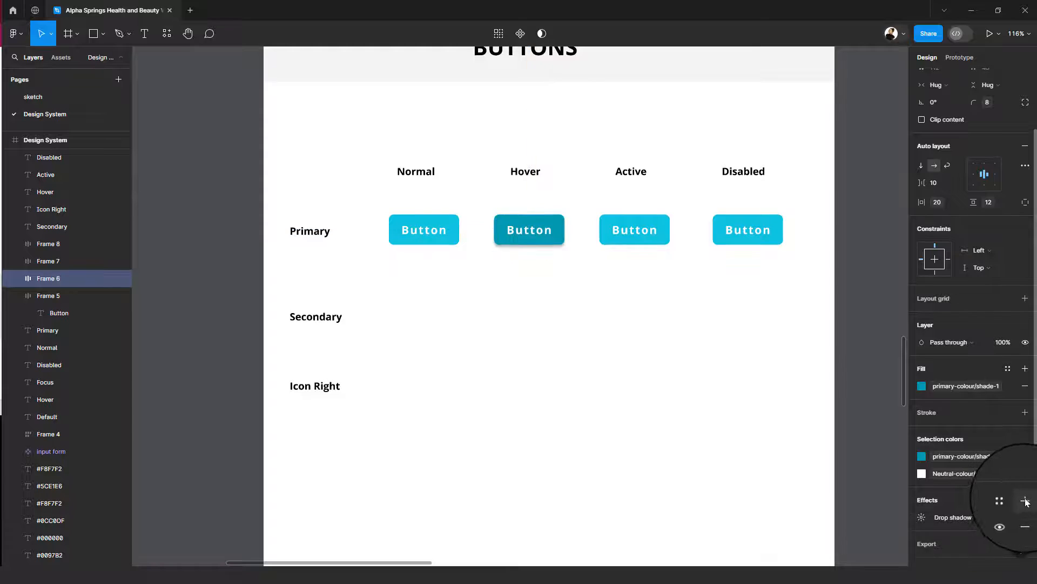
- Try Inner shadow, Layer blur and Background blur as the Hover button's effect and return it to Drop shadow
{"action": "left_click", "coordinate": [964, 517]}
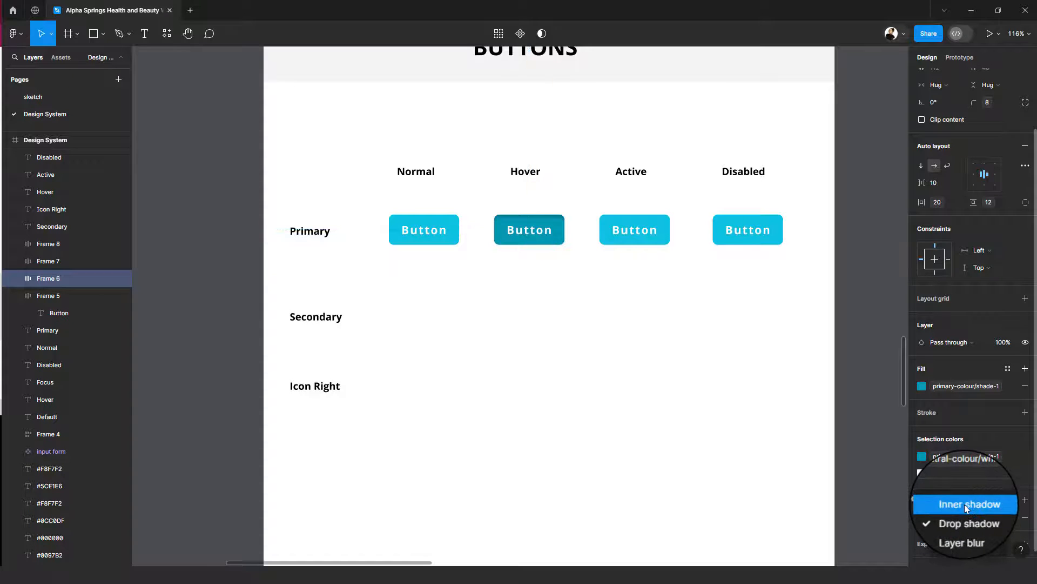
{"action": "left_click", "coordinate": [964, 504]}
{"action": "left_click", "coordinate": [962, 514]}
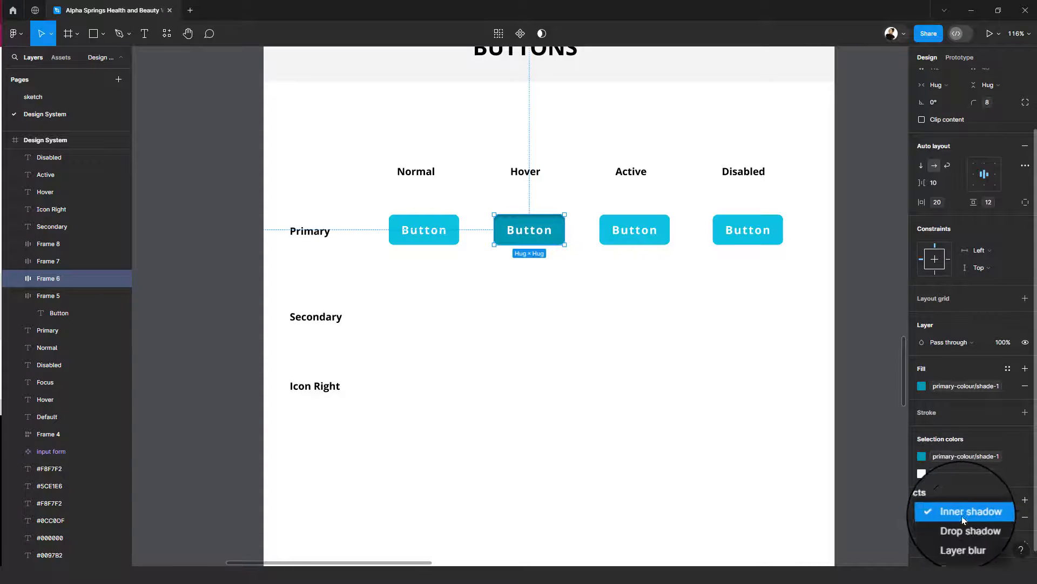
{"action": "left_click", "coordinate": [968, 540]}
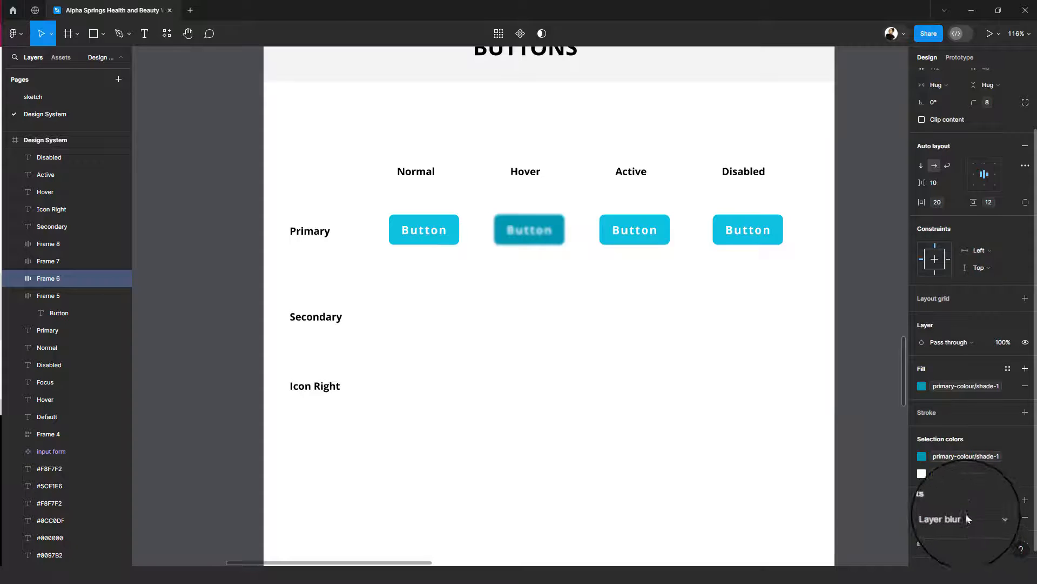
{"action": "left_click", "coordinate": [967, 518]}
{"action": "left_click", "coordinate": [968, 533]}
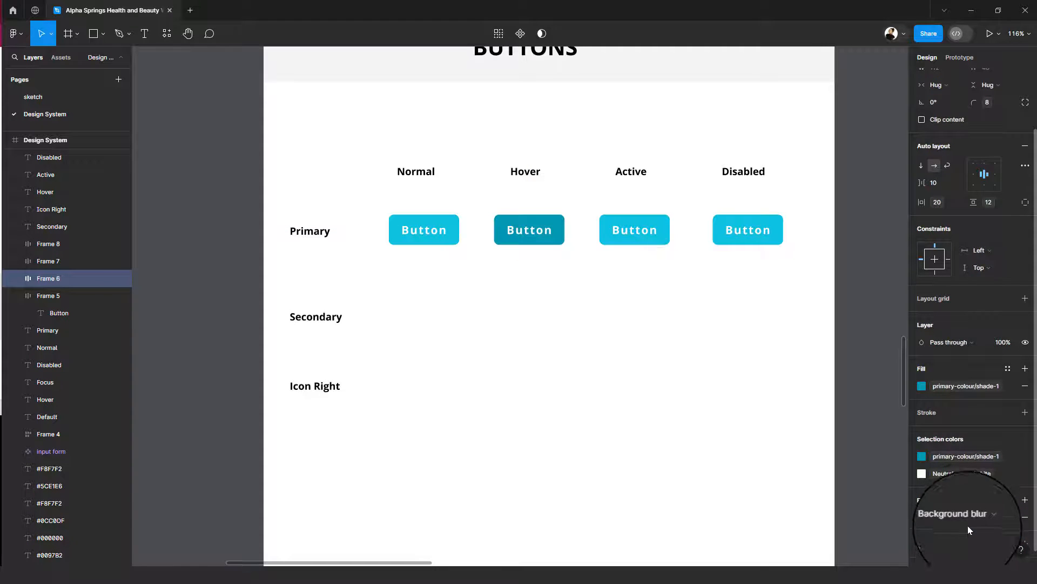
{"action": "left_click", "coordinate": [968, 517]}
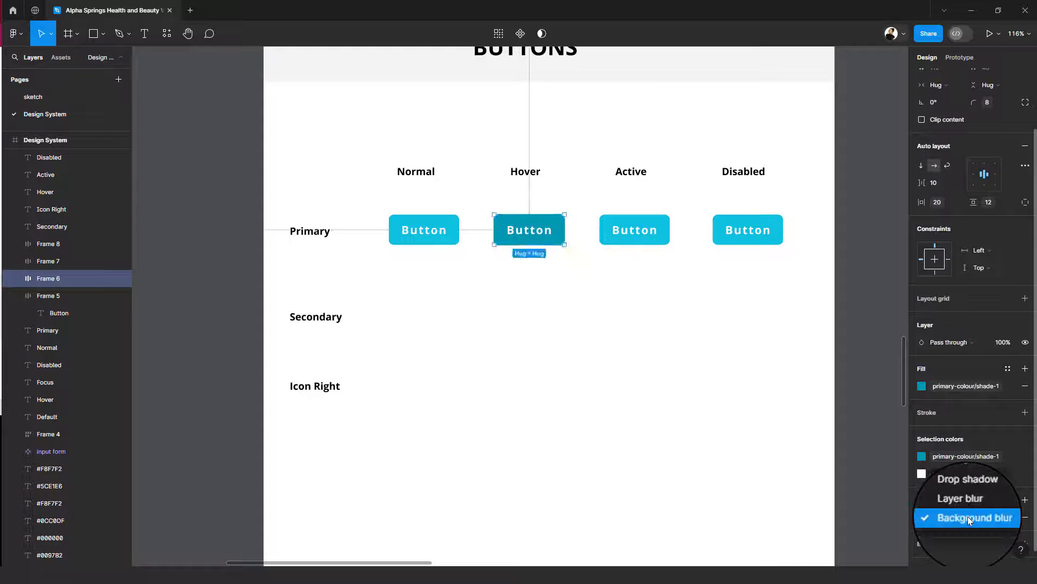
{"action": "left_click", "coordinate": [974, 491]}
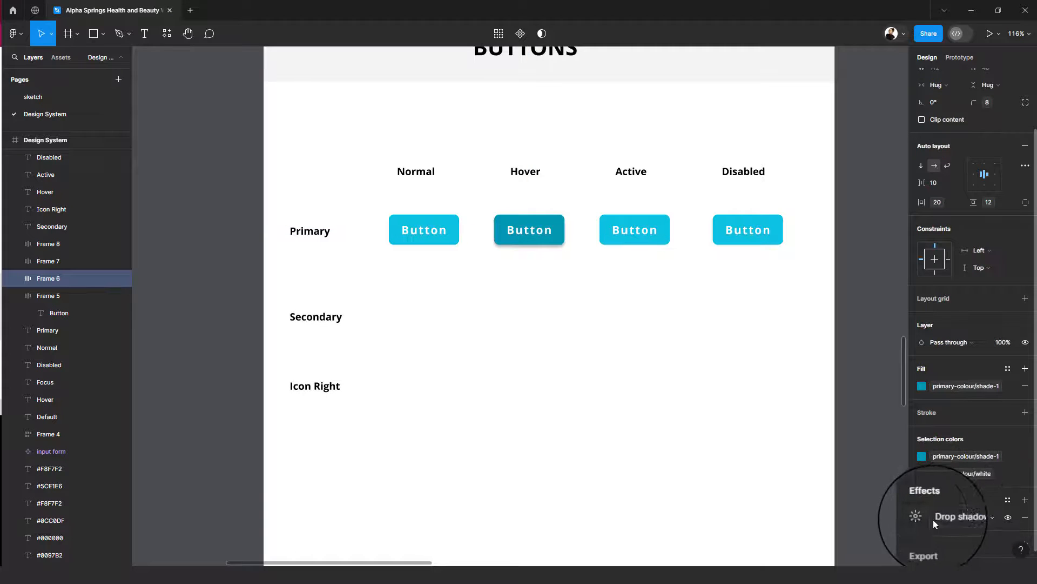
- Set the blur of the Hover button's drop shadow to 11.7
{"action": "left_click", "coordinate": [922, 518]}
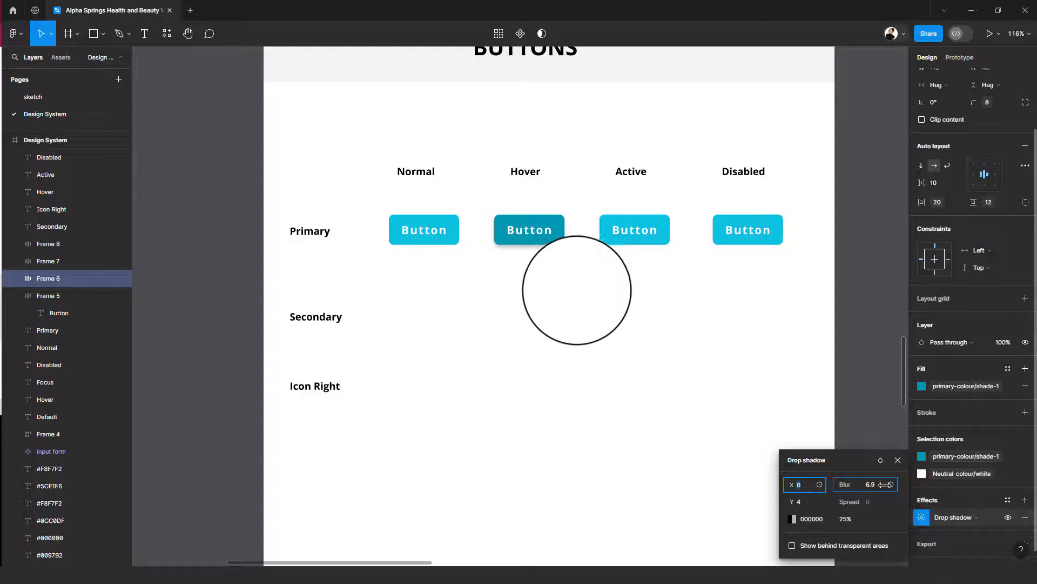
{"action": "left_click_drag", "start_coordinate": [852, 485], "coordinate": [935, 482]}
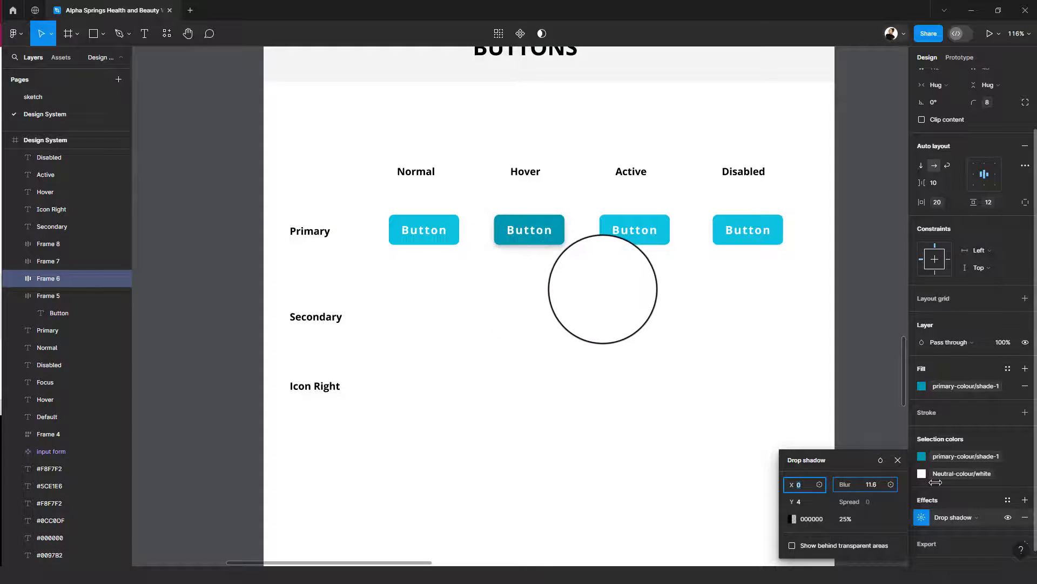
- Try the red colour CA2424, a shifted Y offset and an X offset of 14 on the Hover button's drop shadow
{"action": "left_click", "coordinate": [794, 520]}
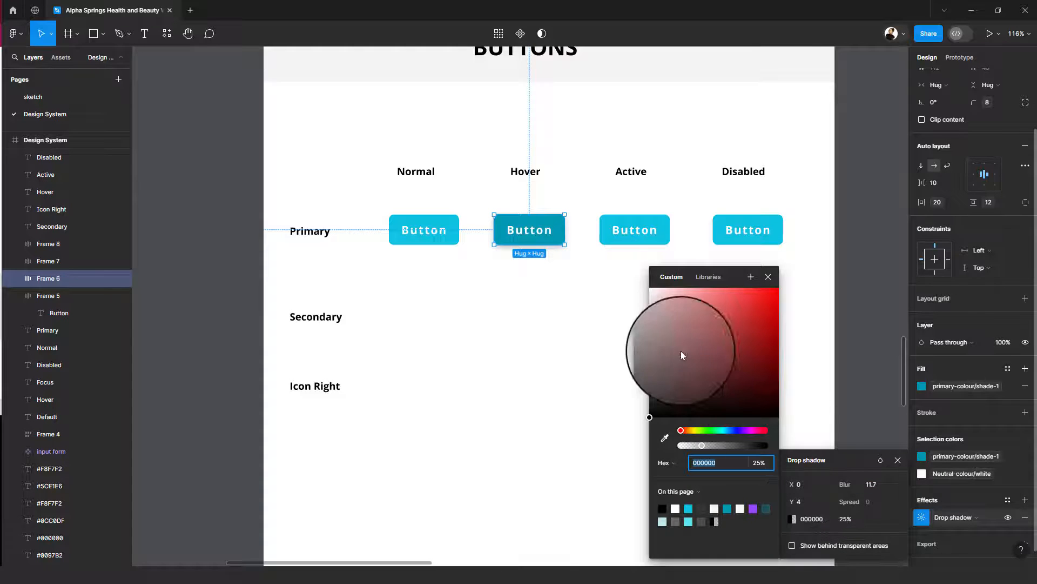
{"action": "left_click", "coordinate": [663, 402]}
{"action": "left_click_drag", "start_coordinate": [674, 377], "coordinate": [756, 314]}
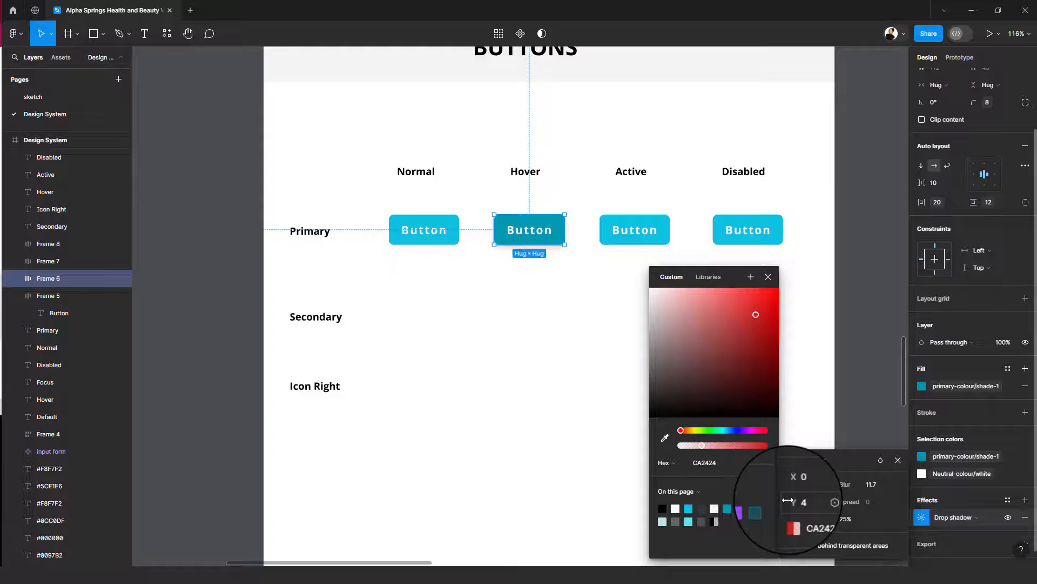
{"action": "left_click_drag", "start_coordinate": [788, 501], "coordinate": [805, 501]}
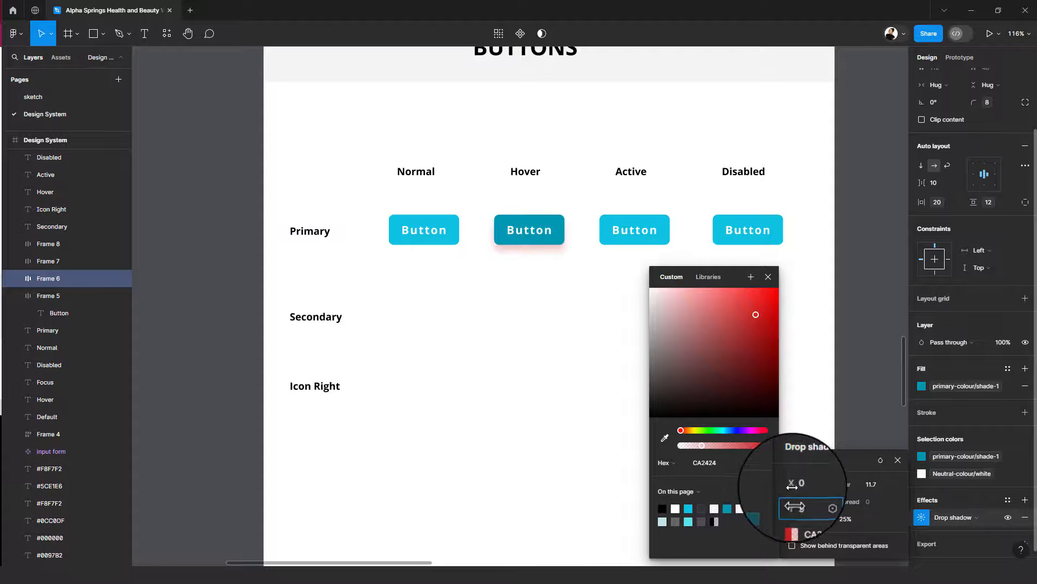
{"action": "left_click_drag", "start_coordinate": [792, 485], "coordinate": [800, 486]}
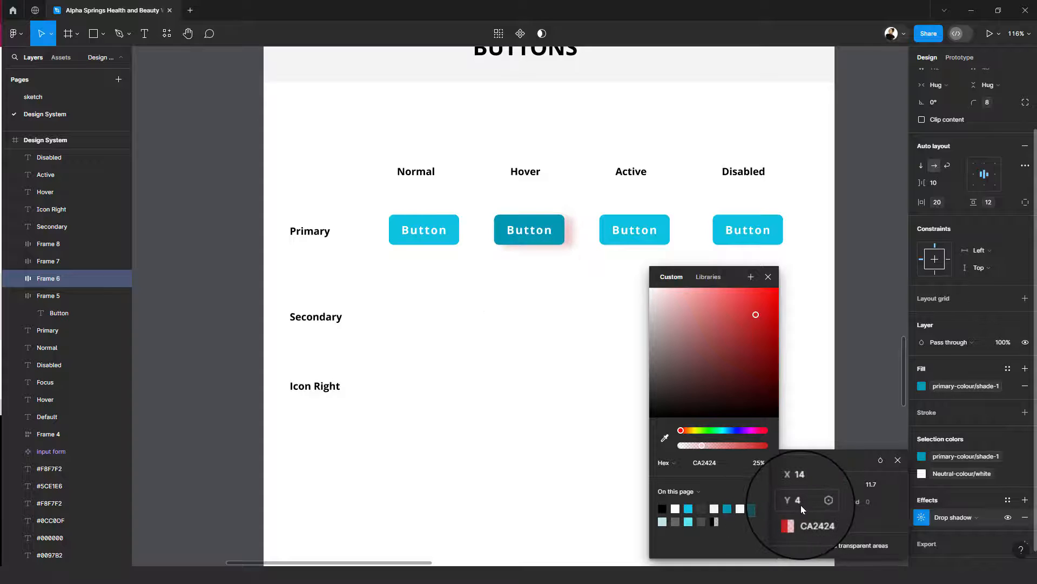
- Set the Hover button's drop shadow offsets to X 0 and Y 0, and its colour to 0097B2 at 42% opacity
{"action": "left_click", "coordinate": [801, 504]}
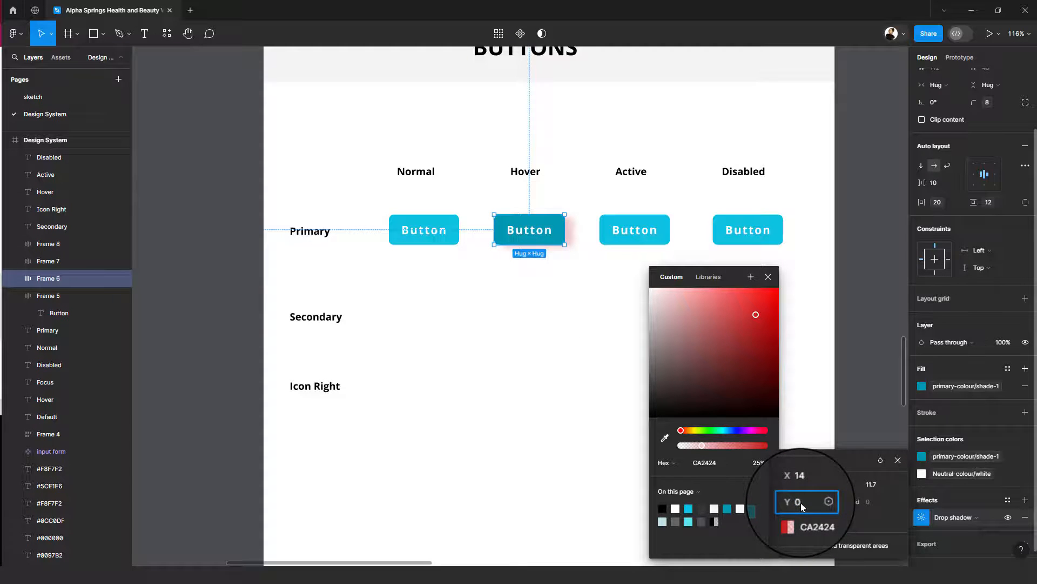
{"action": "left_click", "coordinate": [802, 485]}
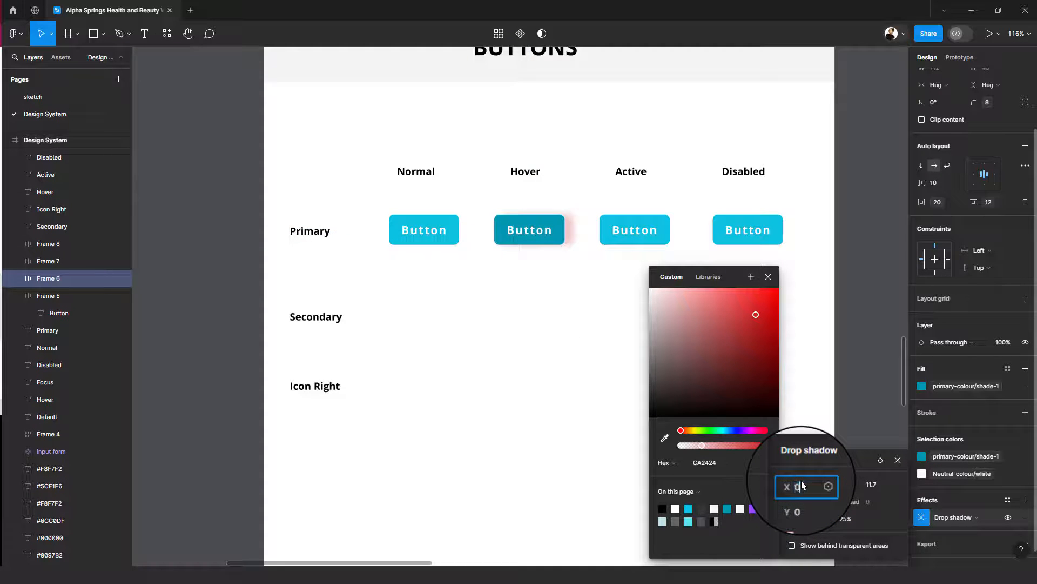
{"action": "left_click", "coordinate": [792, 519]}
{"action": "left_click", "coordinate": [793, 520]}
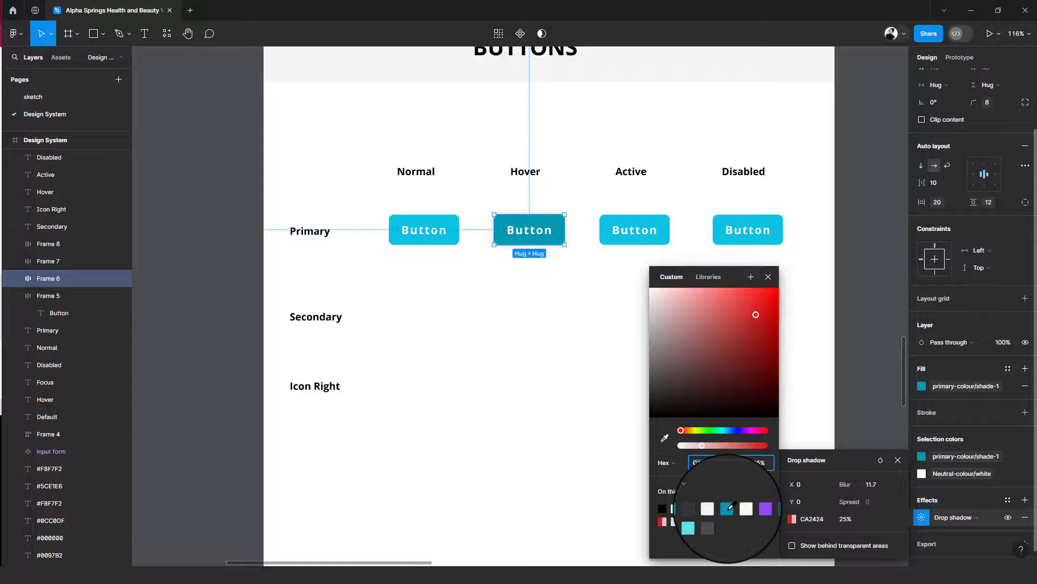
{"action": "left_click", "coordinate": [730, 508]}
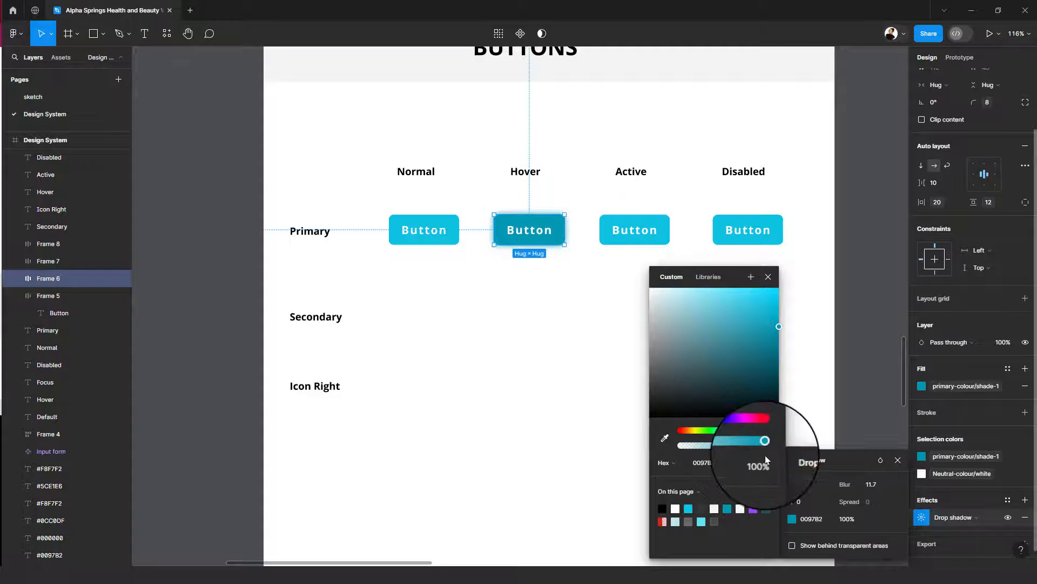
{"action": "left_click_drag", "start_coordinate": [765, 444], "coordinate": [717, 444]}
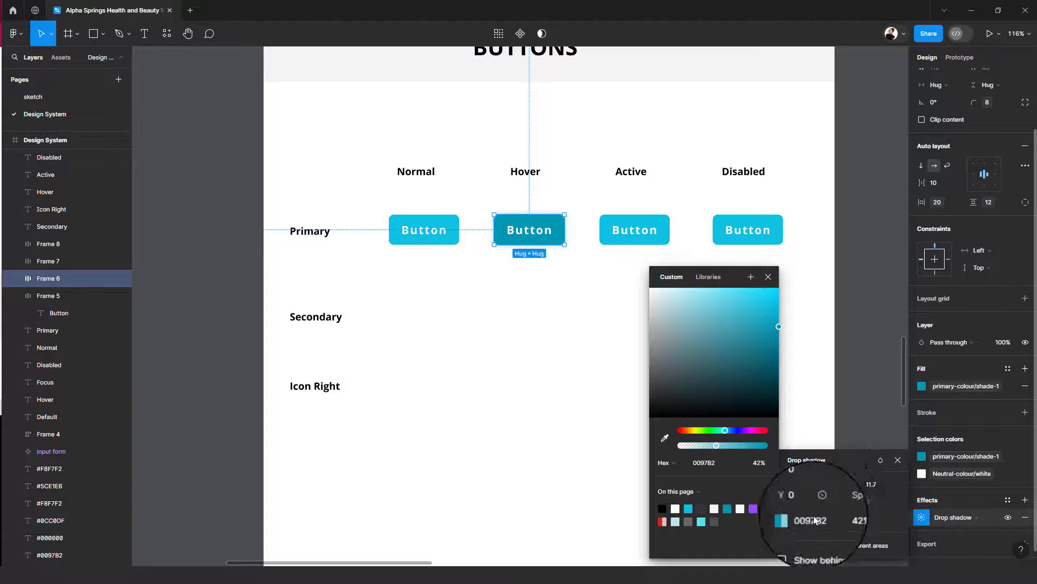
{"action": "left_click", "coordinate": [849, 519]}
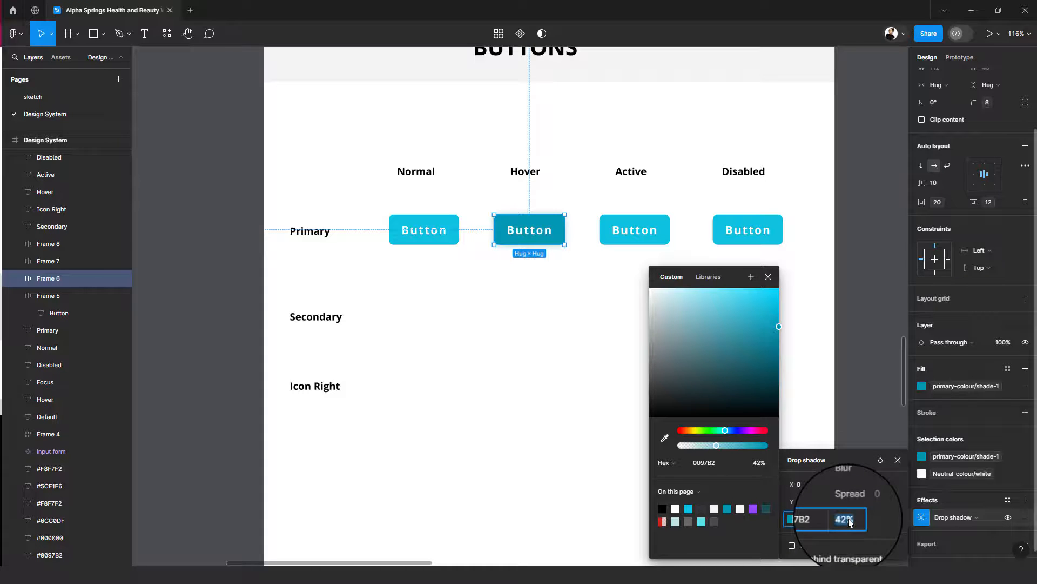
- Save the Hover button's drop shadow as a new effect style named drop-shadow-1
{"action": "left_click", "coordinate": [1007, 500]}
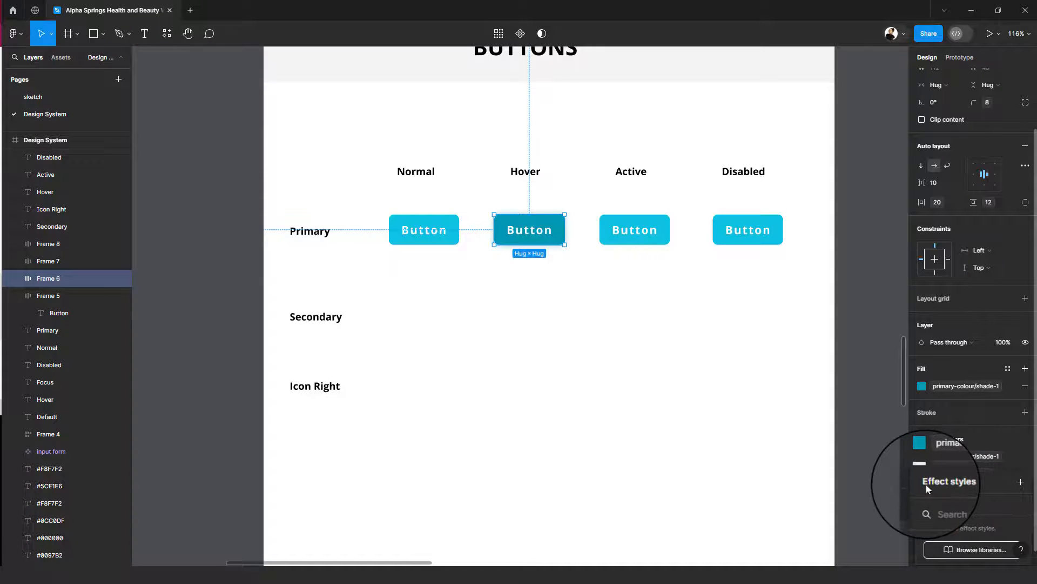
{"action": "left_click", "coordinate": [1021, 485]}
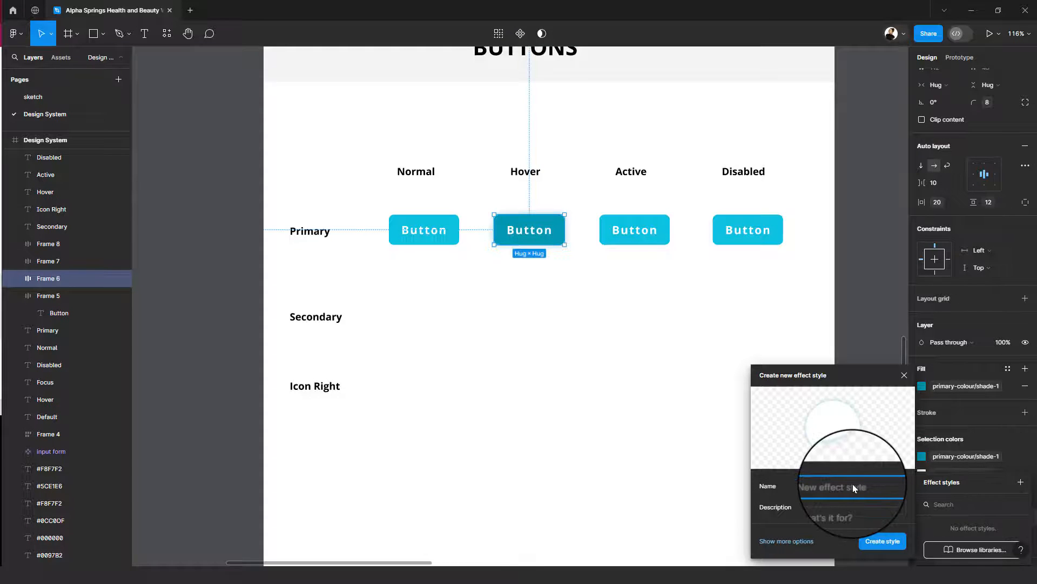
{"action": "type", "text": "drop-shadow-1"}
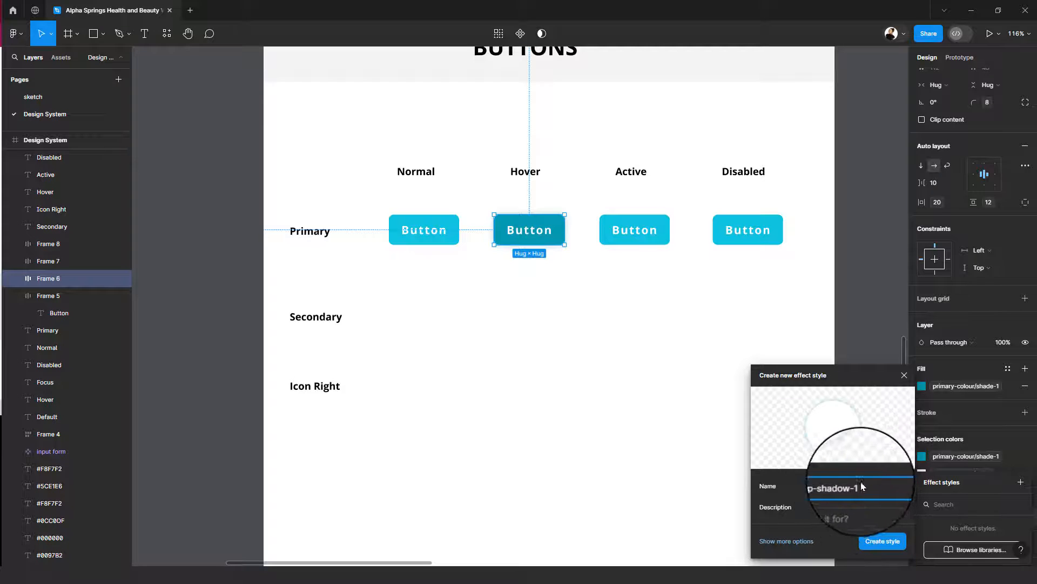
{"action": "left_click", "coordinate": [878, 543]}
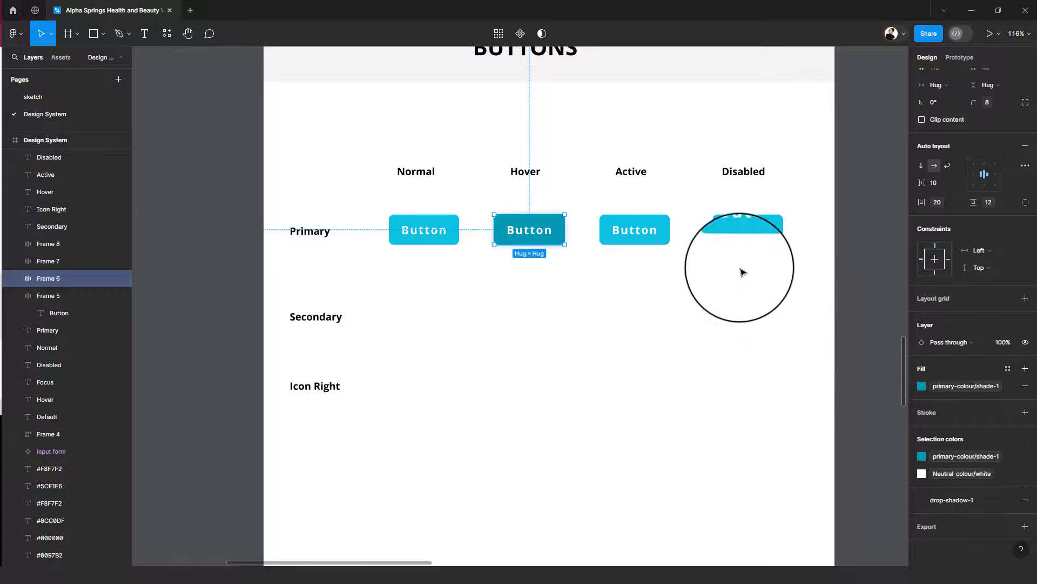
- Change the fill of the primary button under Active to primary-colour/shade-3
{"action": "left_click", "coordinate": [647, 222]}
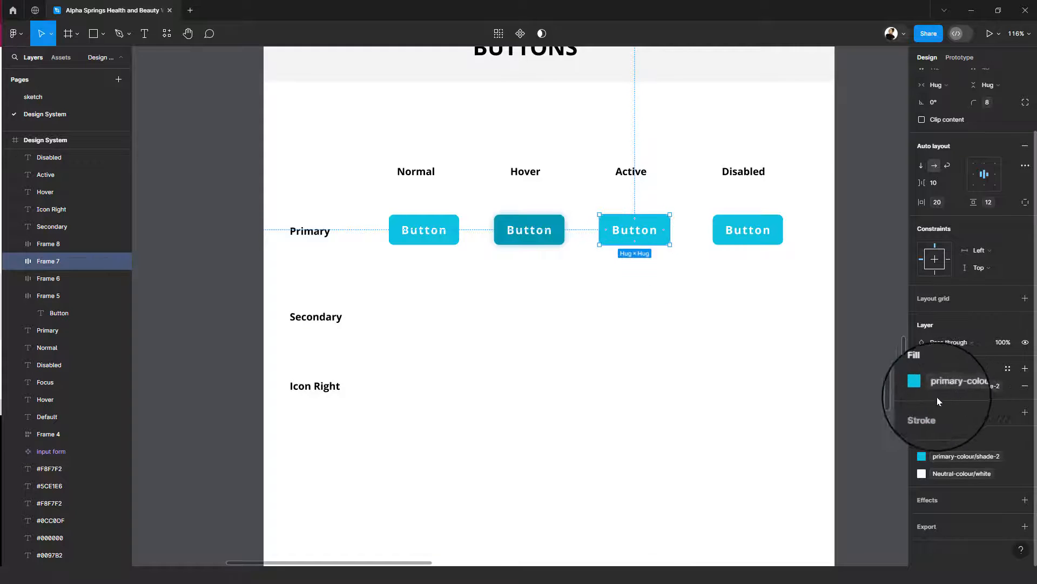
{"action": "left_click", "coordinate": [950, 385]}
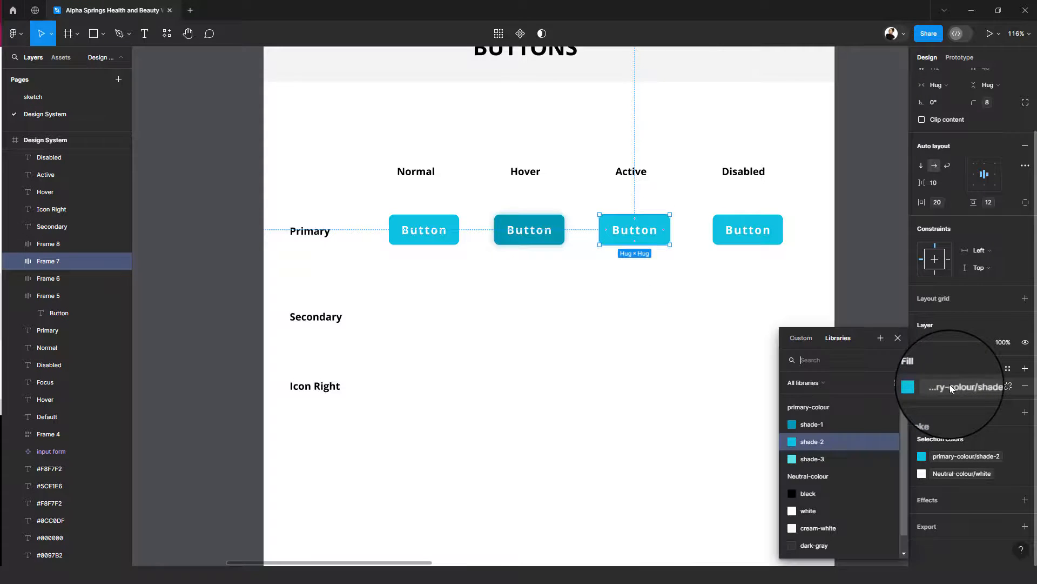
{"action": "left_click", "coordinate": [825, 460]}
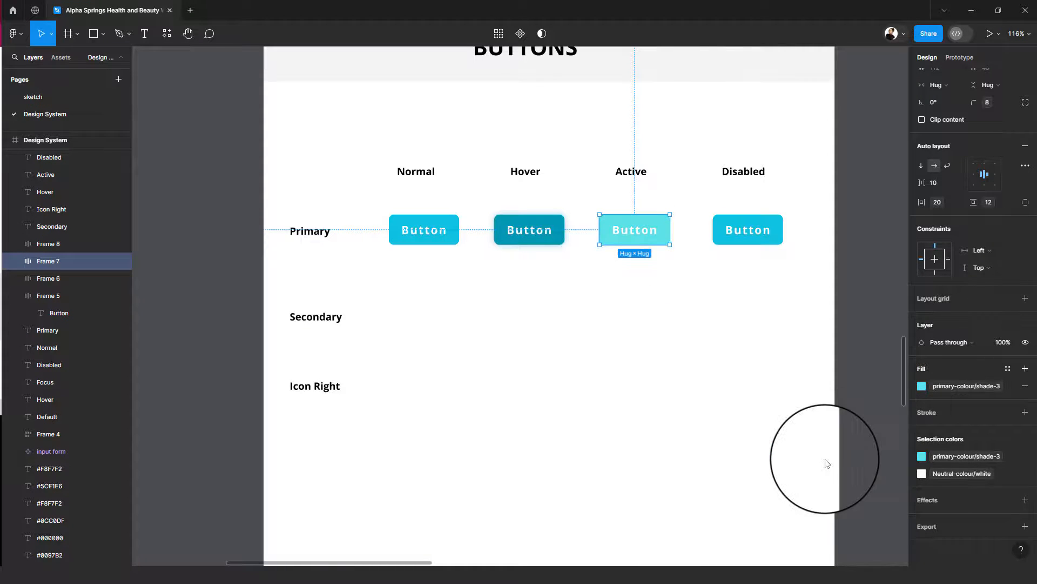
{"action": "left_click", "coordinate": [659, 276]}
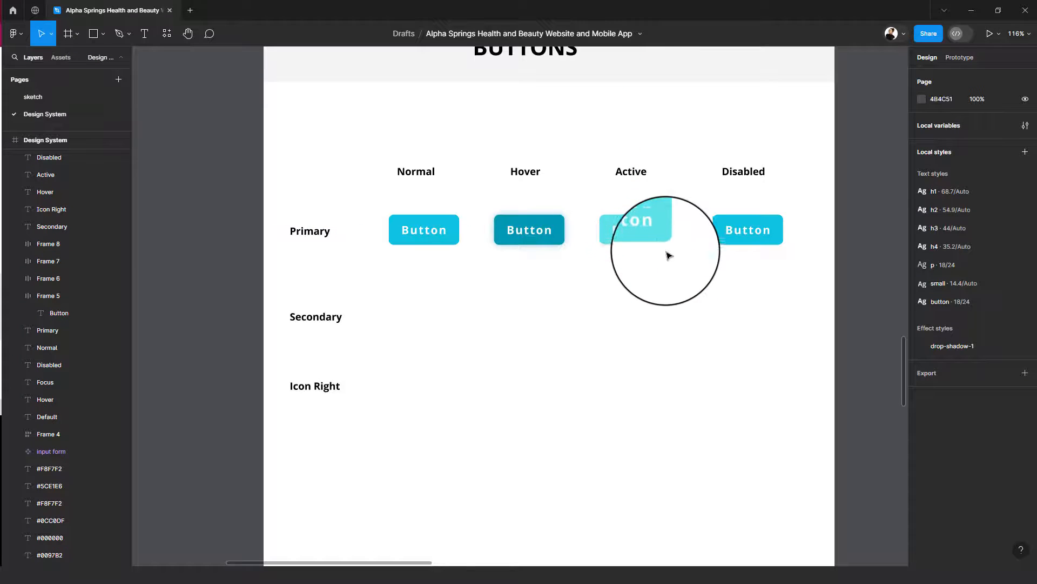
- Change the fill of the primary button under Disabled to Neutral-colour/light-grey
{"action": "left_click", "coordinate": [734, 232]}
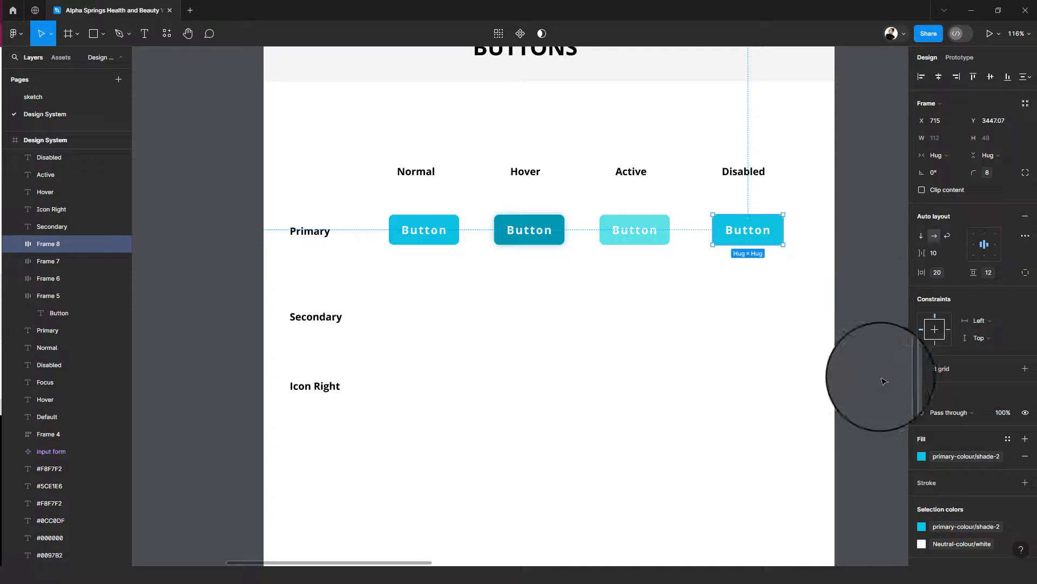
{"action": "left_click", "coordinate": [1009, 440]}
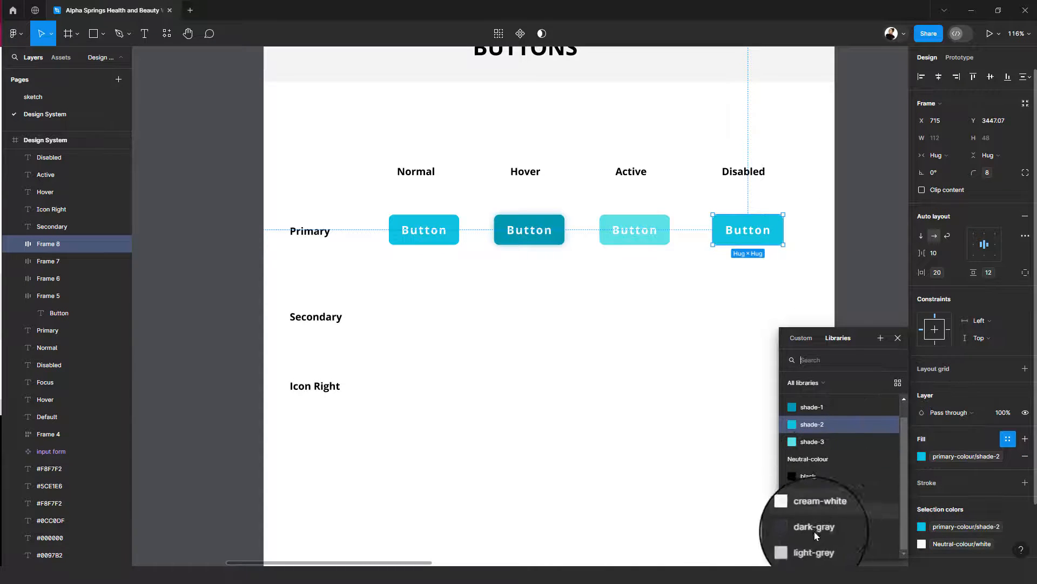
{"action": "left_click", "coordinate": [809, 547]}
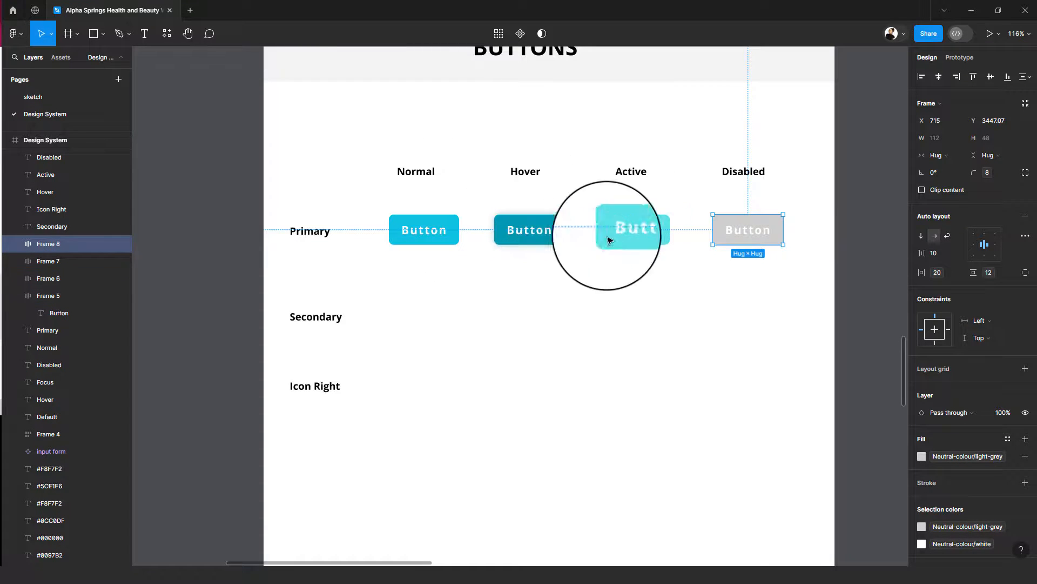
{"action": "left_click", "coordinate": [816, 231]}
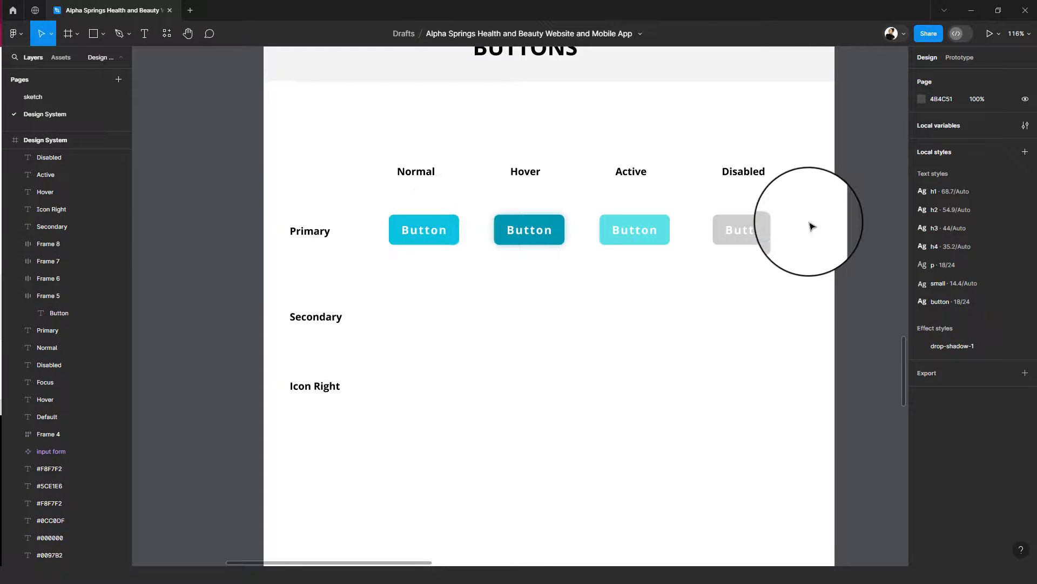
- Duplicate the four primary buttons into the Secondary row, aligned under the same state columns
{"action": "left_click_drag", "start_coordinate": [809, 222], "coordinate": [550, 250]}
{"action": "left_click_drag", "start_coordinate": [423, 252], "coordinate": [406, 250]}
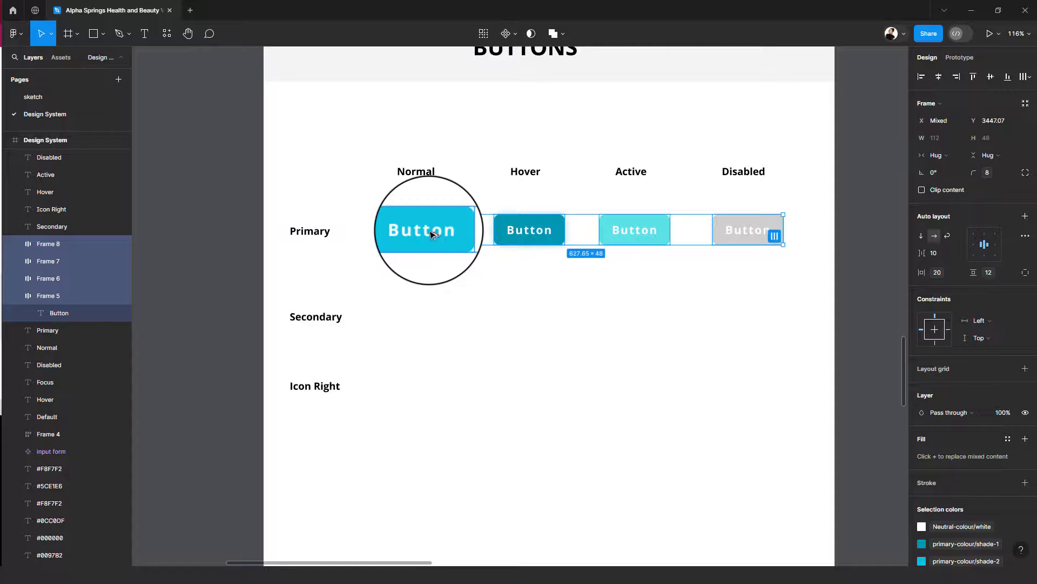
{"action": "left_click_drag", "start_coordinate": [433, 233], "coordinate": [428, 324]}
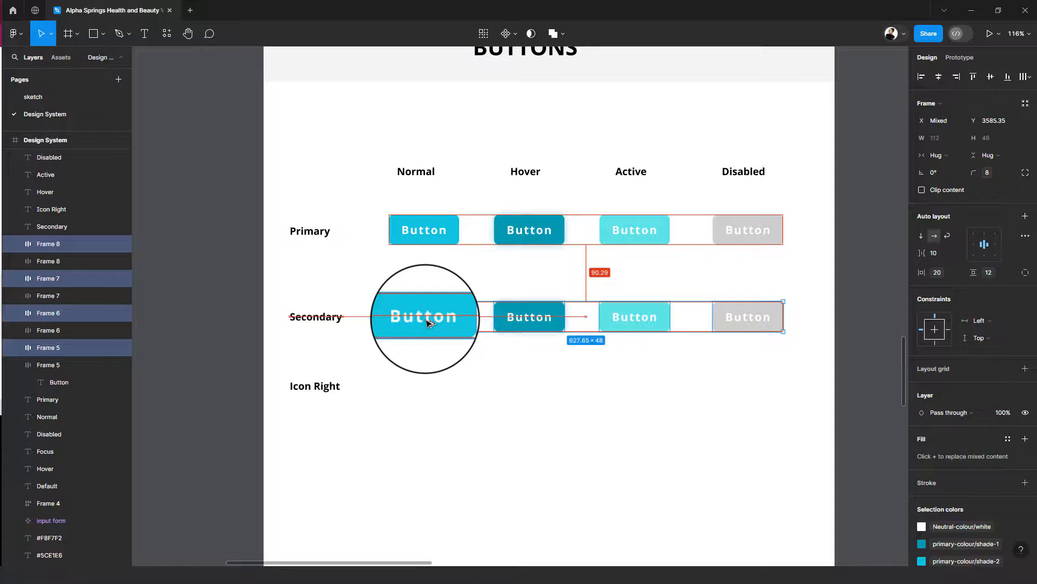
{"action": "left_click", "coordinate": [605, 206]}
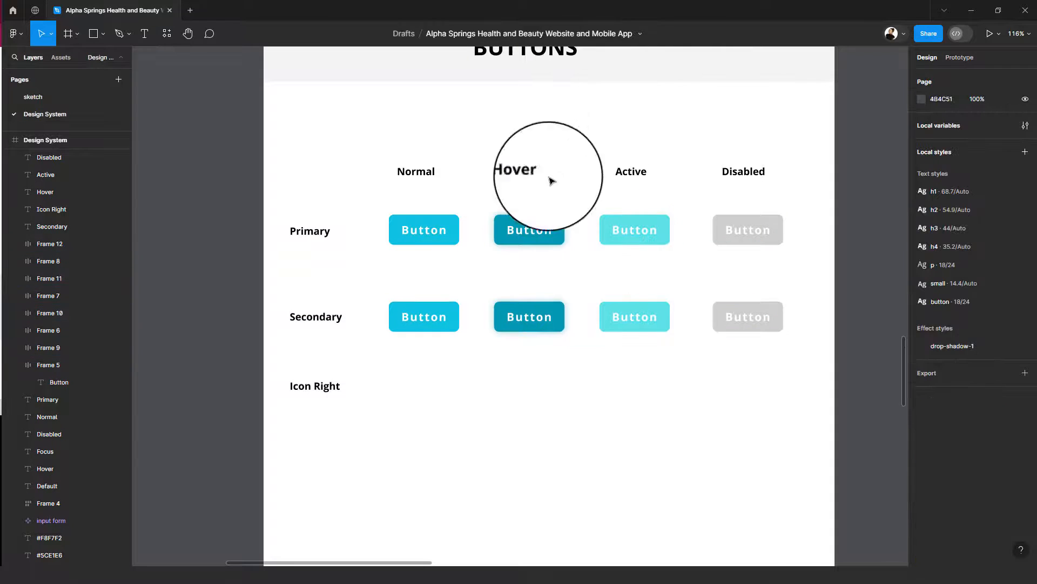
- Add an inside stroke of 2 in primary-colour/shade-2 to the secondary button under Normal
{"action": "left_click", "coordinate": [410, 318]}
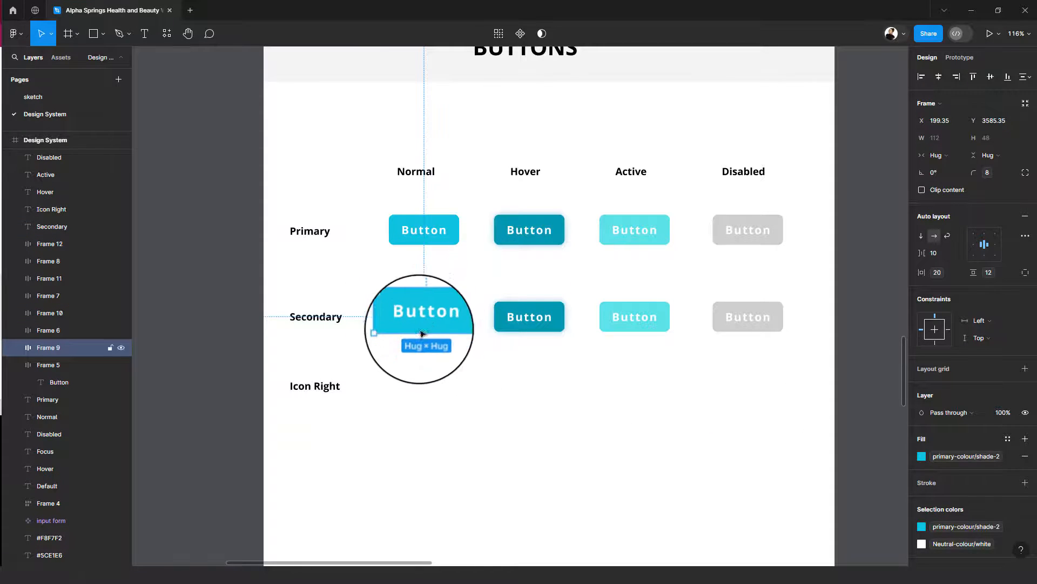
{"action": "scroll", "coordinate": [982, 485], "scroll_direction": "down", "scroll_amount": 3}
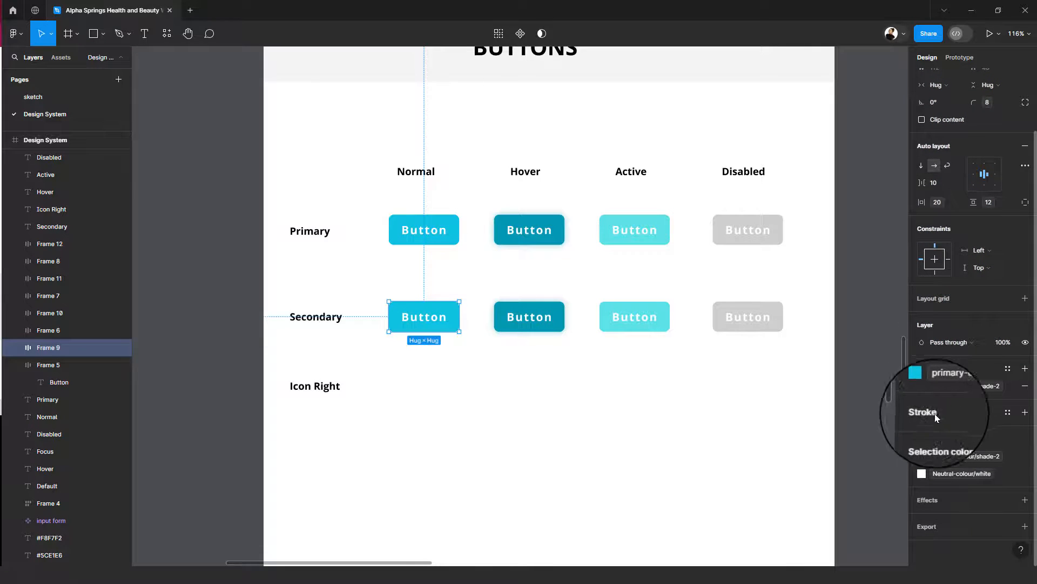
{"action": "left_click", "coordinate": [1025, 412]}
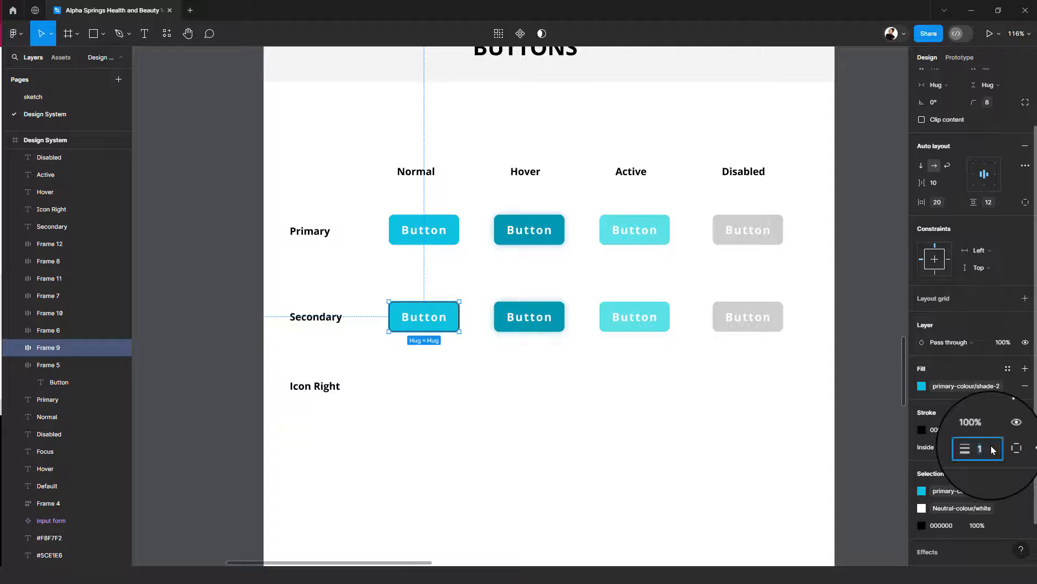
{"action": "key", "text": "Tab"}
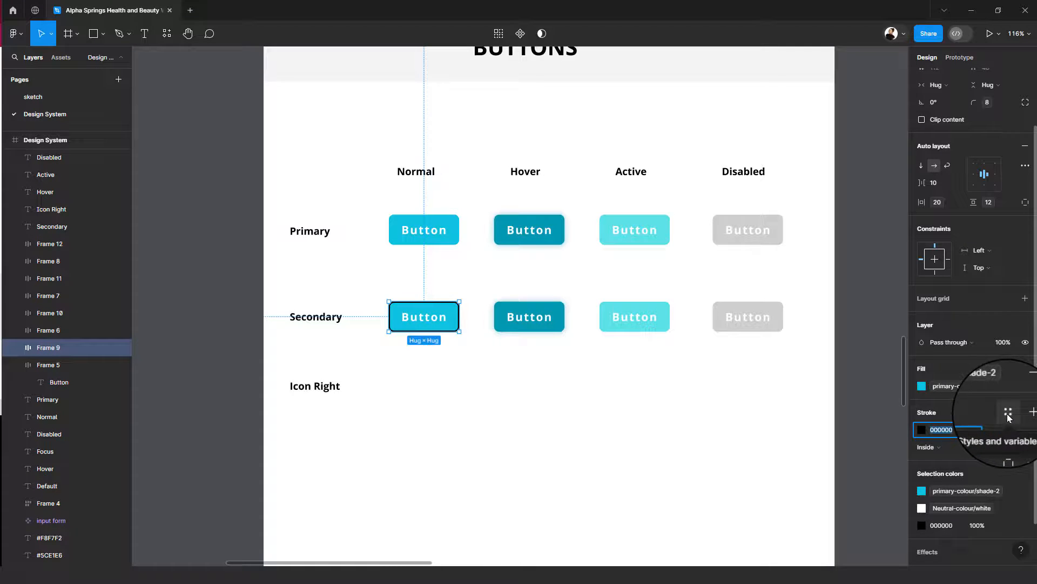
{"action": "left_click", "coordinate": [922, 429]}
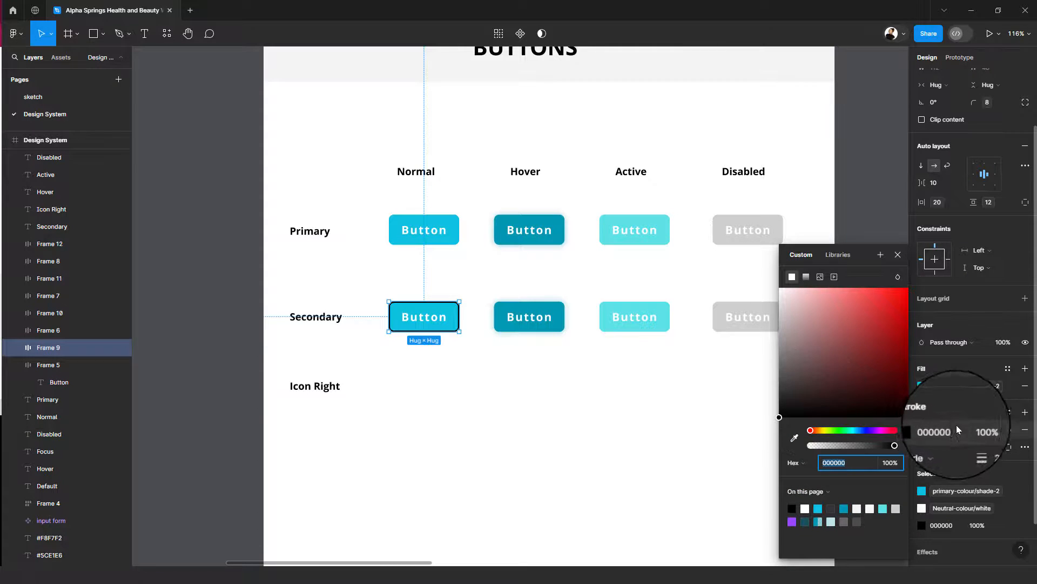
{"action": "left_click", "coordinate": [1008, 413]}
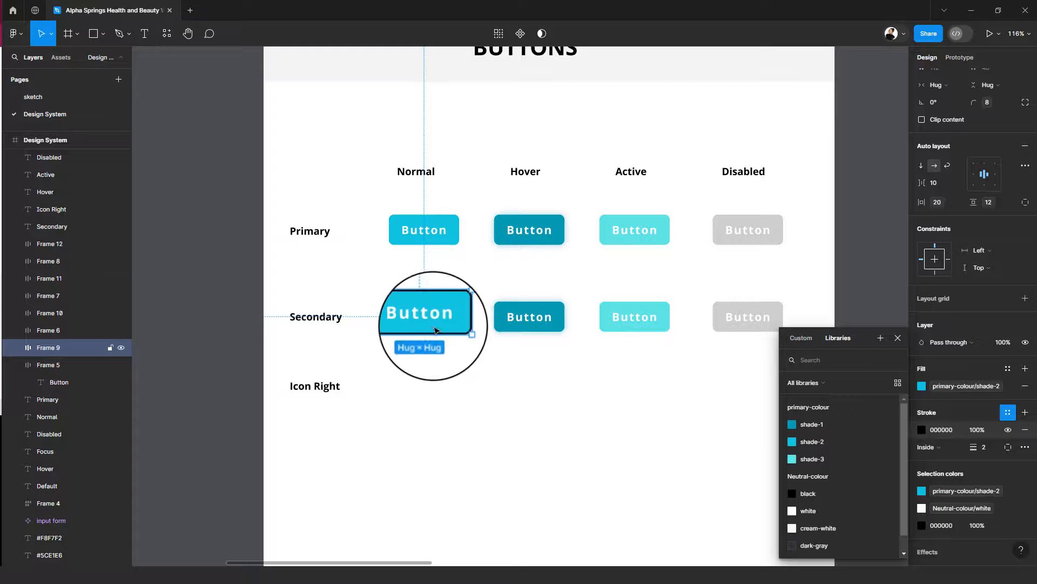
{"action": "left_click", "coordinate": [835, 442]}
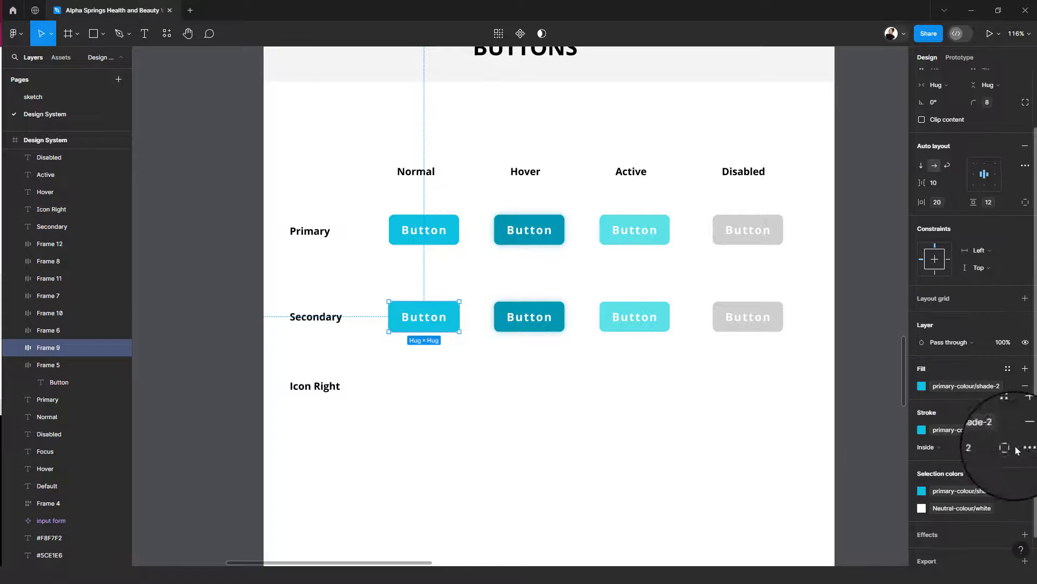
- Set the Normal secondary button's fill to Neutral-colour/white and its label text to primary-colour/shade-2
{"action": "left_click", "coordinate": [1007, 368]}
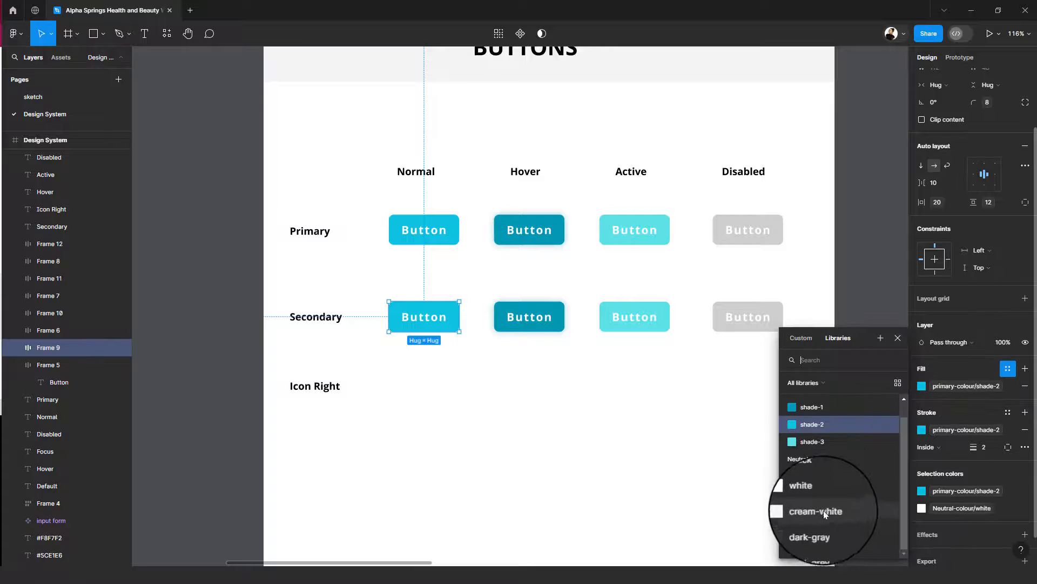
{"action": "left_click", "coordinate": [819, 491]}
{"action": "double_click", "coordinate": [417, 319]}
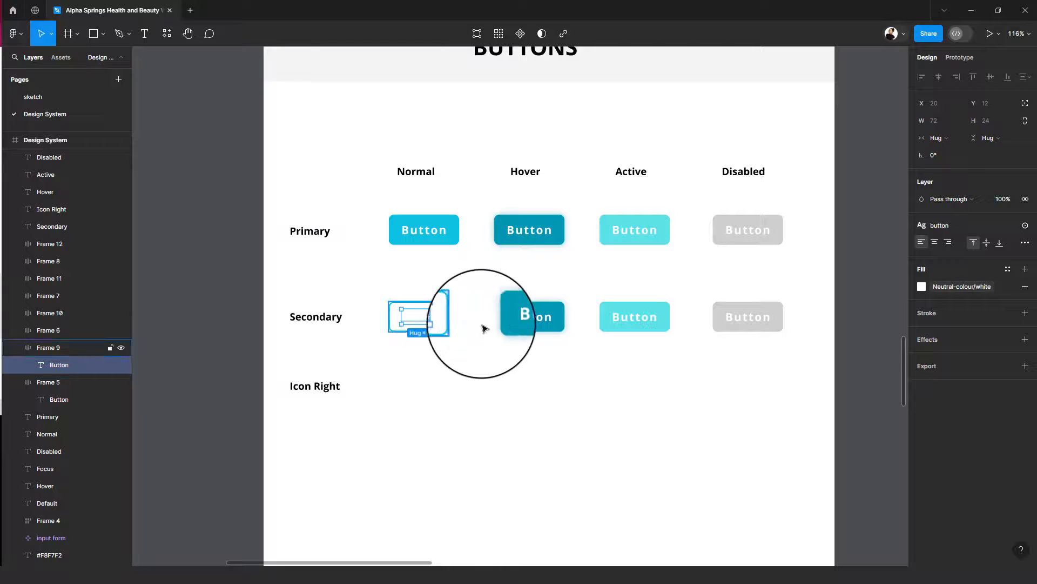
{"action": "double_click", "coordinate": [540, 320]}
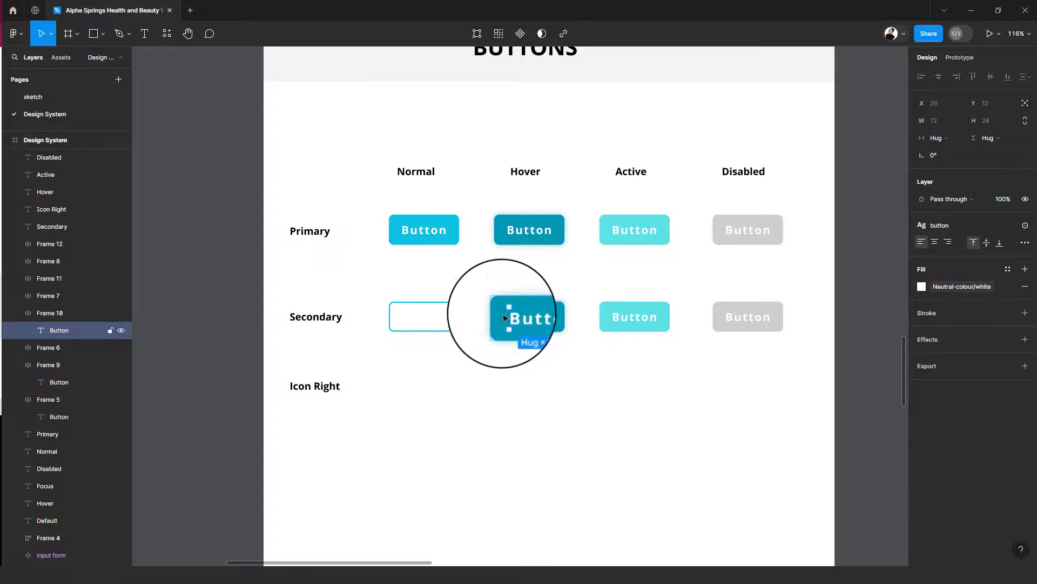
{"action": "double_click", "coordinate": [418, 322]}
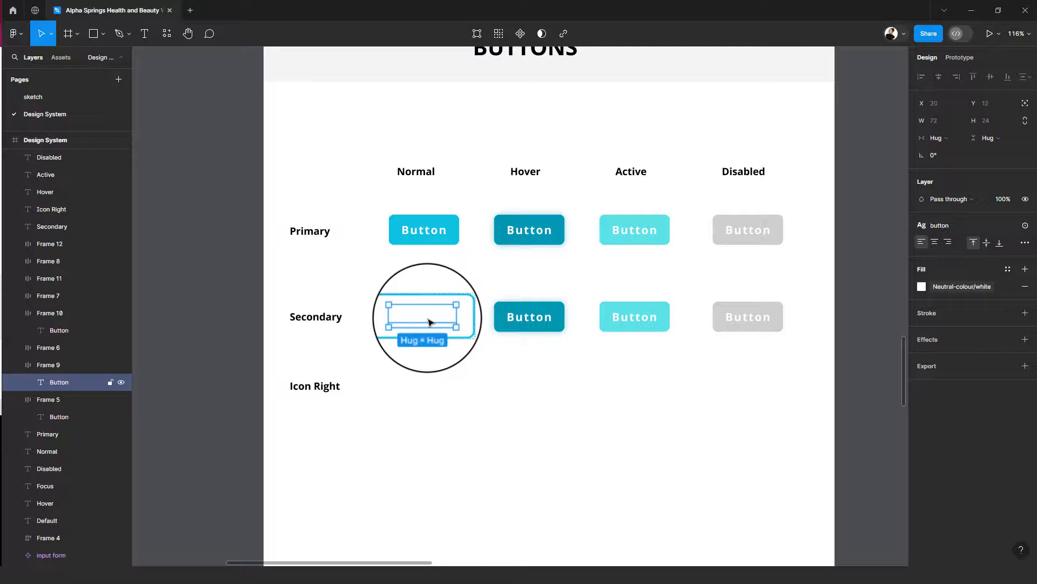
{"action": "left_click", "coordinate": [922, 286]}
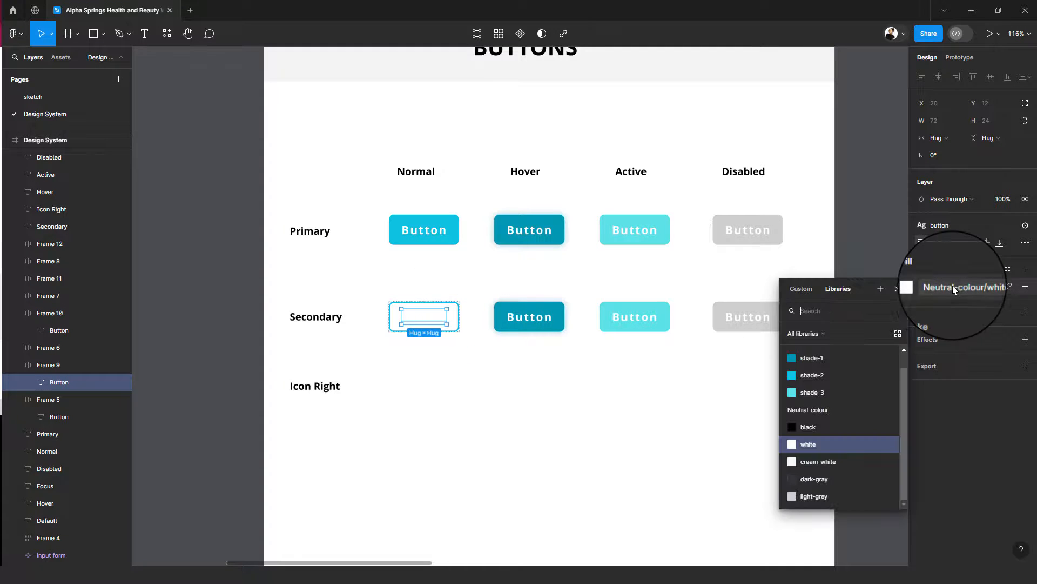
{"action": "left_click", "coordinate": [841, 377]}
{"action": "left_click", "coordinate": [449, 359]}
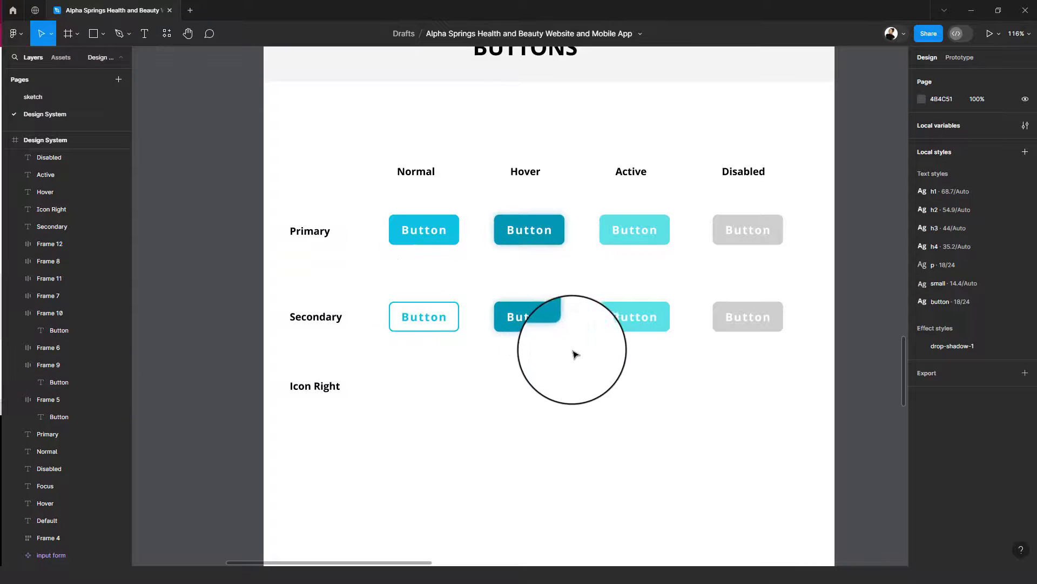
- Change the fill of the secondary button under Hover to primary-colour/shade-2
{"action": "left_click", "coordinate": [549, 317]}
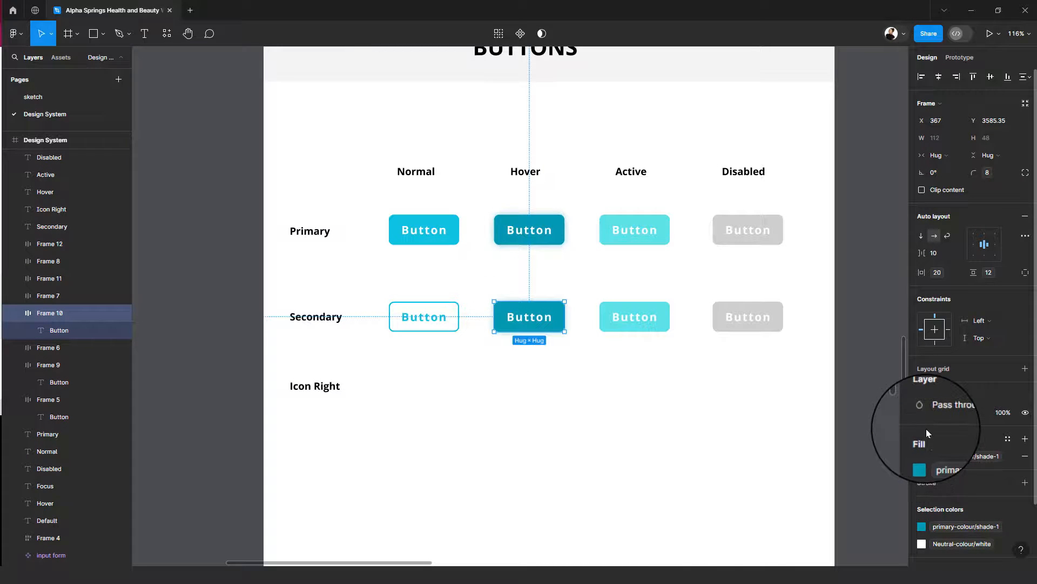
{"action": "left_click", "coordinate": [954, 457]}
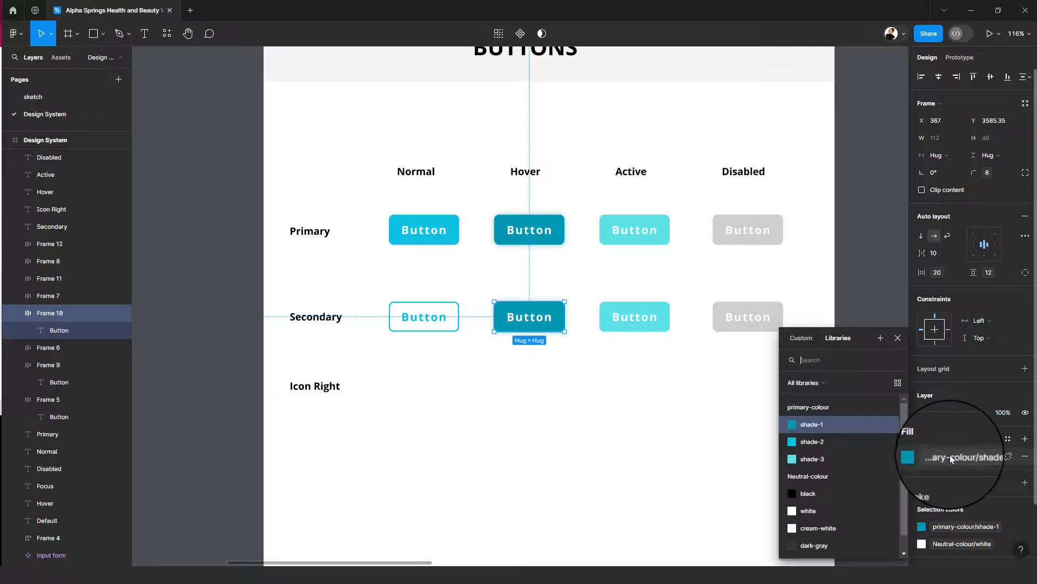
{"action": "left_click", "coordinate": [828, 441]}
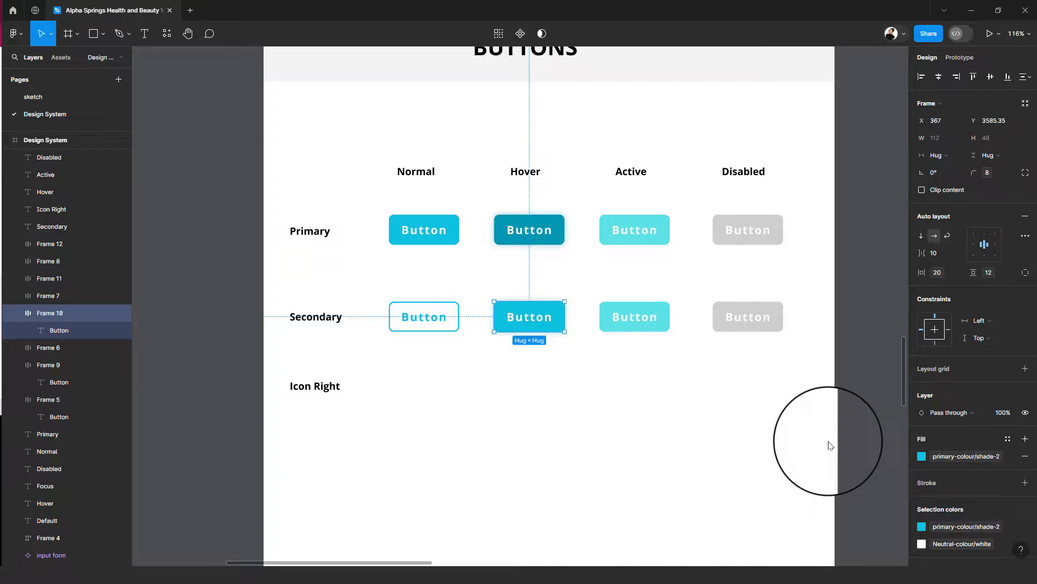
- Add an inside stroke of 2 in primary-colour/shade-2 to the secondary button under Active
{"action": "left_click", "coordinate": [653, 323]}
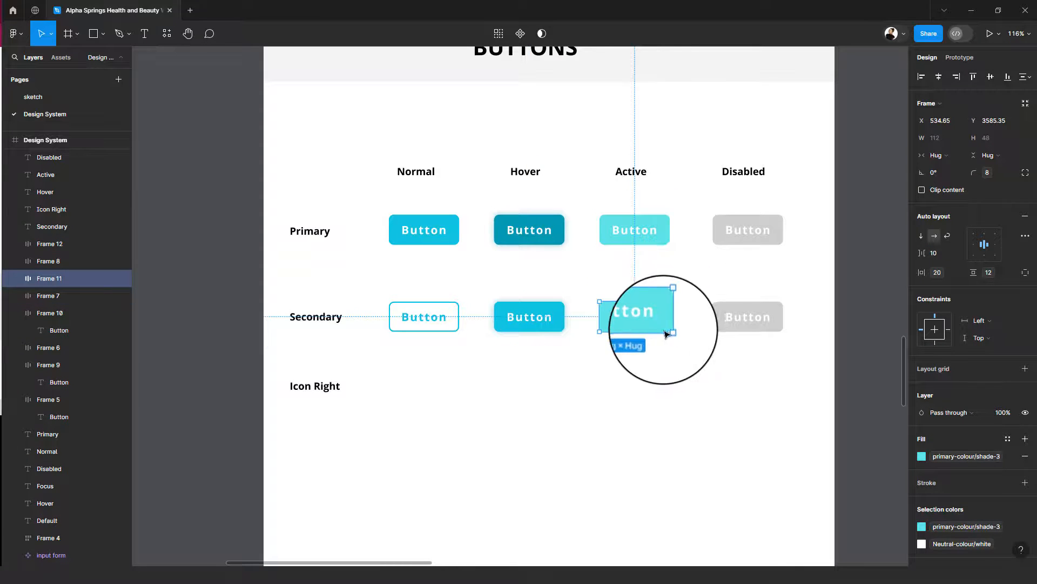
{"action": "left_click", "coordinate": [948, 456]}
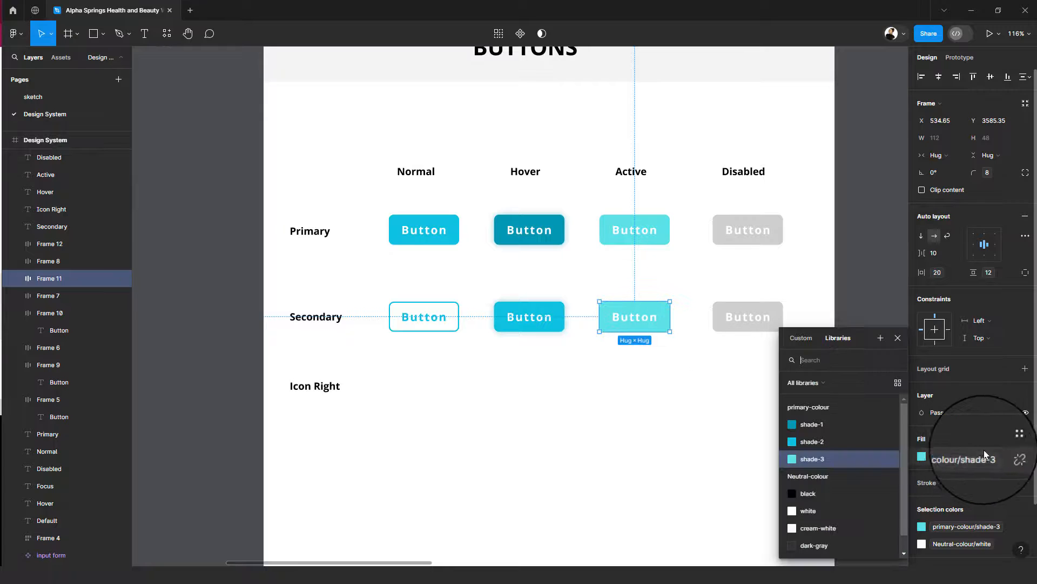
{"action": "left_click", "coordinate": [1023, 484]}
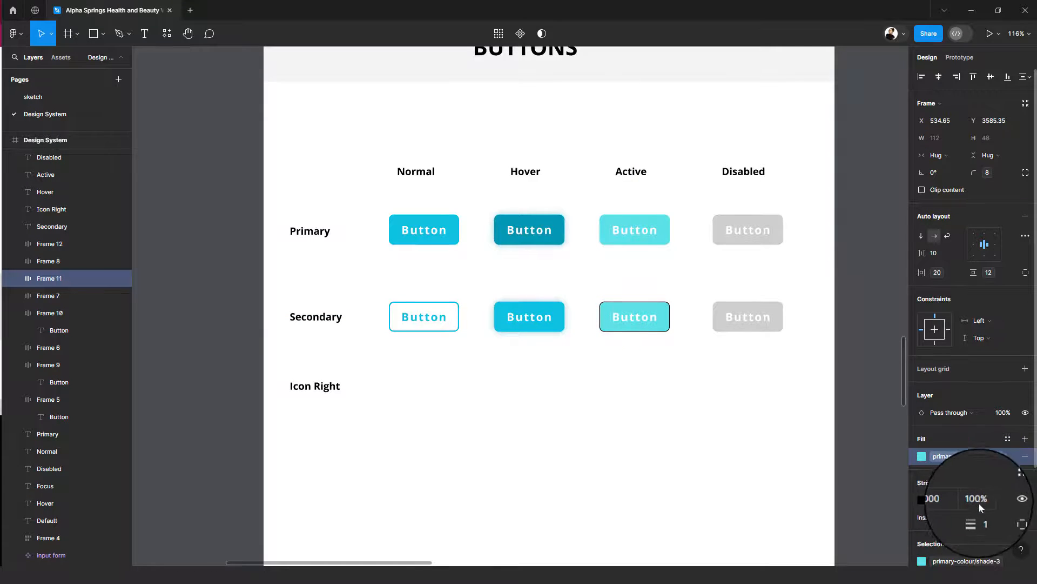
{"action": "left_click", "coordinate": [984, 517]}
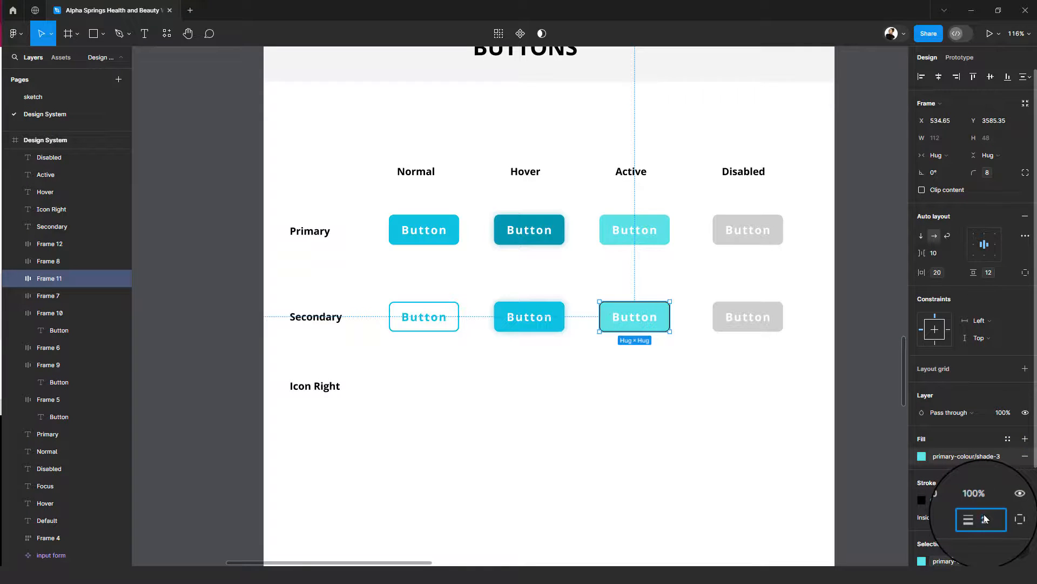
{"action": "left_click", "coordinate": [1008, 483]}
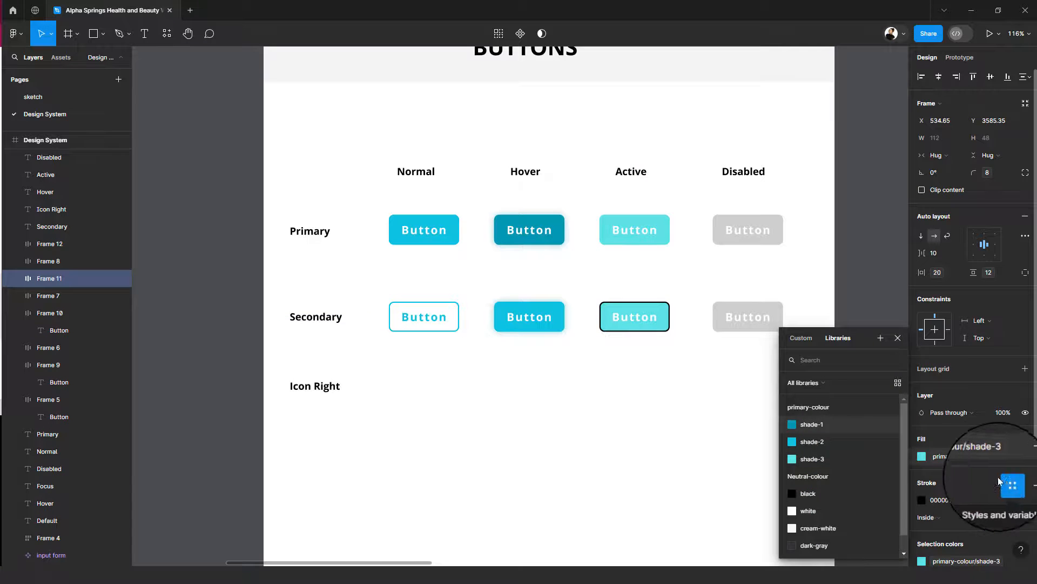
{"action": "left_click", "coordinate": [836, 444]}
{"action": "left_click", "coordinate": [780, 389]}
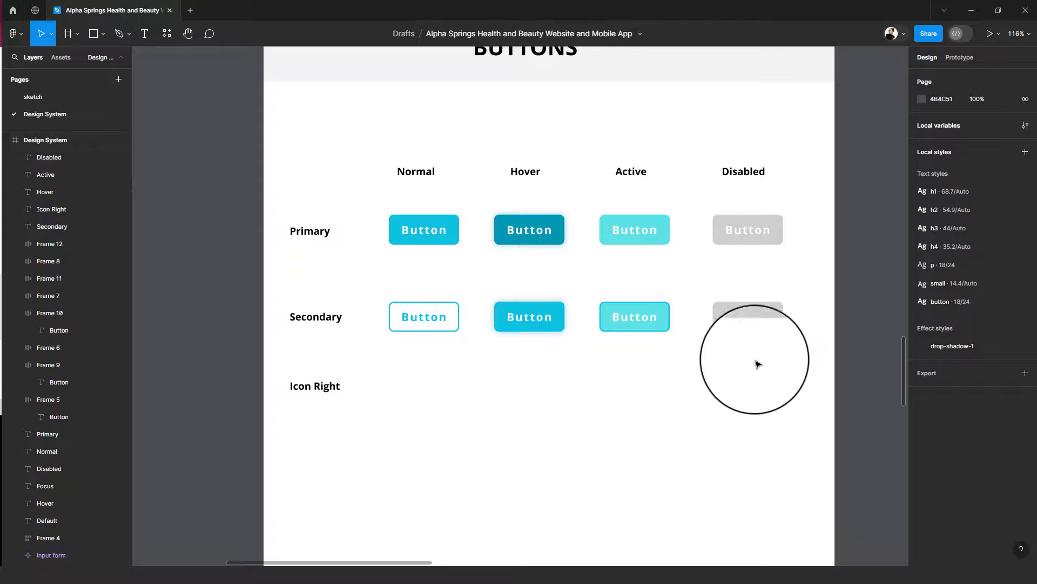
- Duplicate the four primary buttons into the Icon Right row
{"action": "left_click", "coordinate": [767, 322]}
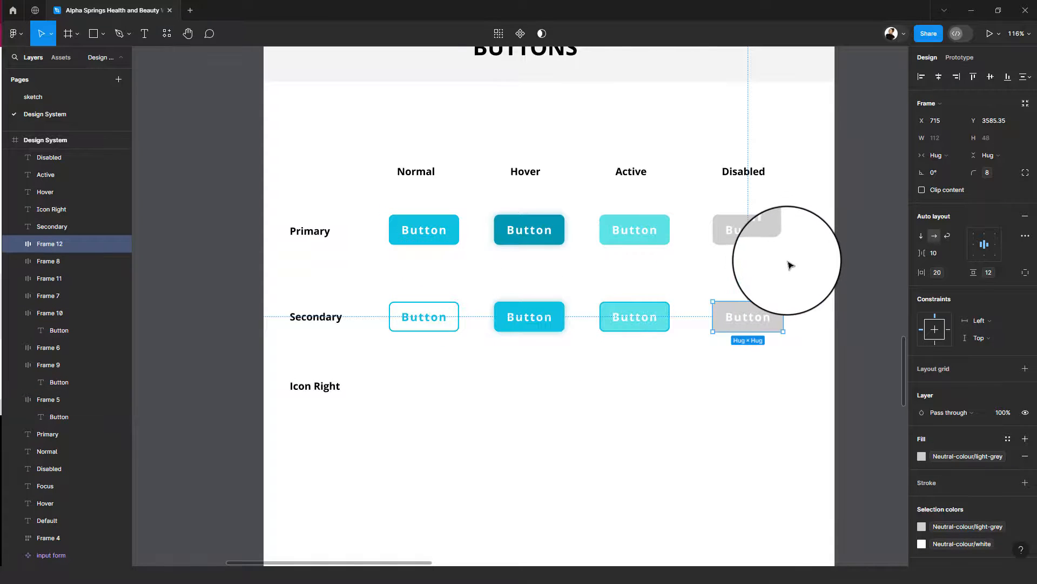
{"action": "left_click_drag", "start_coordinate": [800, 259], "coordinate": [411, 381]}
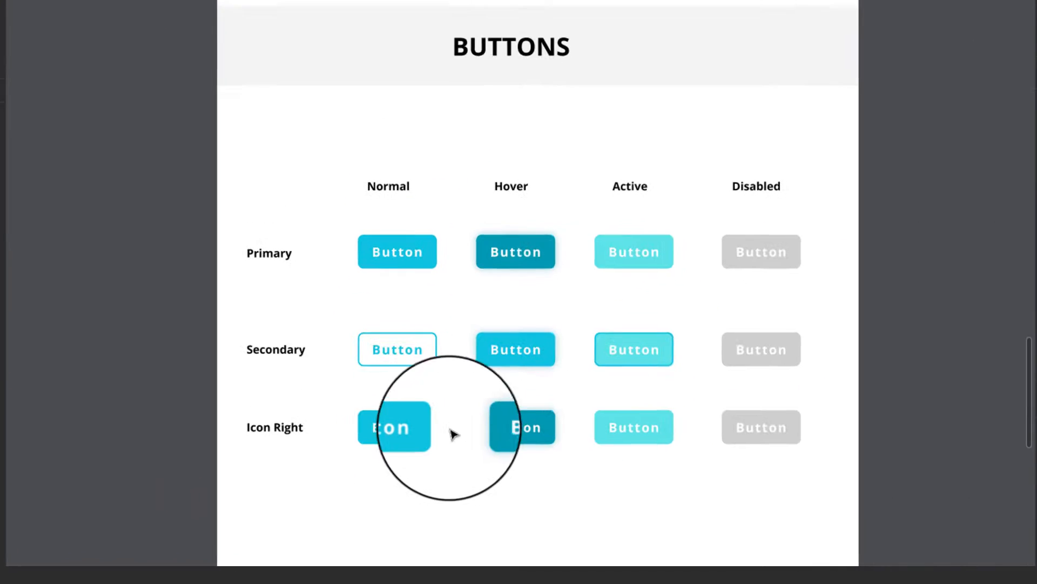
- Look up the layer name of the forward arrow in the Icons section
{"action": "left_click", "coordinate": [400, 429]}
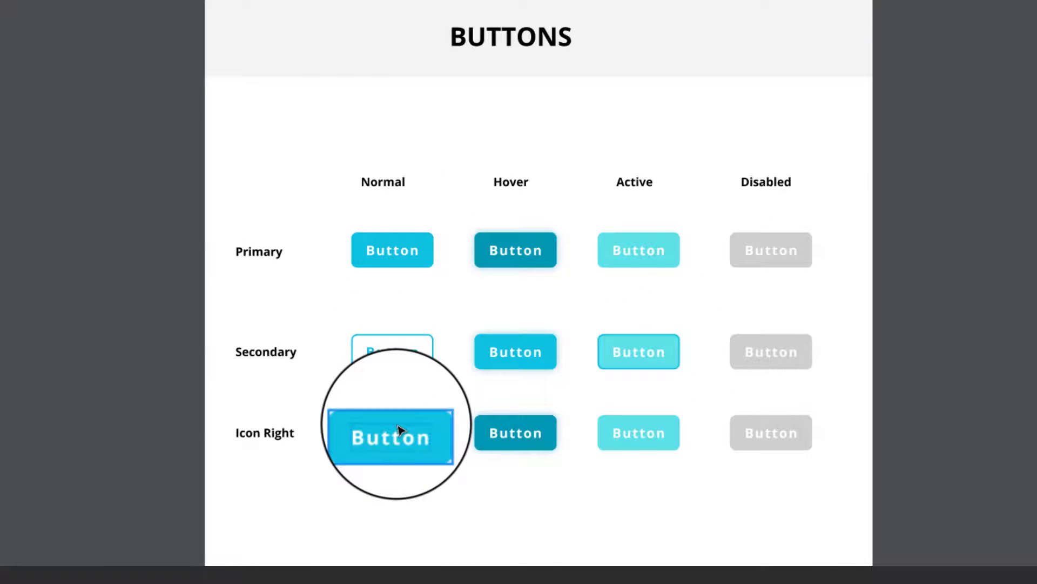
{"action": "left_click", "coordinate": [399, 429]}
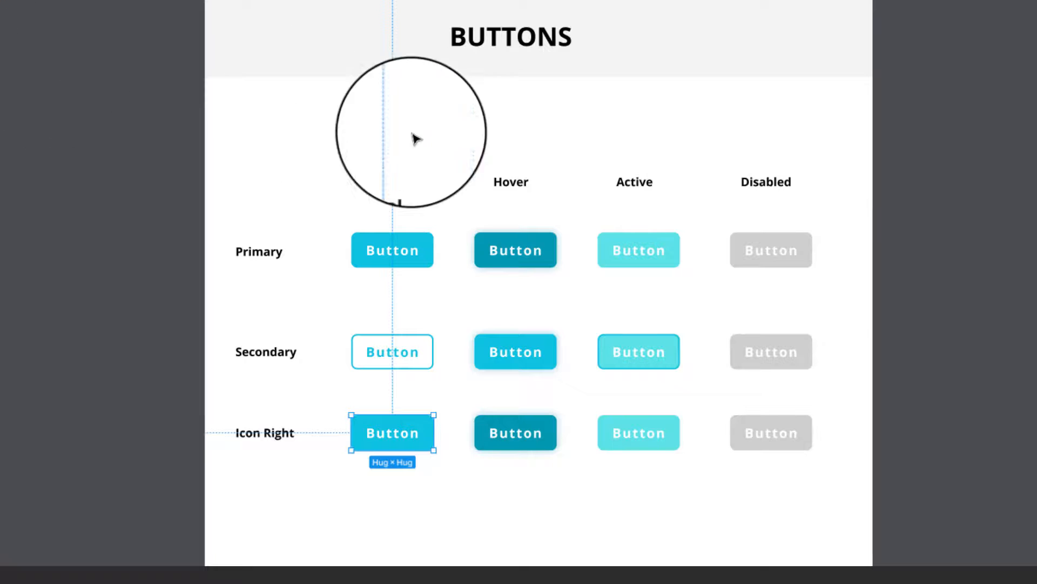
{"action": "scroll", "coordinate": [477, 192], "scroll_direction": "up", "scroll_amount": 10}
{"action": "scroll", "coordinate": [477, 192], "scroll_direction": "up", "scroll_amount": 7}
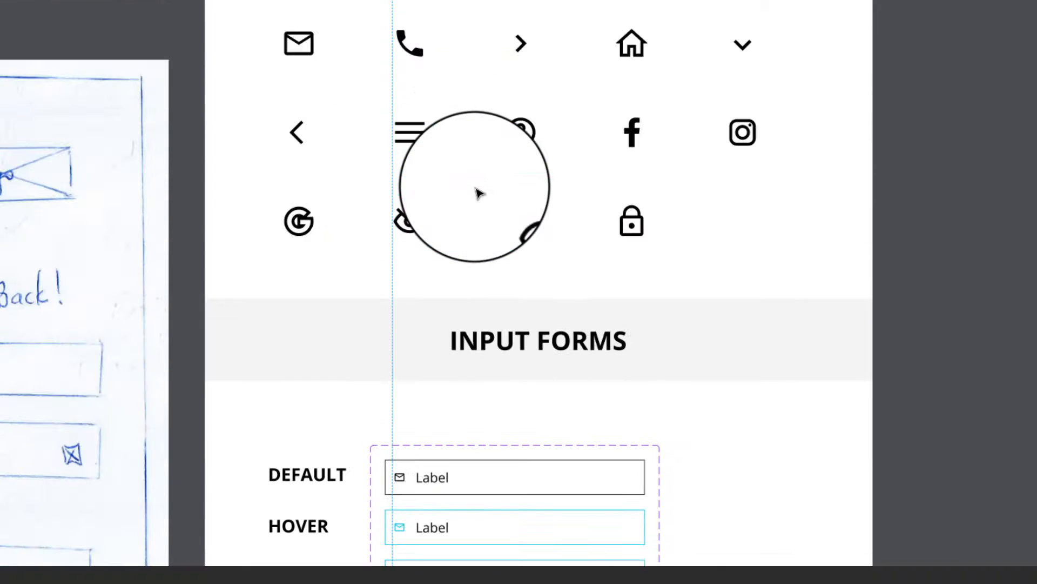
{"action": "left_click", "coordinate": [630, 83]}
{"action": "left_click", "coordinate": [632, 44]}
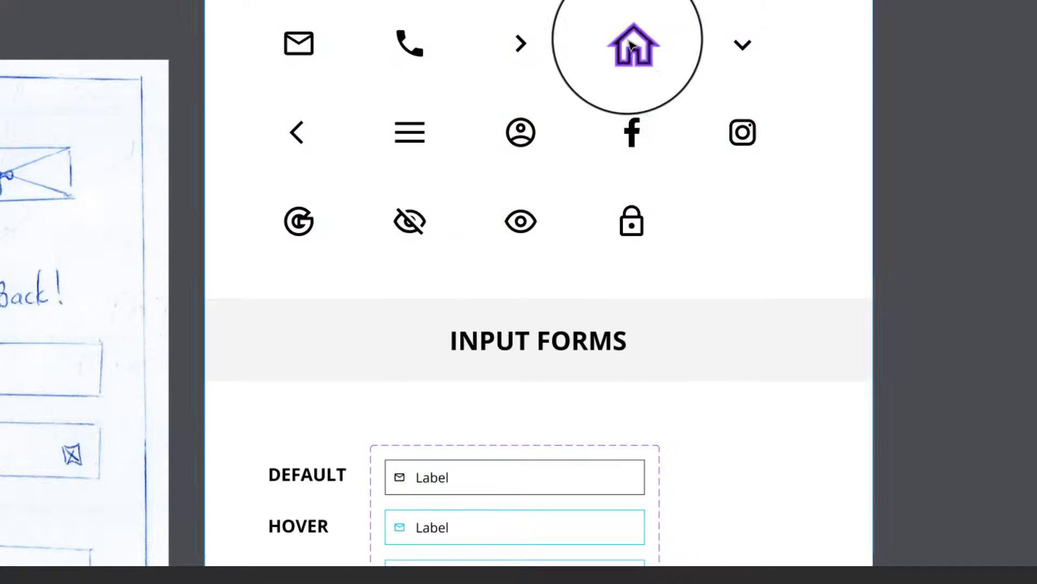
{"action": "left_click", "coordinate": [517, 53]}
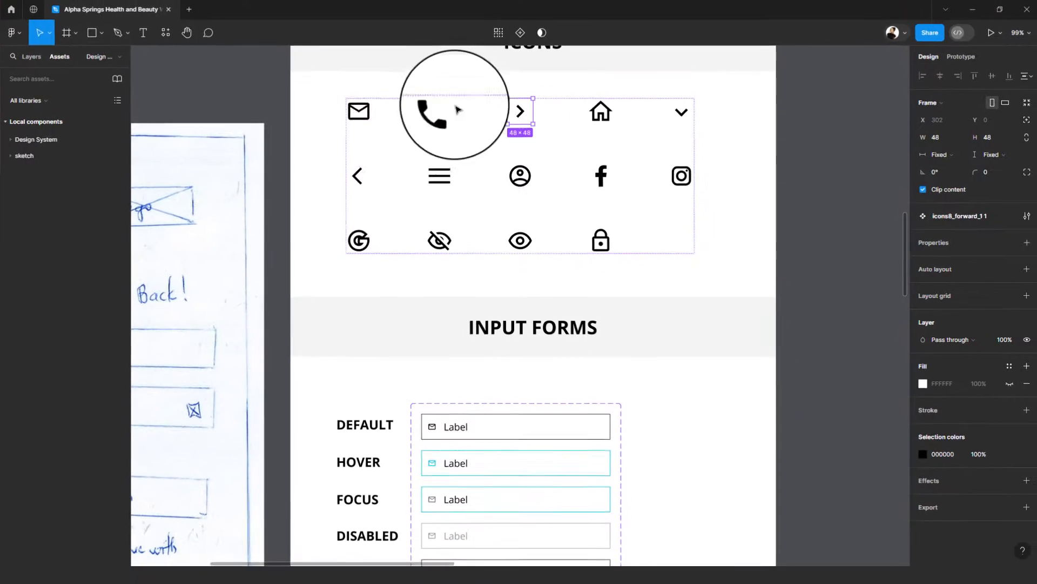
{"action": "left_click", "coordinate": [32, 57]}
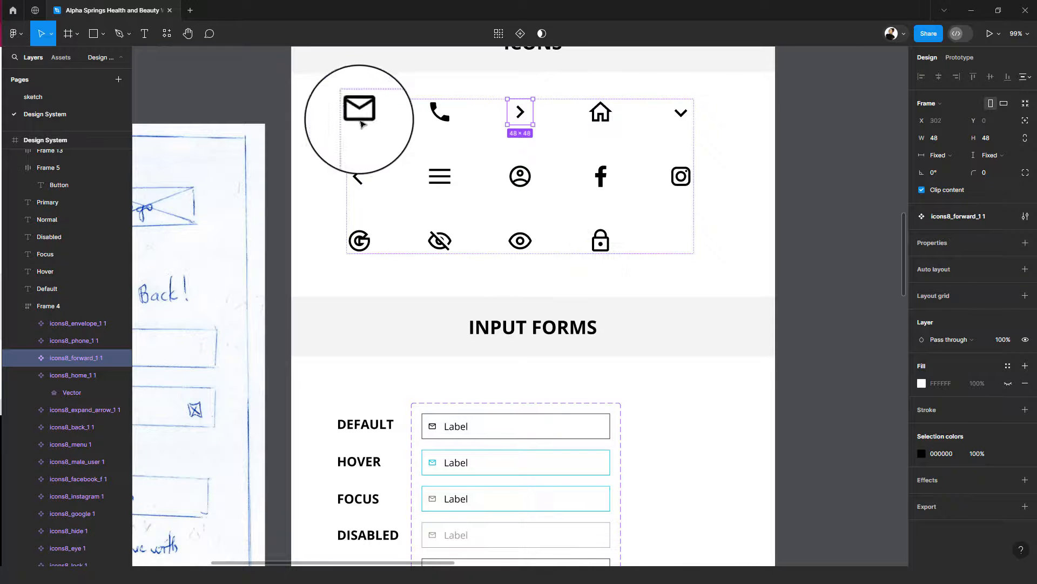
- Find the "forward" icon in the assets and insert it after the label inside the Normal Icon Right button
{"action": "left_click", "coordinate": [65, 56]}
{"action": "scroll", "coordinate": [515, 239], "scroll_direction": "down", "scroll_amount": 3}
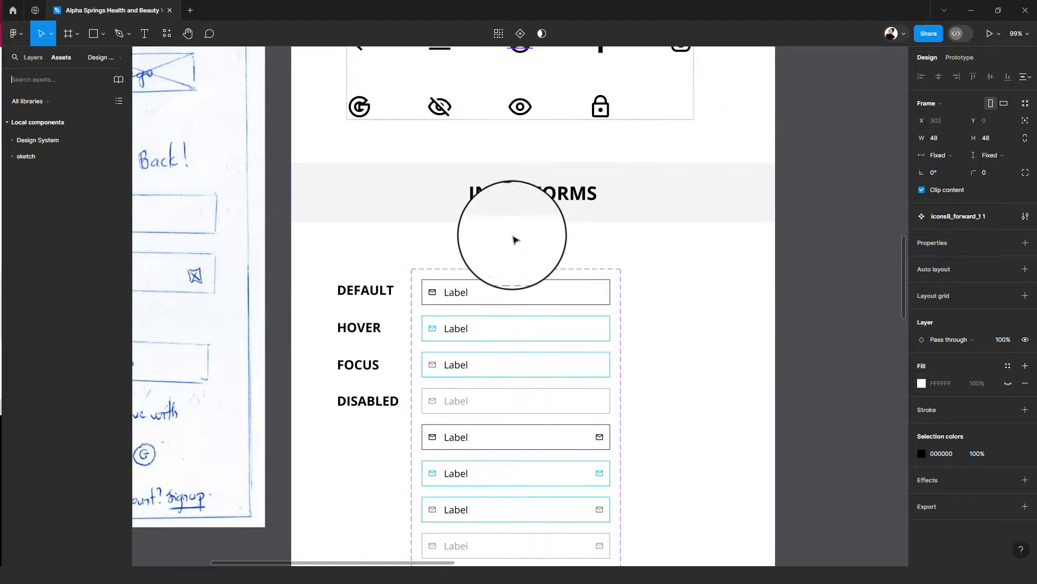
{"action": "scroll", "coordinate": [515, 240], "scroll_direction": "down", "scroll_amount": 10}
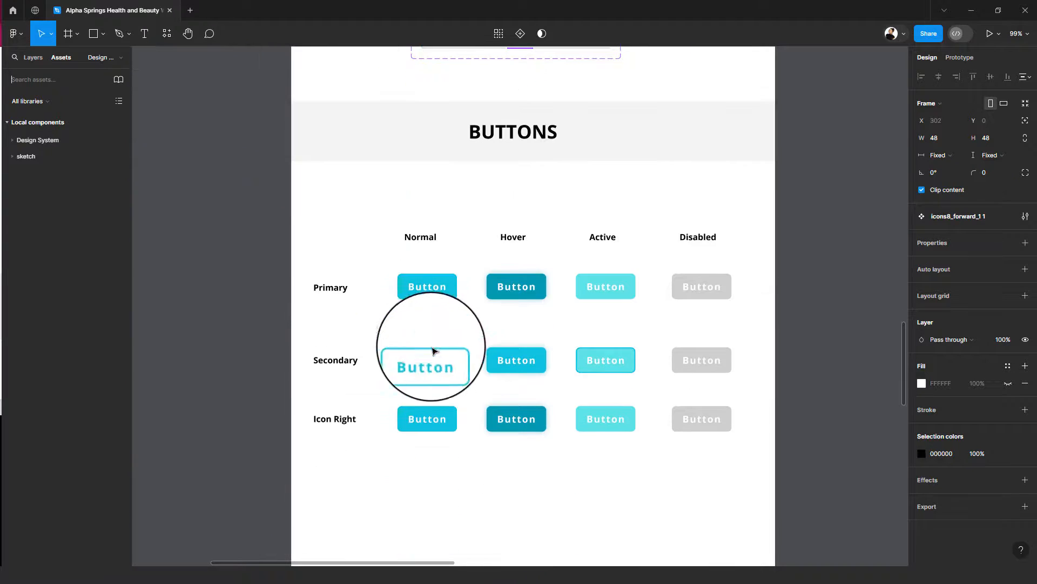
{"action": "scroll", "coordinate": [411, 416], "scroll_direction": "down", "scroll_amount": 1}
{"action": "left_click", "coordinate": [421, 418]}
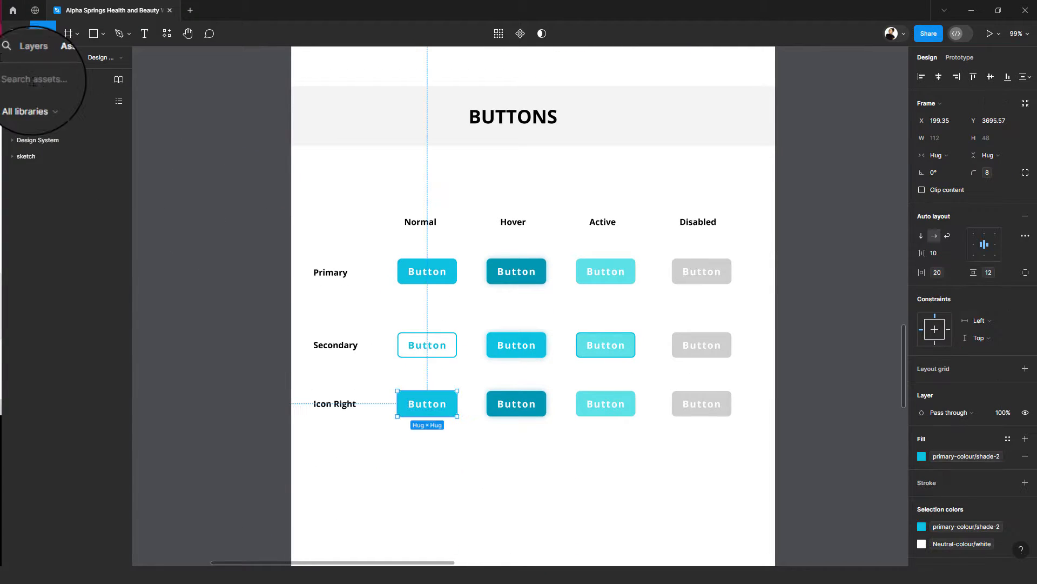
{"action": "type", "text": "forward"}
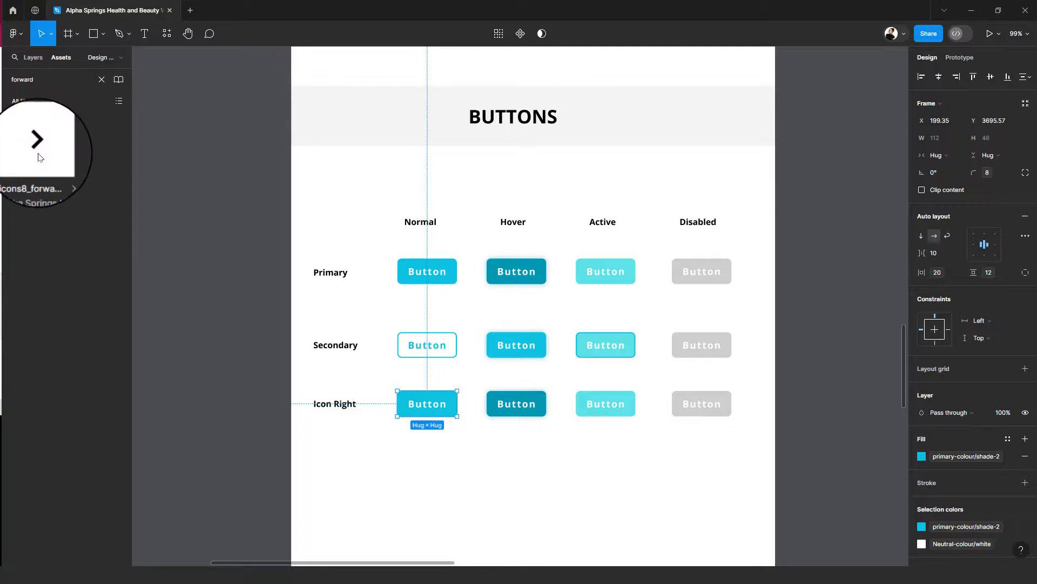
{"action": "left_click_drag", "start_coordinate": [37, 153], "coordinate": [453, 410]}
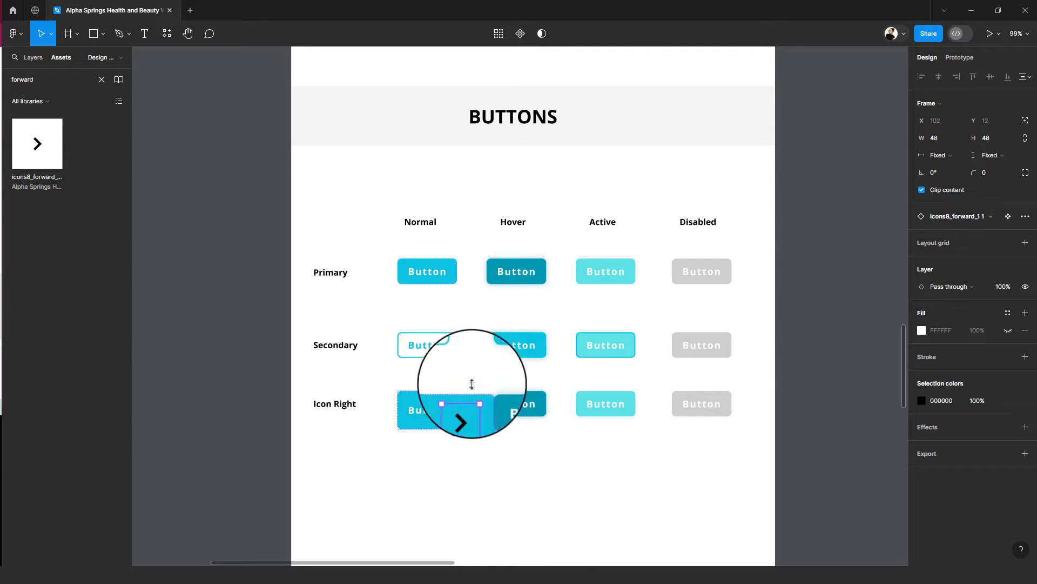
- Constrain the inserted arrow icon's proportions and set its size to 16 × 16
{"action": "left_click", "coordinate": [1025, 140]}
{"action": "left_click", "coordinate": [990, 138]}
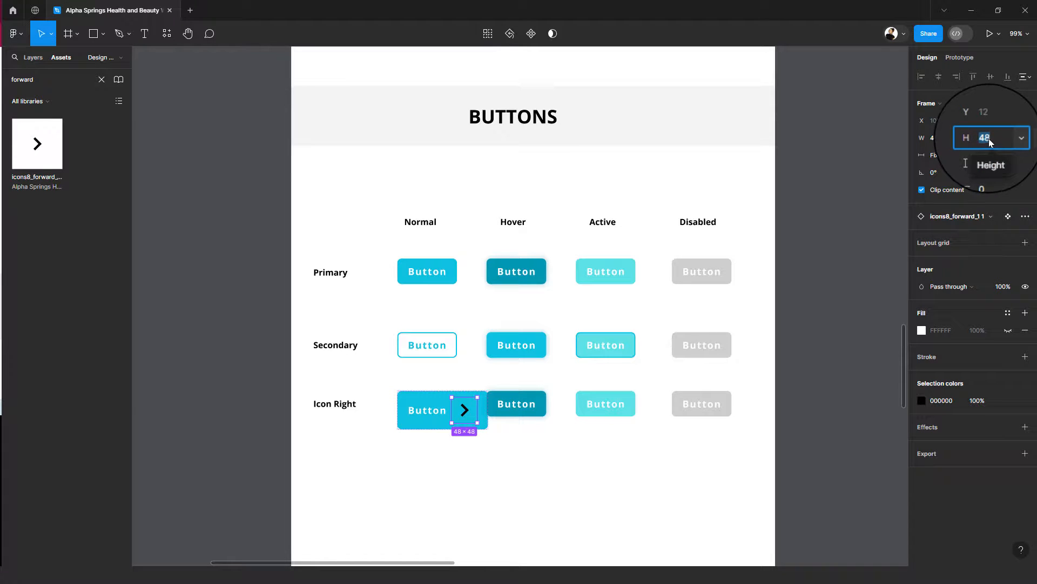
{"action": "left_click", "coordinate": [971, 139]}
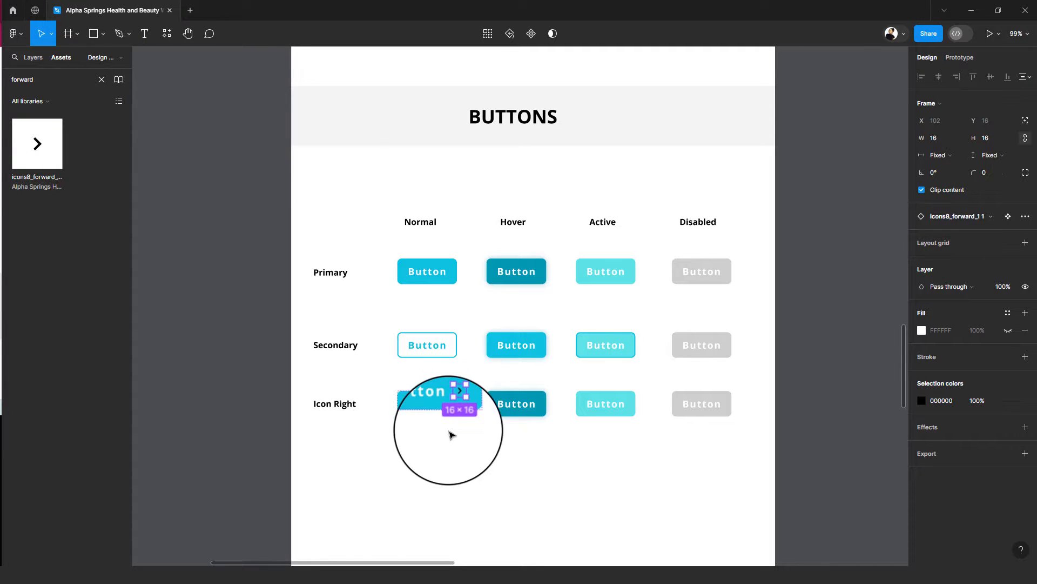
{"action": "scroll", "coordinate": [441, 440], "scroll_direction": "up", "scroll_amount": 5}
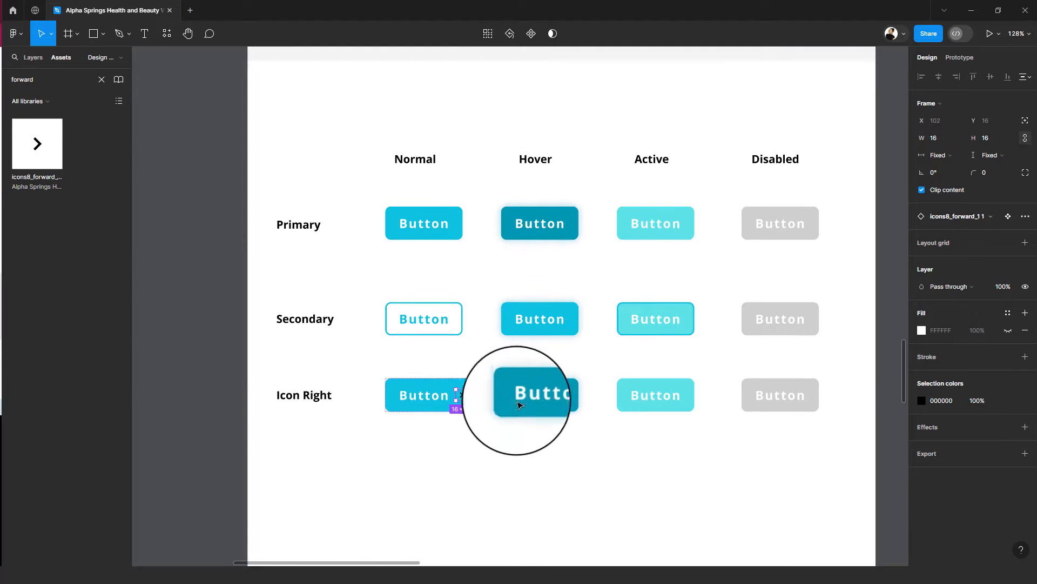
- Resize the arrow icon in the Normal Icon Right button to 20 × 20
{"action": "left_click_drag", "start_coordinate": [512, 400], "coordinate": [464, 395]}
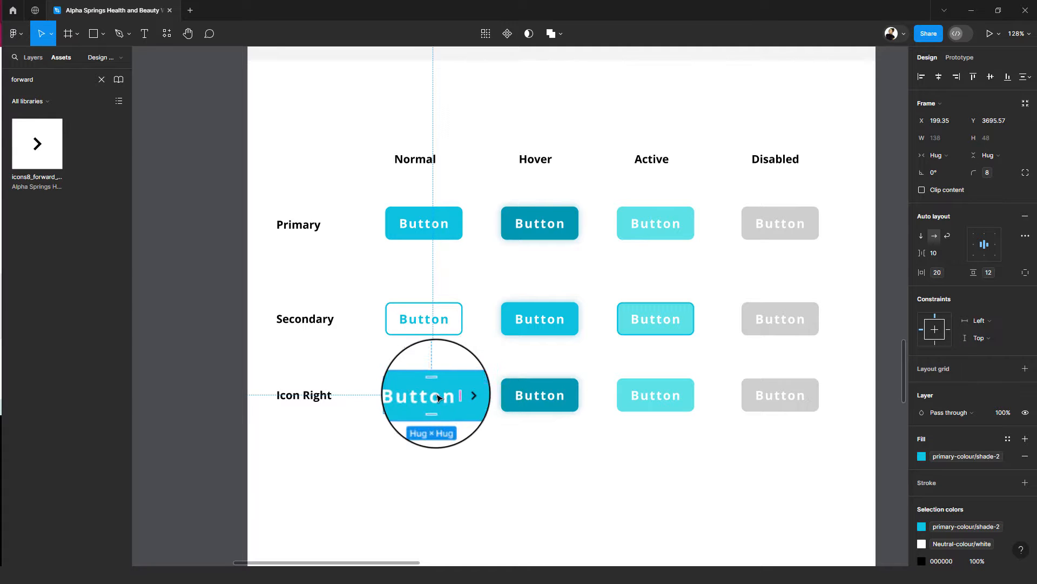
{"action": "left_click_drag", "start_coordinate": [467, 398], "coordinate": [467, 399]}
{"action": "left_click", "coordinate": [467, 397]}
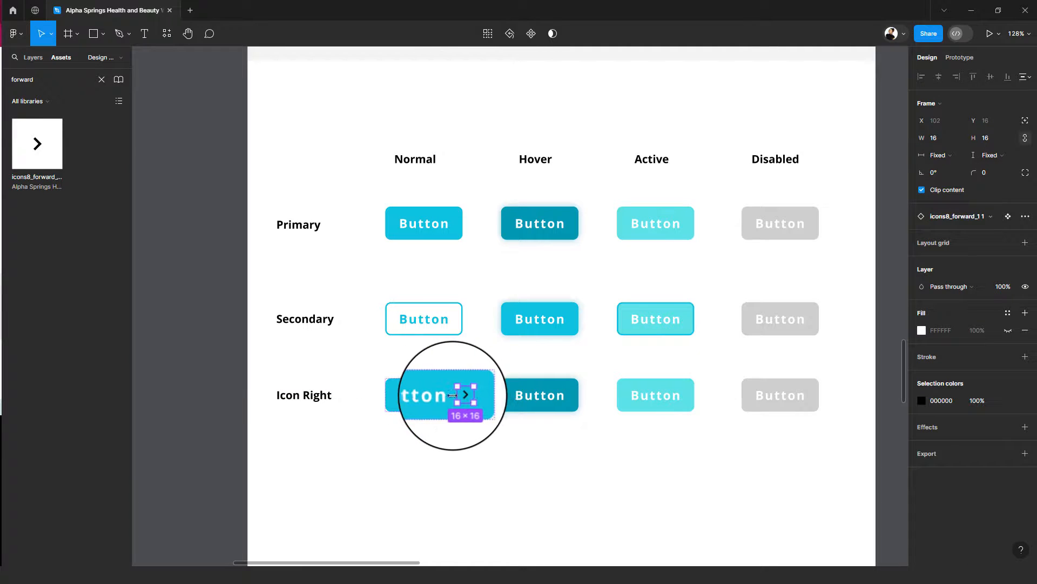
{"action": "left_click", "coordinate": [987, 141]}
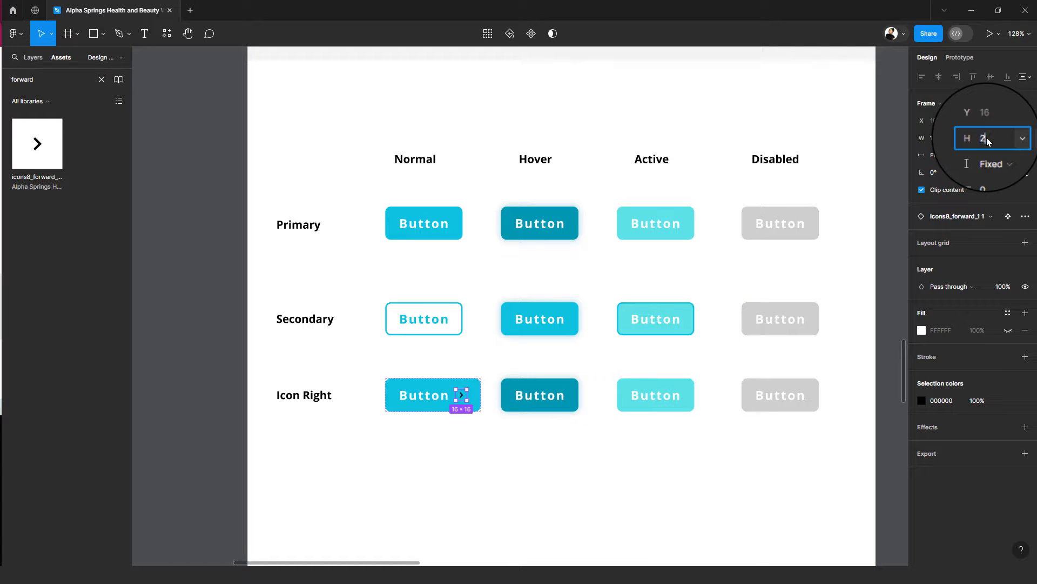
{"action": "left_click", "coordinate": [553, 394]}
- Change the arrow icon's colour in the Normal Icon Right button to Neutral-colour/white
{"action": "left_click", "coordinate": [459, 394]}
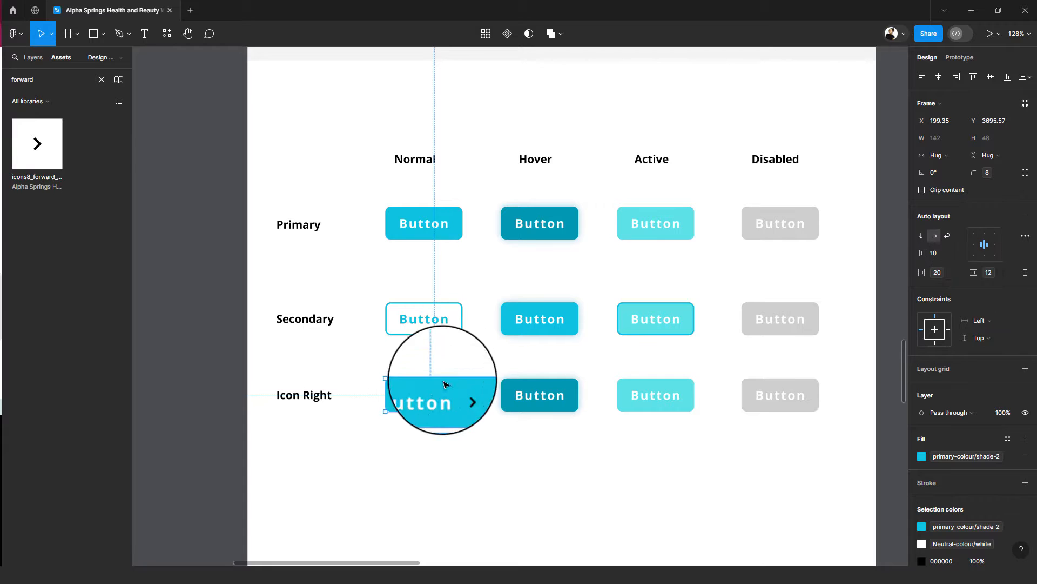
{"action": "scroll", "coordinate": [486, 393], "scroll_direction": "down", "scroll_amount": 1}
{"action": "scroll", "coordinate": [486, 392], "scroll_direction": "down", "scroll_amount": 1}
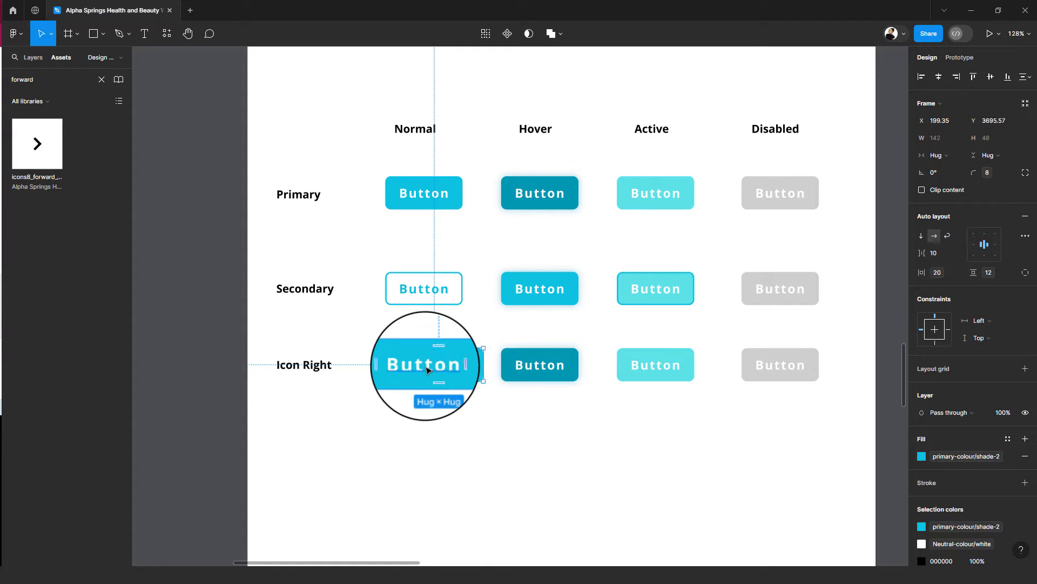
{"action": "double_click", "coordinate": [426, 366]}
{"action": "left_click", "coordinate": [468, 368]}
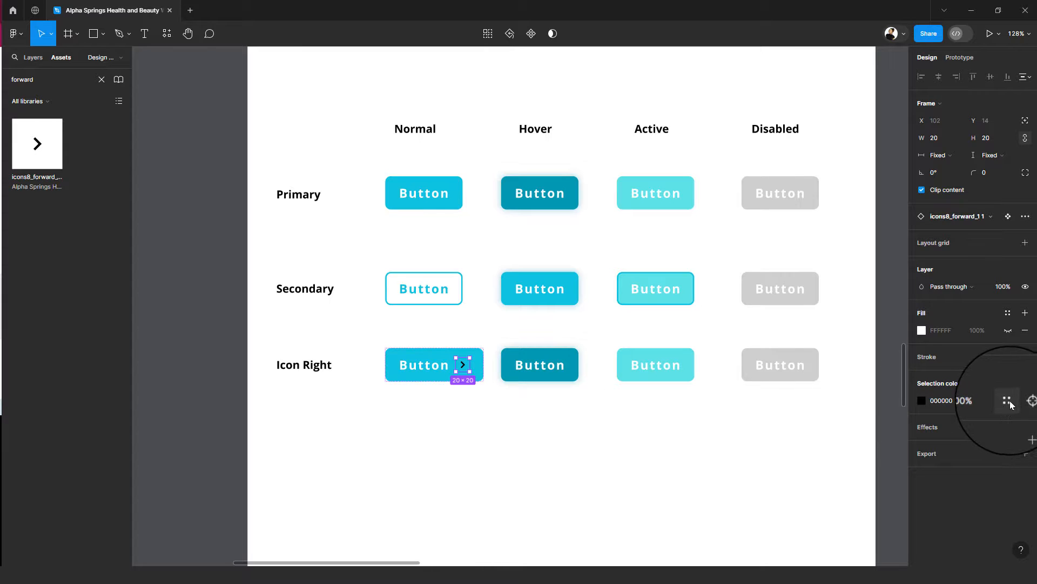
{"action": "left_click", "coordinate": [923, 401]}
{"action": "scroll", "coordinate": [809, 490], "scroll_direction": "down", "scroll_amount": 1}
{"action": "left_click", "coordinate": [817, 493]}
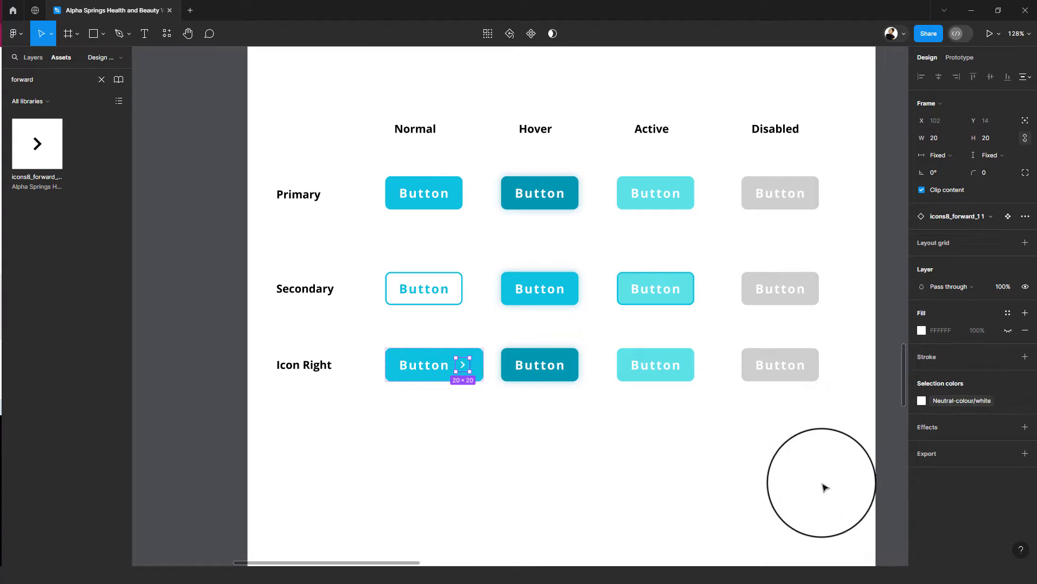
- Apply spacing variable 3, valued 8, to the horizontal gap between label and icon in the Normal Icon Right button
{"action": "left_click", "coordinate": [515, 378]}
{"action": "left_click", "coordinate": [440, 373]}
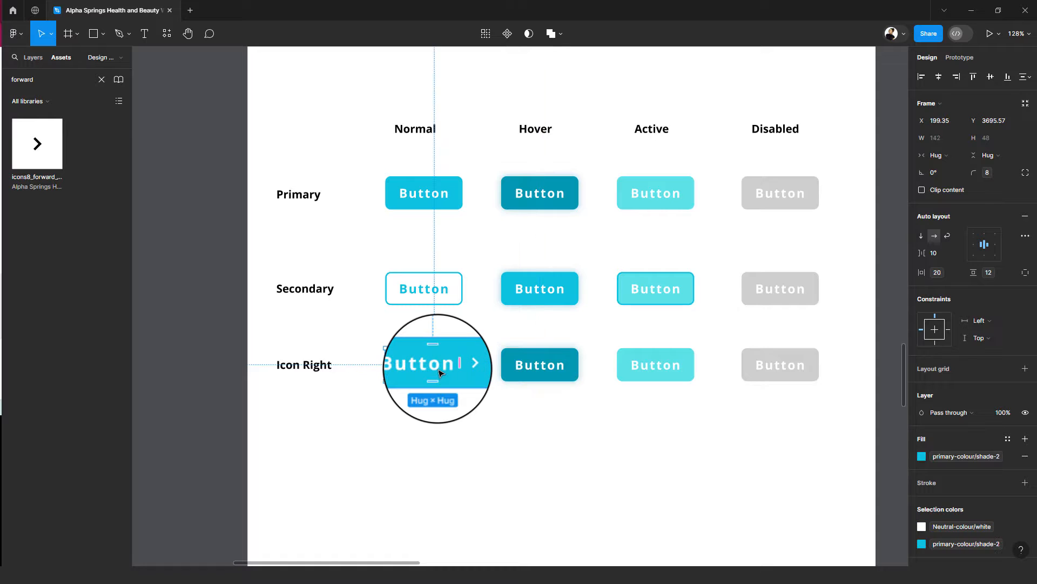
{"action": "double_click", "coordinate": [440, 372]}
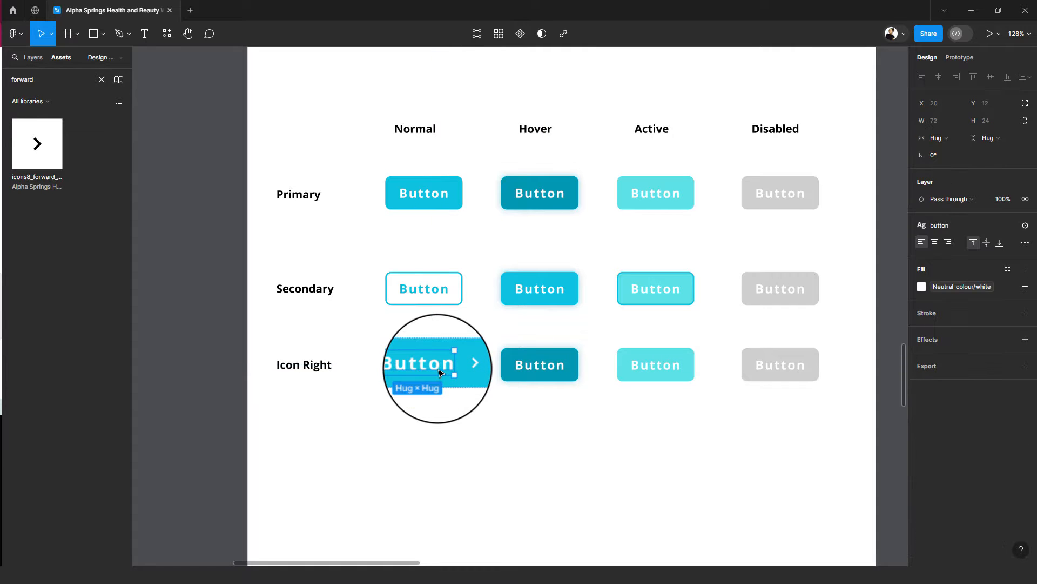
{"action": "key", "text": "Escape"}
{"action": "left_click", "coordinate": [463, 364]}
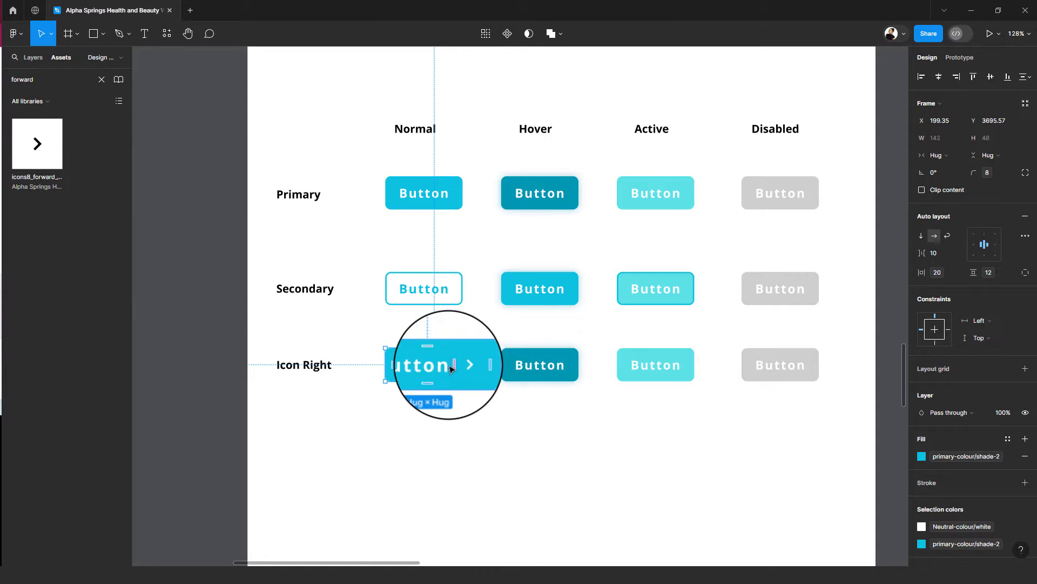
{"action": "scroll", "coordinate": [452, 369], "scroll_direction": "up", "scroll_amount": 5}
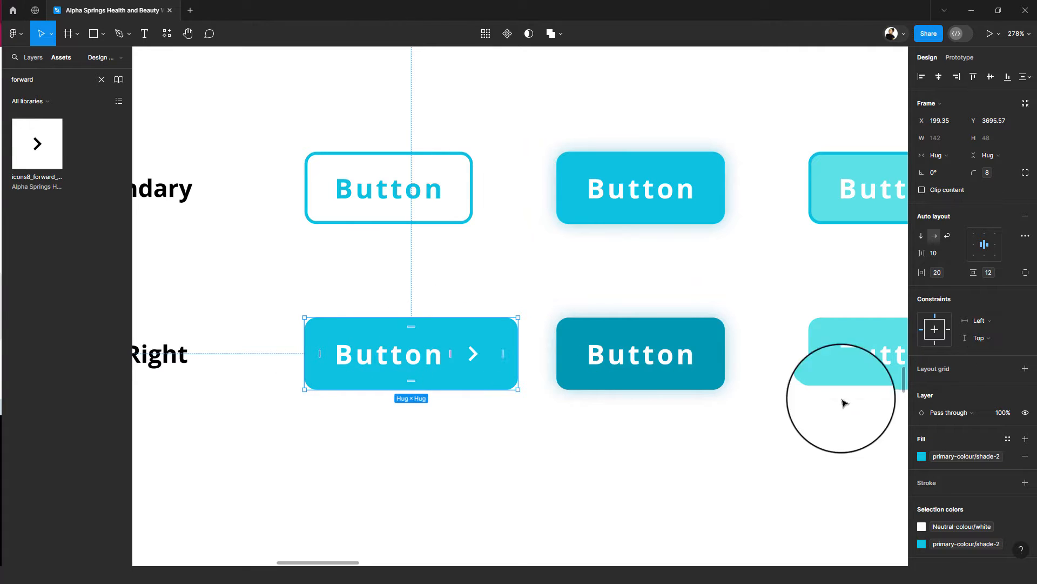
{"action": "left_click", "coordinate": [959, 255]}
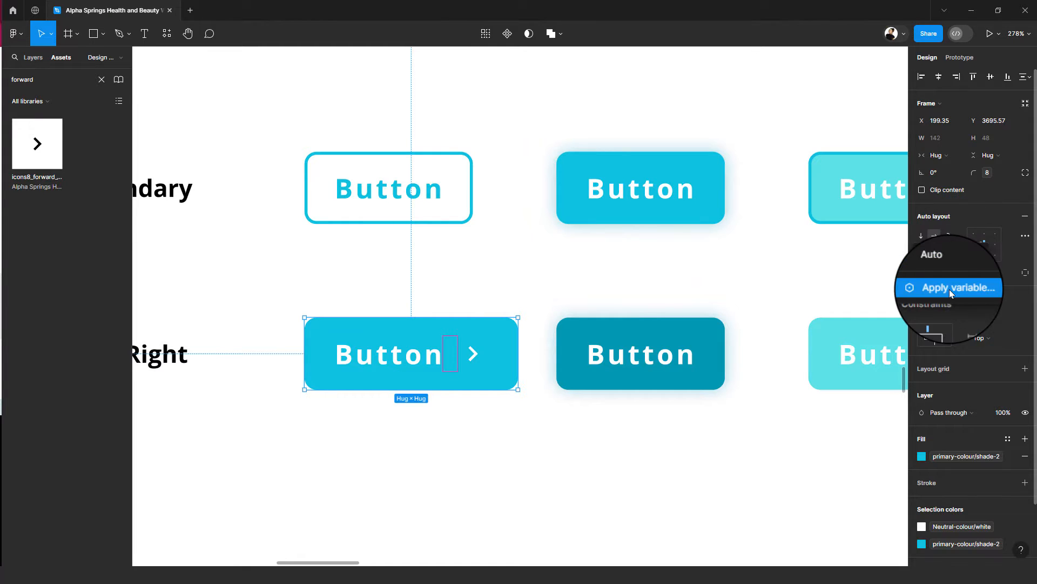
{"action": "left_click", "coordinate": [932, 289]}
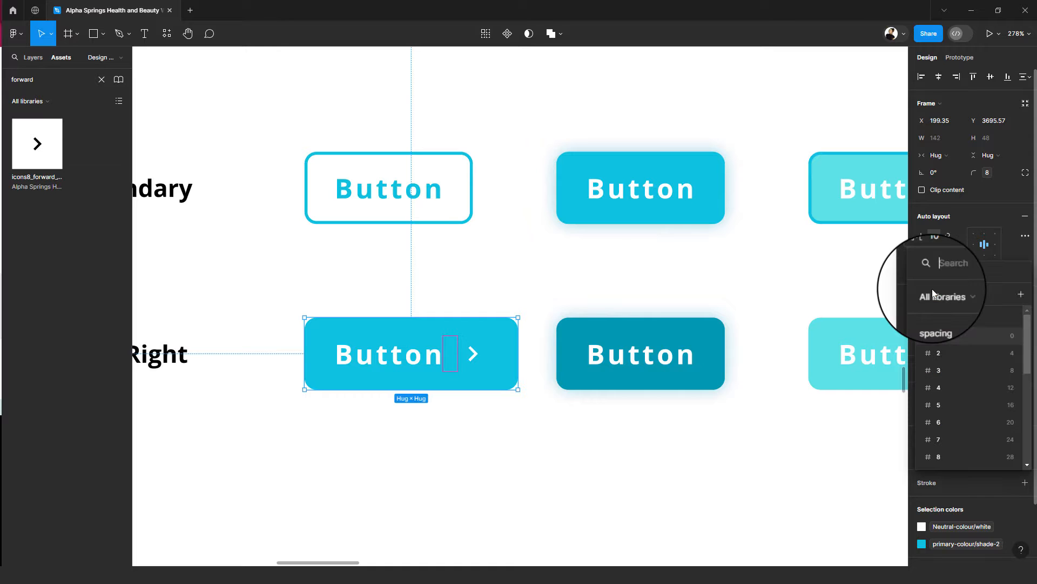
{"action": "left_click", "coordinate": [1002, 372]}
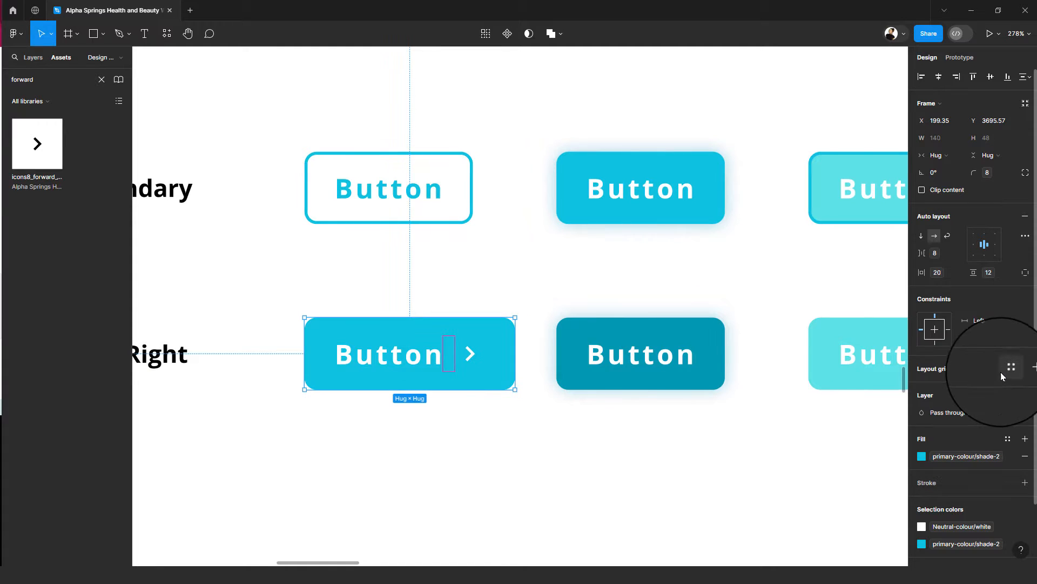
{"action": "left_click", "coordinate": [413, 432]}
{"action": "left_click", "coordinate": [453, 365]}
{"action": "scroll", "coordinate": [466, 387], "scroll_direction": "down", "scroll_amount": 3}
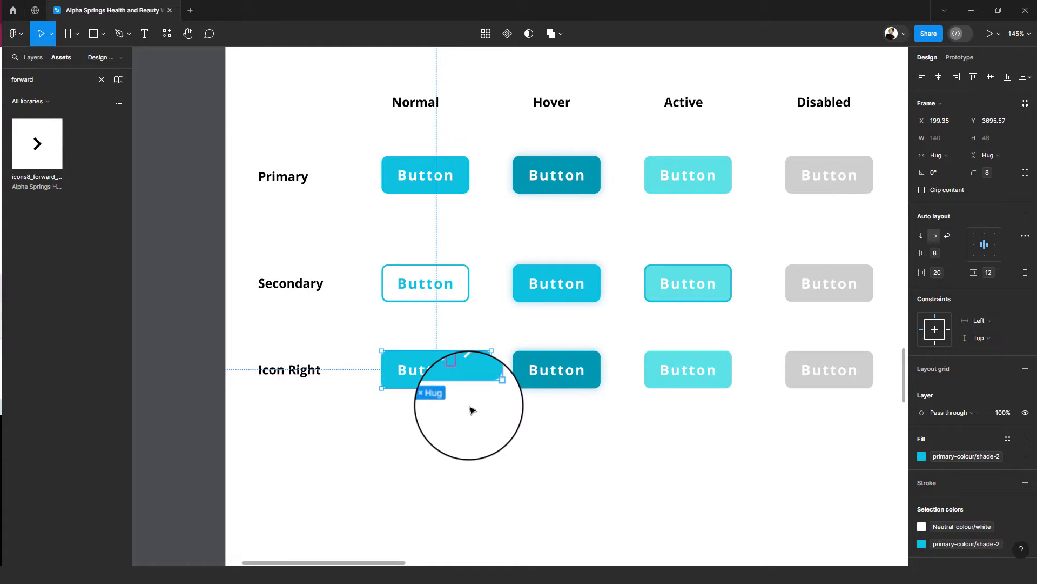
{"action": "double_click", "coordinate": [433, 371]}
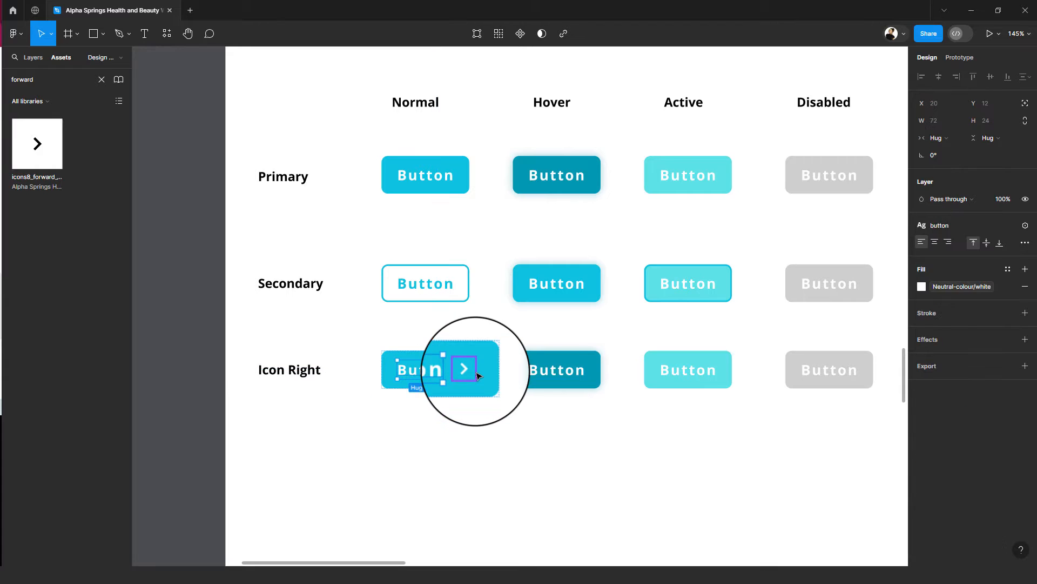
{"action": "left_click", "coordinate": [477, 373]}
{"action": "left_click", "coordinate": [563, 368]}
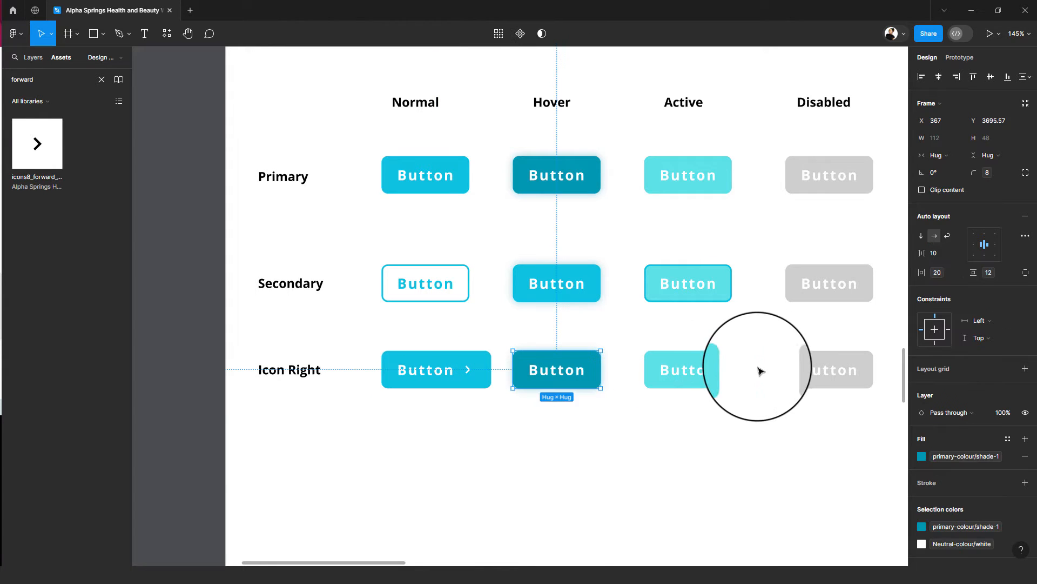
{"action": "left_click", "coordinate": [737, 369]}
{"action": "left_click", "coordinate": [722, 370]}
{"action": "left_click", "coordinate": [846, 369]}
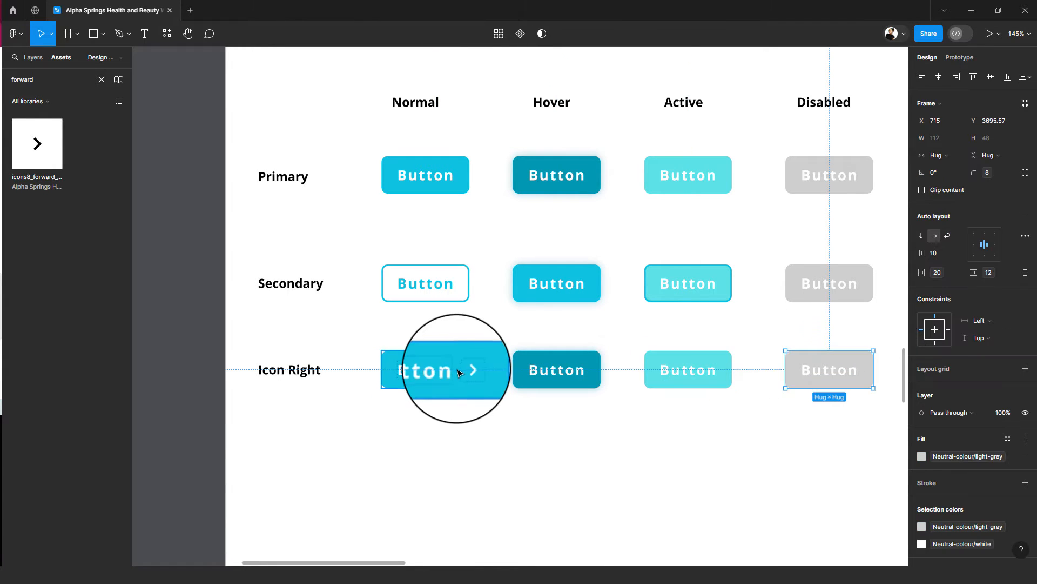
- Copy the arrow icon from the Normal Icon Right button into the Hover, Active and Disabled Icon Right buttons
{"action": "double_click", "coordinate": [440, 369]}
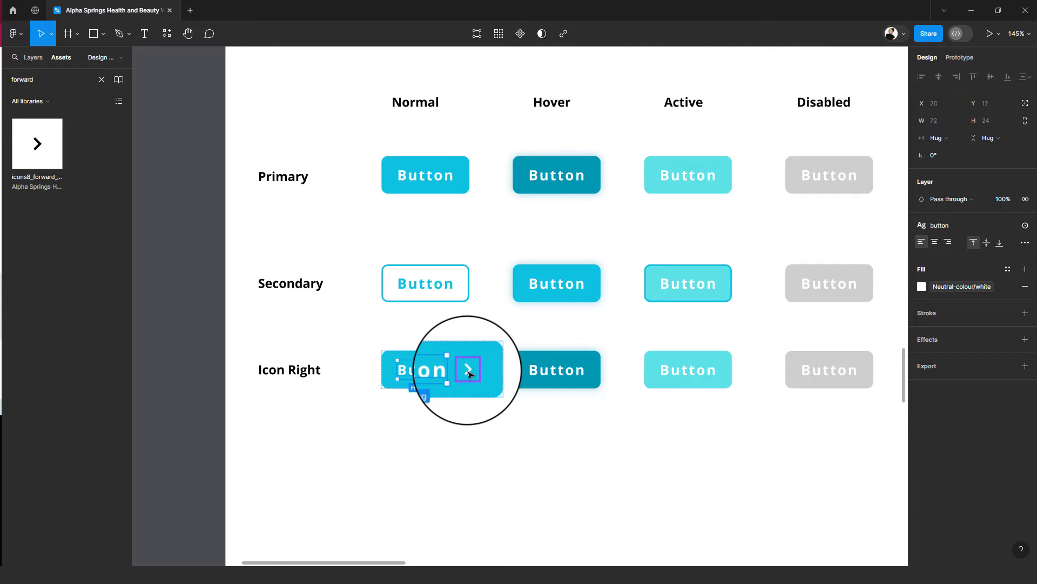
{"action": "left_click", "coordinate": [470, 373]}
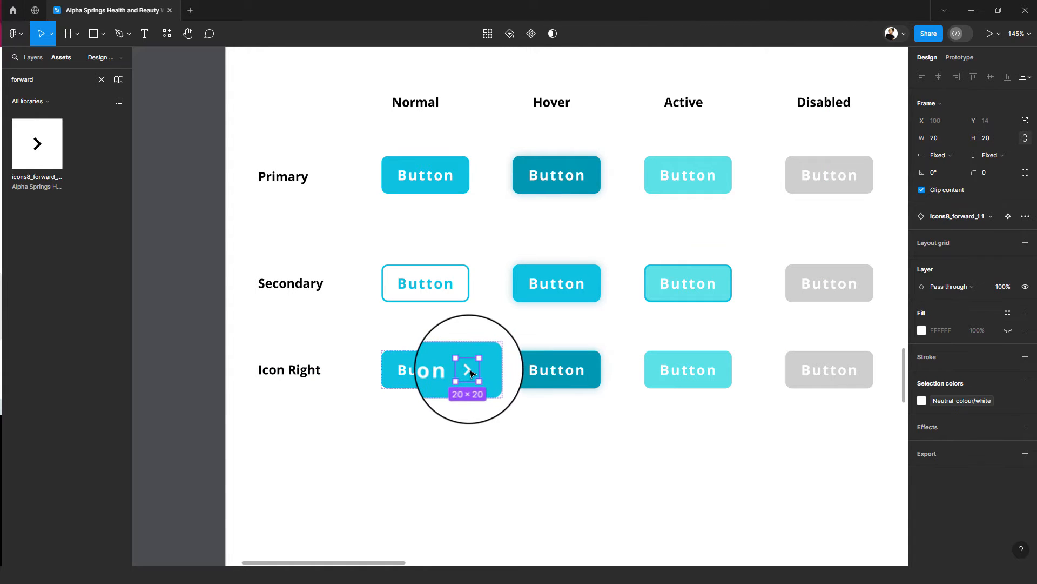
{"action": "key", "text": "ctrl+c"}
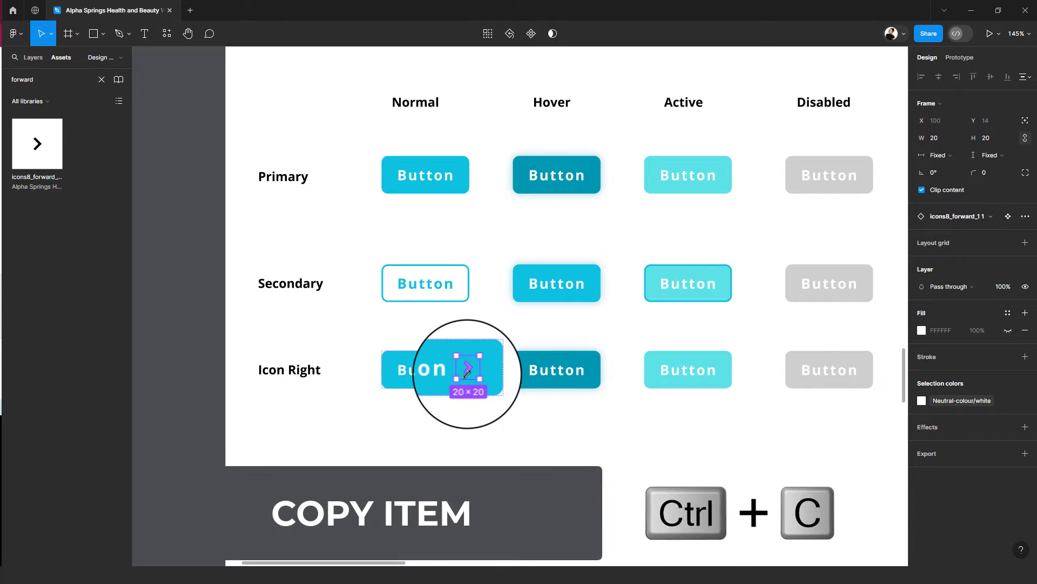
{"action": "left_click", "coordinate": [561, 373]}
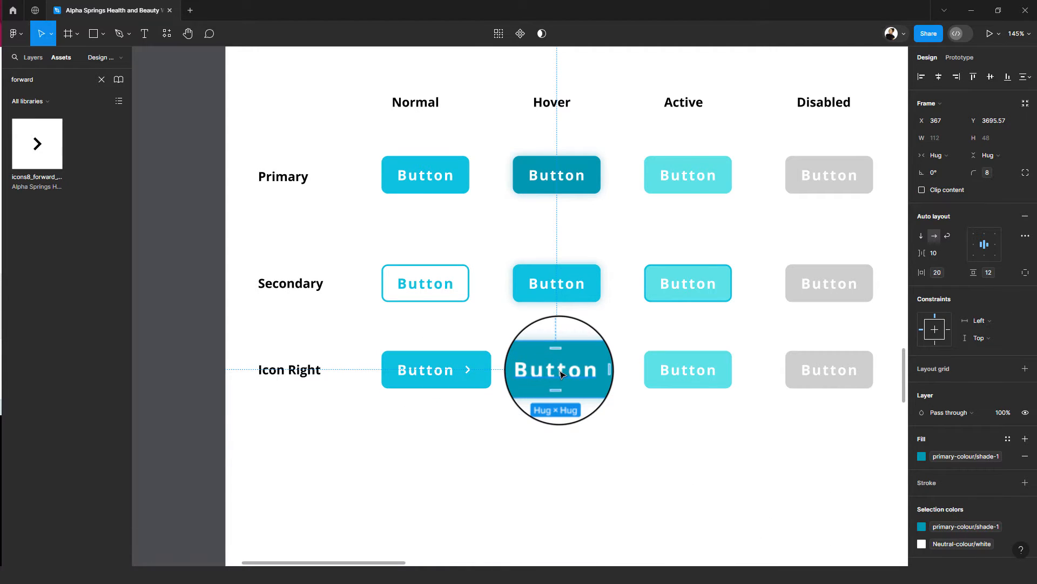
{"action": "key", "text": "ctrl+v"}
{"action": "left_click", "coordinate": [668, 376]}
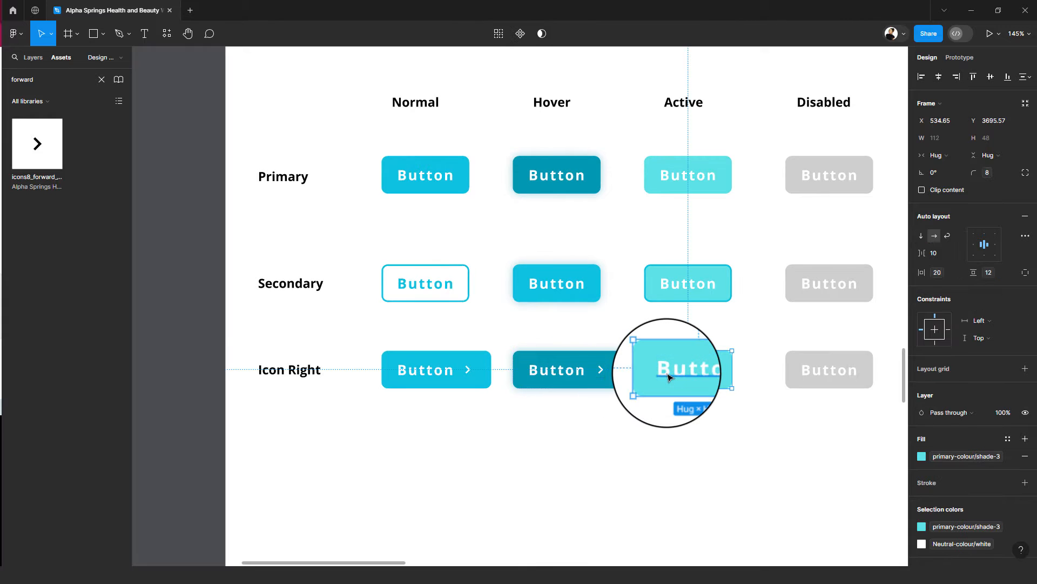
{"action": "key", "text": "ctrl+v"}
{"action": "left_click", "coordinate": [816, 376]}
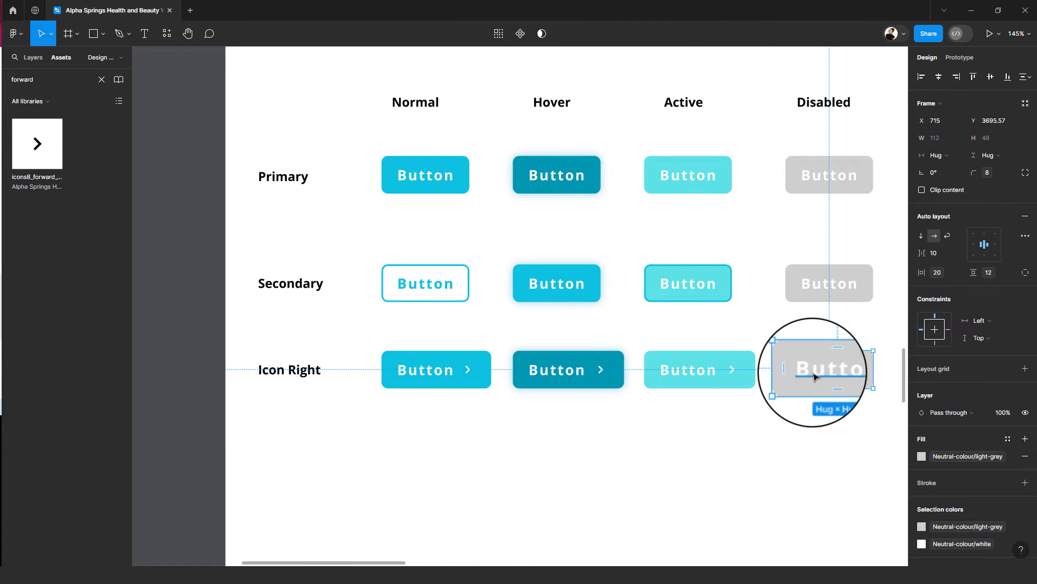
{"action": "scroll", "coordinate": [814, 377], "scroll_direction": "right", "scroll_amount": 2}
{"action": "key", "text": "ctrl+v"}
- Apply spacing variable 3, valued 8, to the label-to-icon gap of the Hover, Active and Disabled Icon Right buttons together
{"action": "left_click", "coordinate": [714, 372], "text": "shift"}
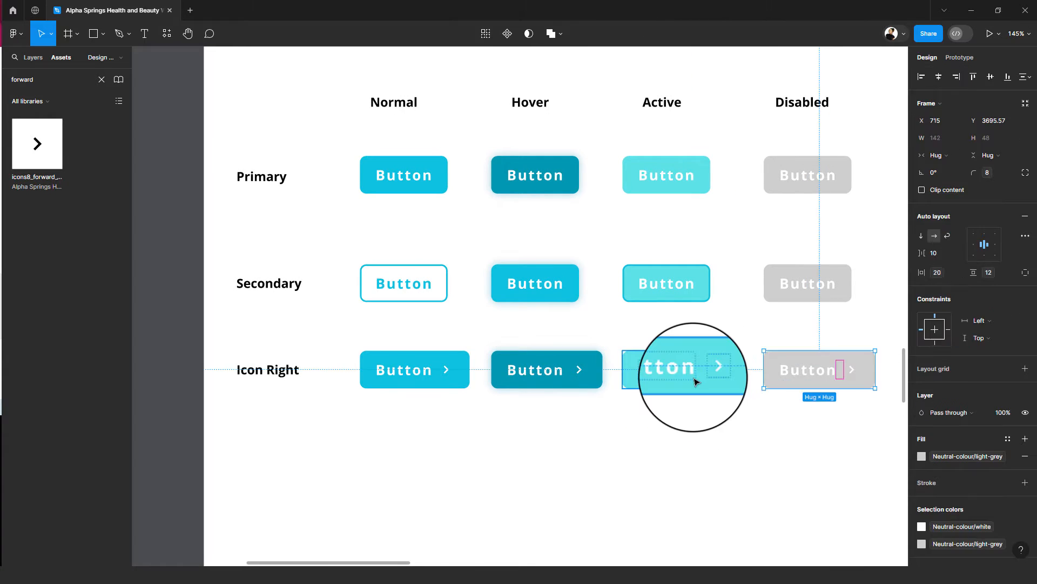
{"action": "left_click", "coordinate": [569, 377], "text": "shift"}
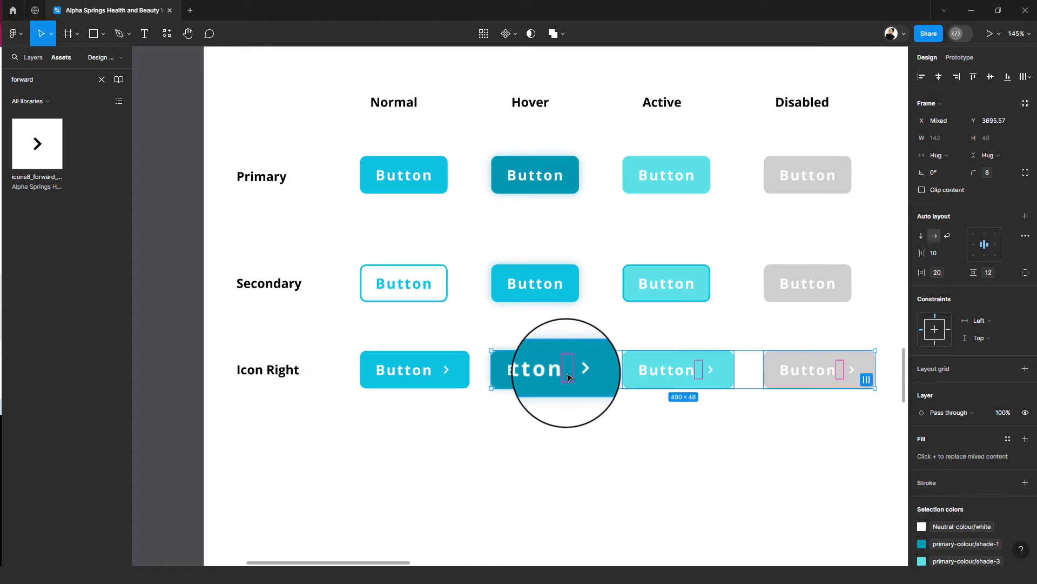
{"action": "left_click", "coordinate": [940, 255]}
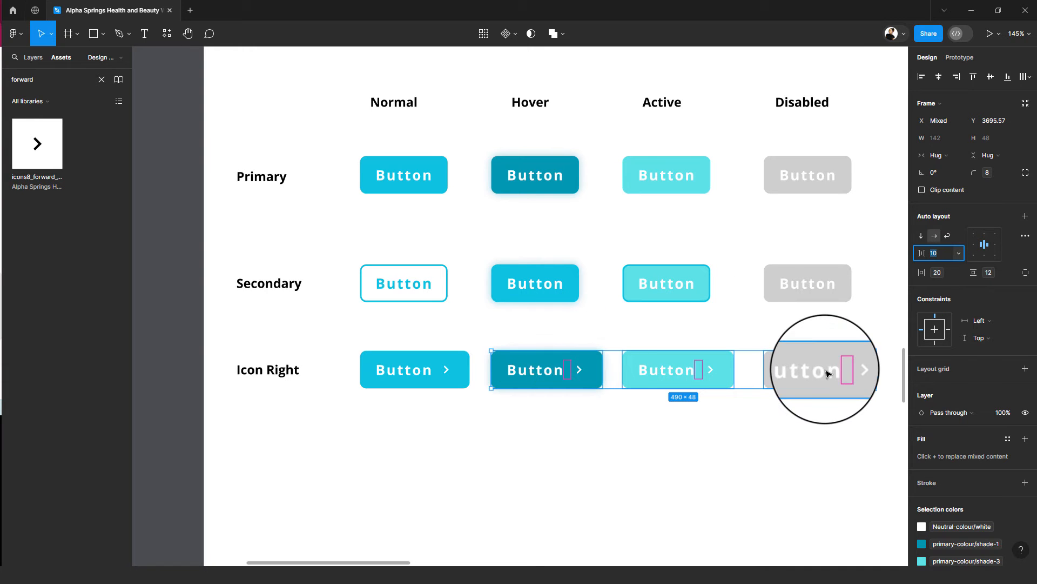
{"action": "left_click", "coordinate": [960, 255]}
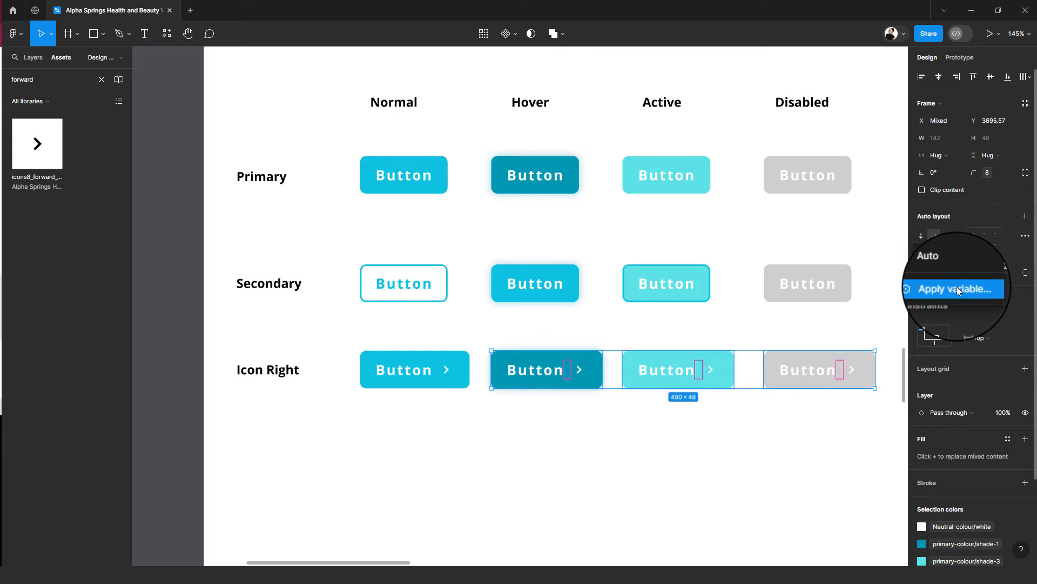
{"action": "left_click", "coordinate": [958, 288]}
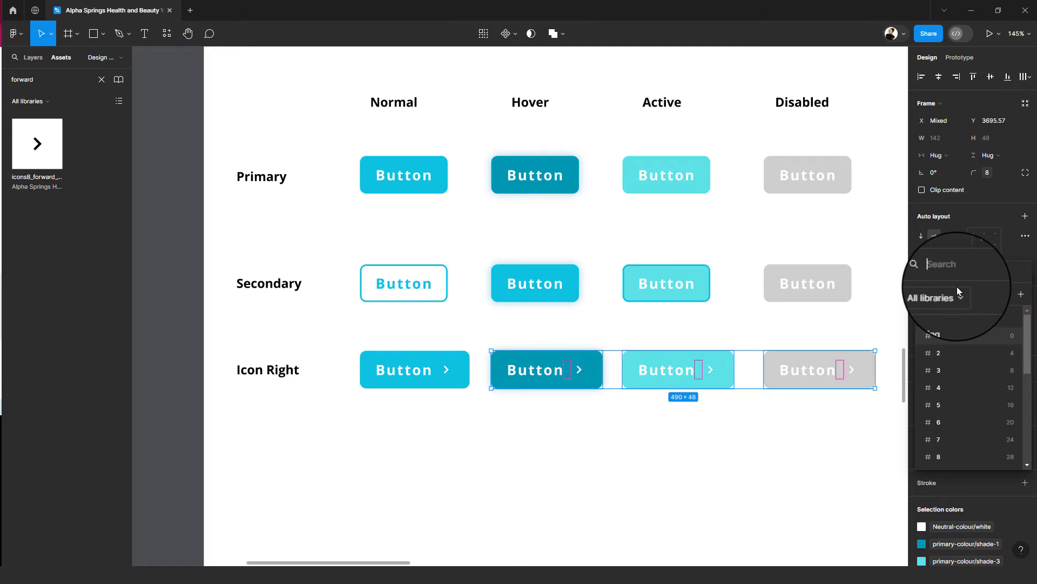
{"action": "left_click", "coordinate": [995, 369]}
{"action": "left_click", "coordinate": [685, 424]}
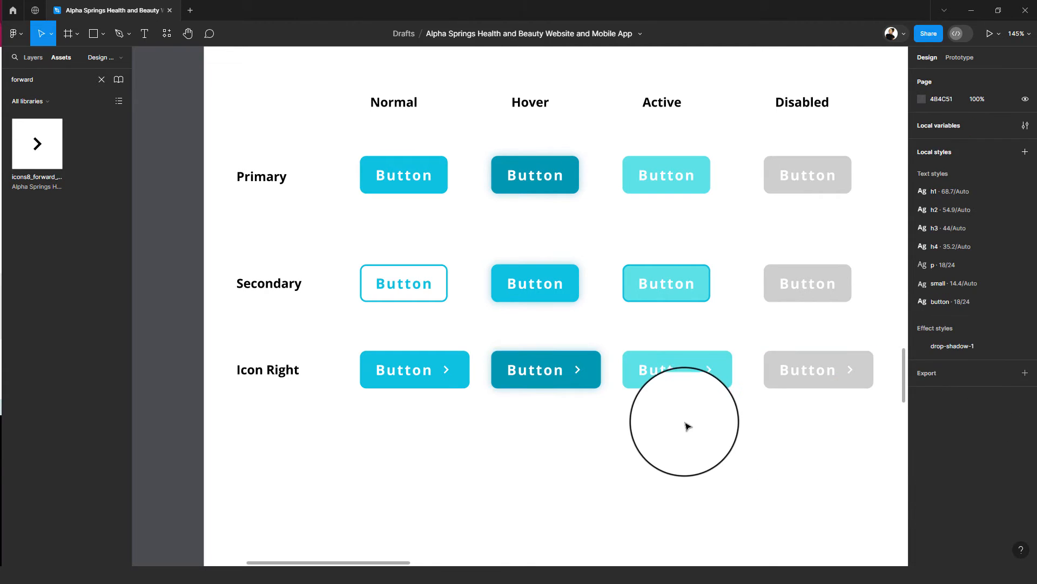
{"action": "scroll", "coordinate": [686, 424], "scroll_direction": "down", "scroll_amount": 5}
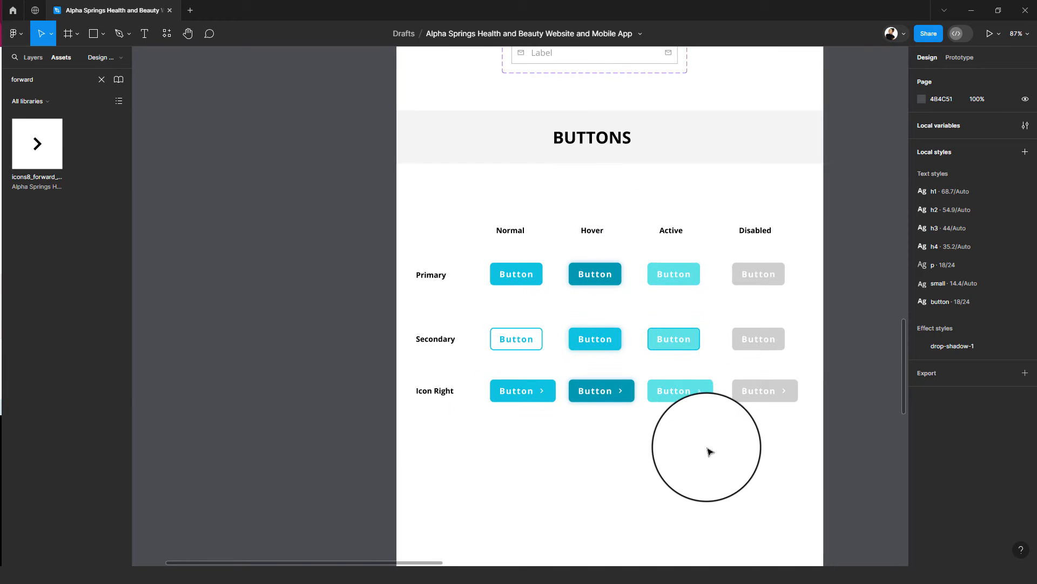